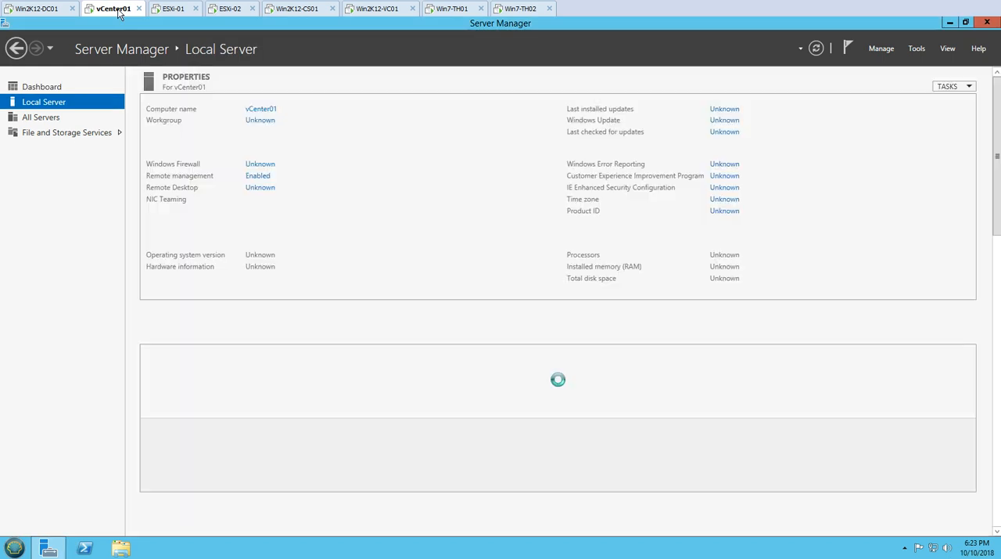
Open the vSphere Web Client from the vCenter01 desktop and allow the site to run Flash
{"action": "left_click", "coordinate": [42, 86]}
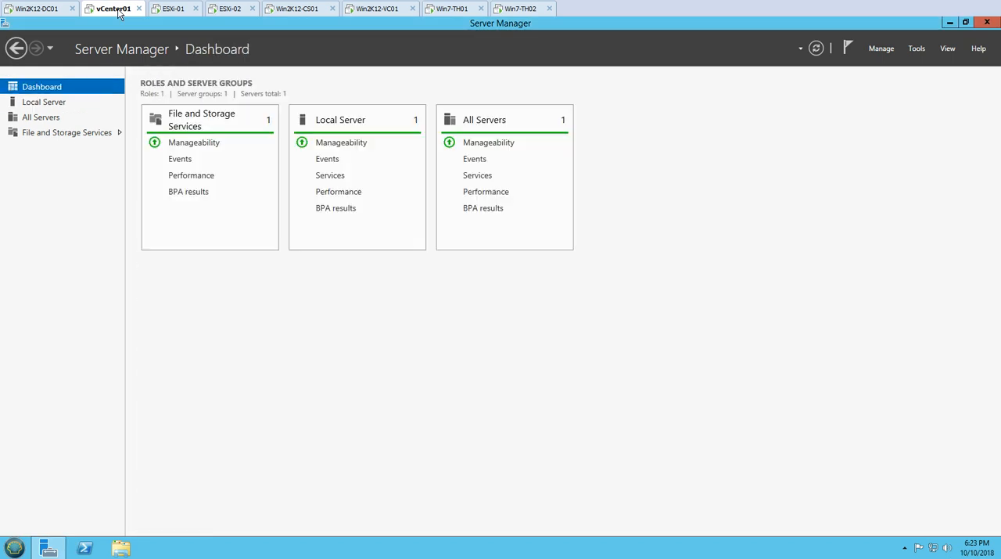
{"action": "left_click", "coordinate": [950, 23]}
{"action": "double_click", "coordinate": [24, 438]}
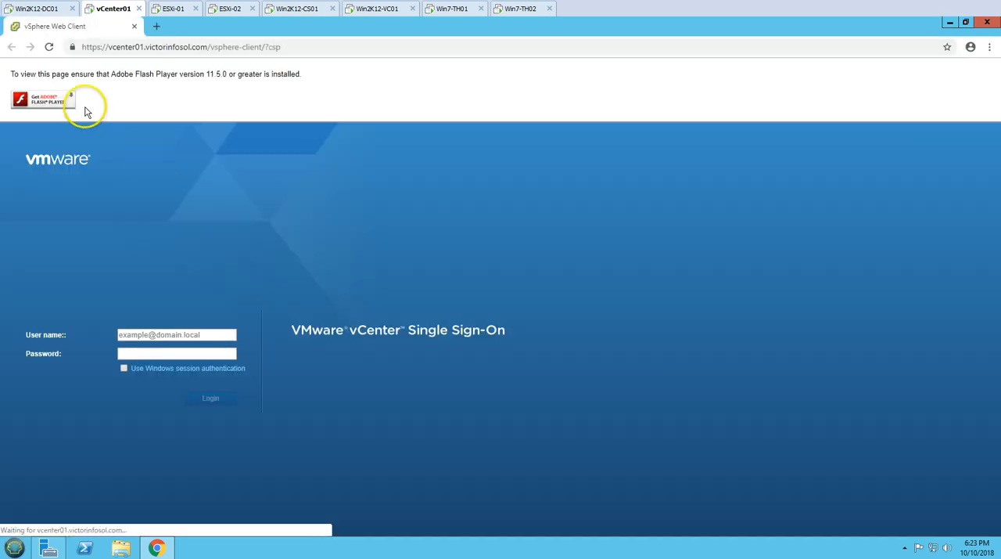
{"action": "left_click", "coordinate": [57, 100]}
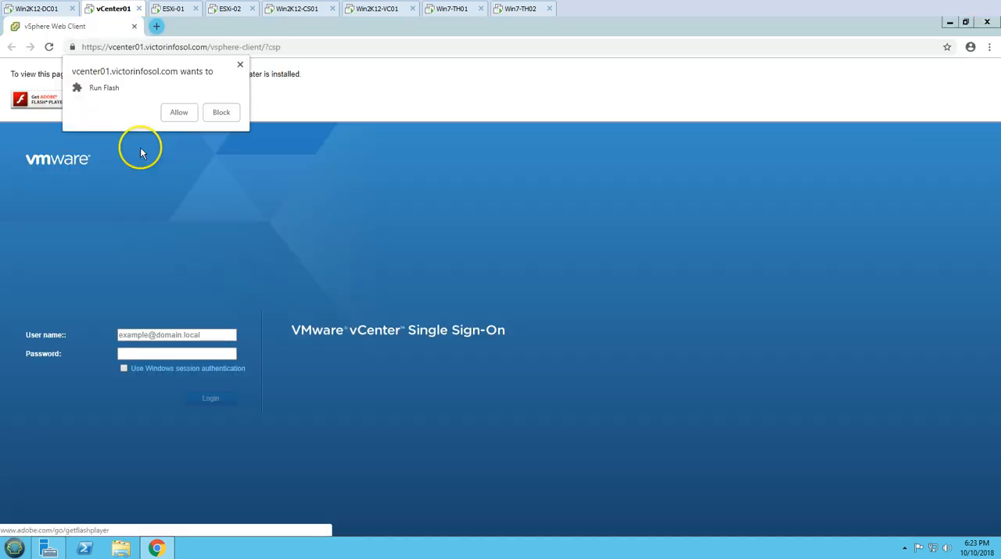
{"action": "left_click", "coordinate": [180, 112]}
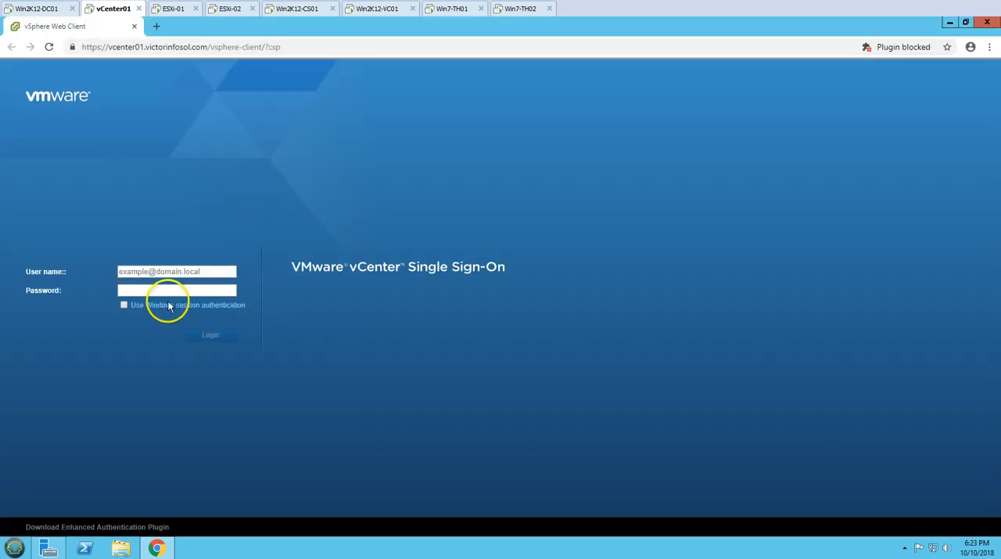
Log in to vCenter with Windows session authentication, allowing the VMware Enhanced Authentication Plug-in to access the system
{"action": "left_click", "coordinate": [127, 306]}
{"action": "left_click", "coordinate": [204, 335]}
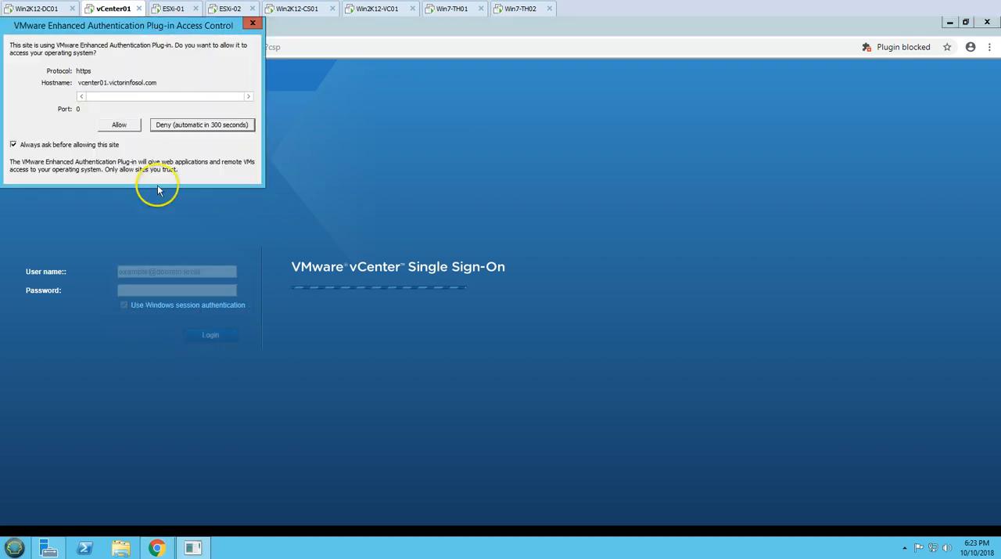
{"action": "left_click", "coordinate": [133, 130]}
{"action": "left_click", "coordinate": [213, 335]}
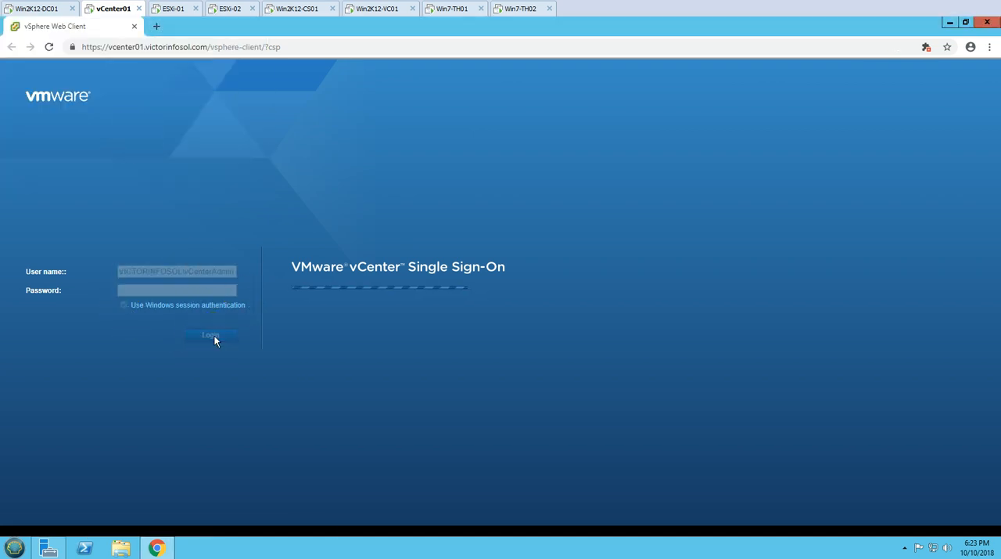
{"action": "left_click", "coordinate": [207, 339]}
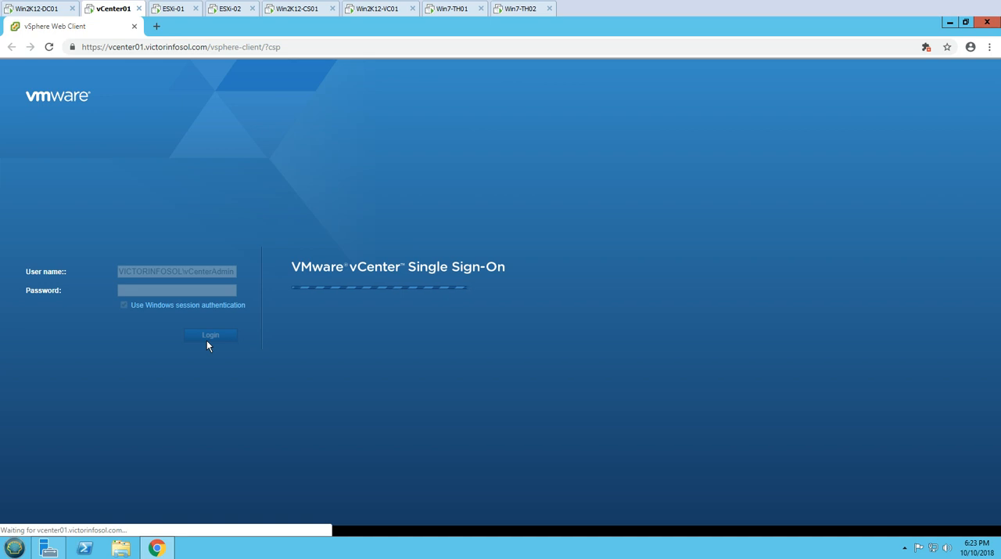
{"action": "left_click", "coordinate": [189, 187]}
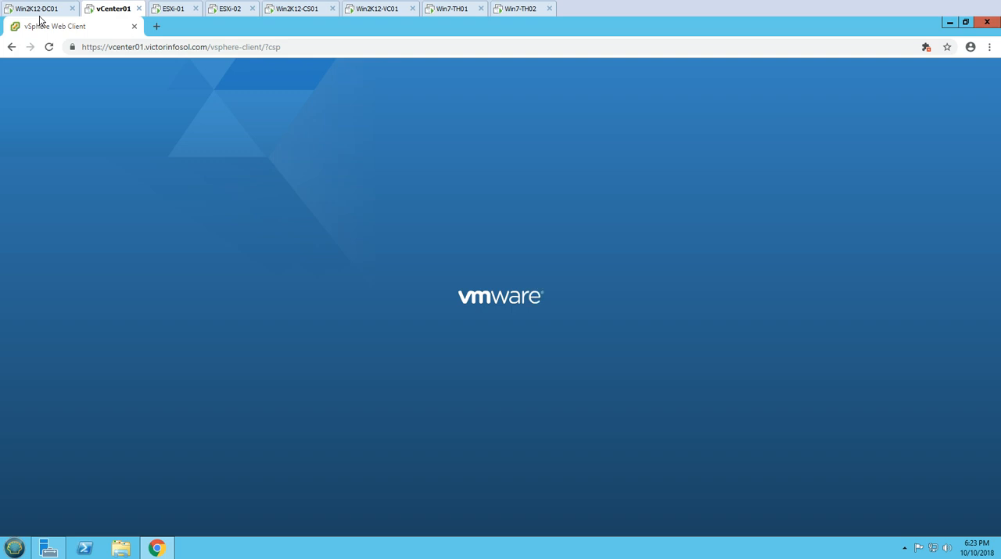
{"action": "left_click", "coordinate": [209, 240]}
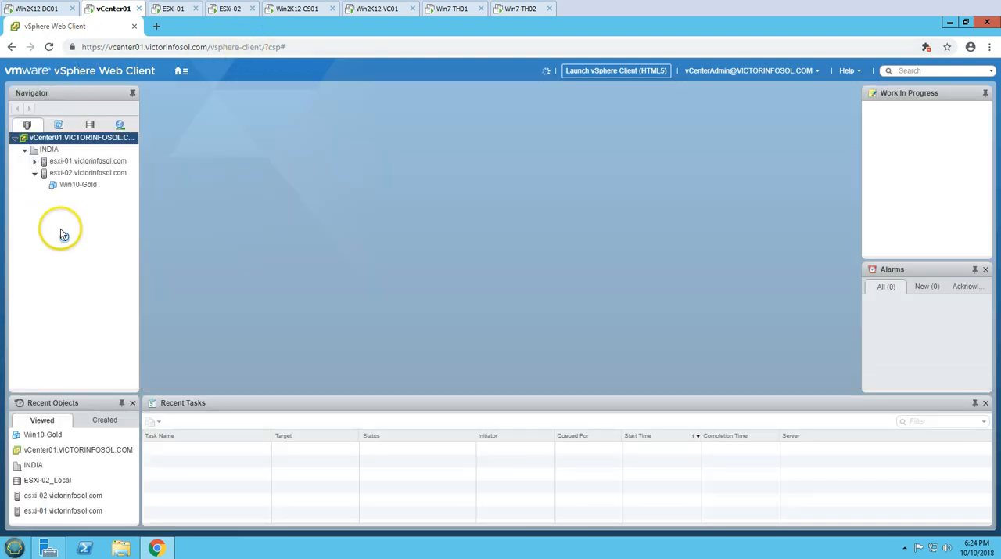
{"action": "left_click", "coordinate": [69, 186]}
{"action": "left_click", "coordinate": [69, 208]}
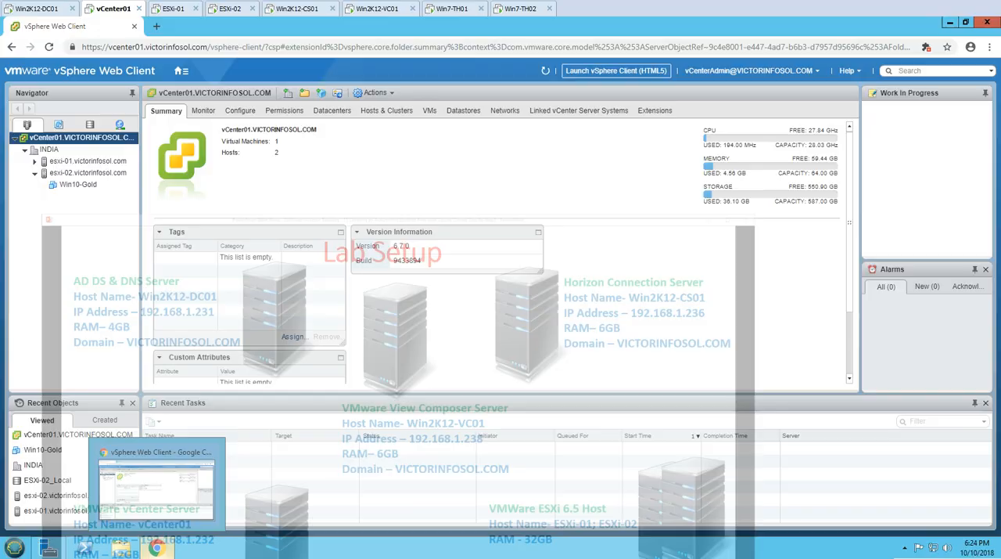
Check the console screens of the ESXi-01 and ESXi-02 hosts, and return to the vCenter01 machine
{"action": "left_click", "coordinate": [169, 10]}
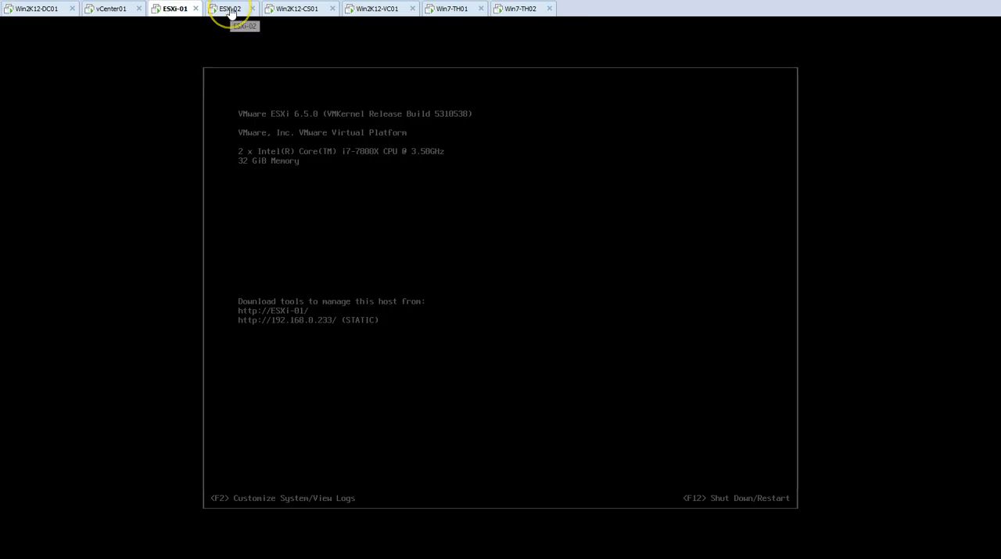
{"action": "left_click", "coordinate": [232, 65]}
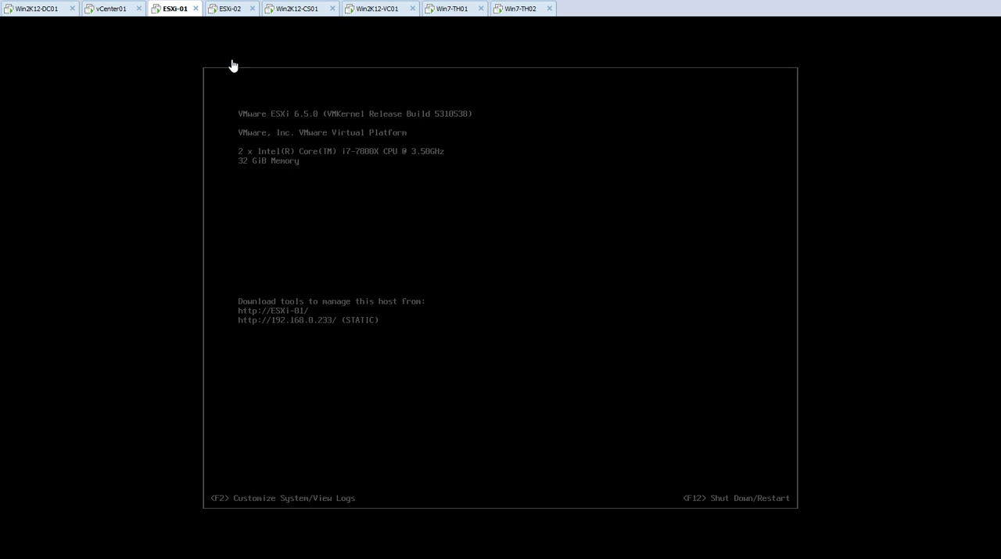
{"action": "left_click", "coordinate": [230, 11]}
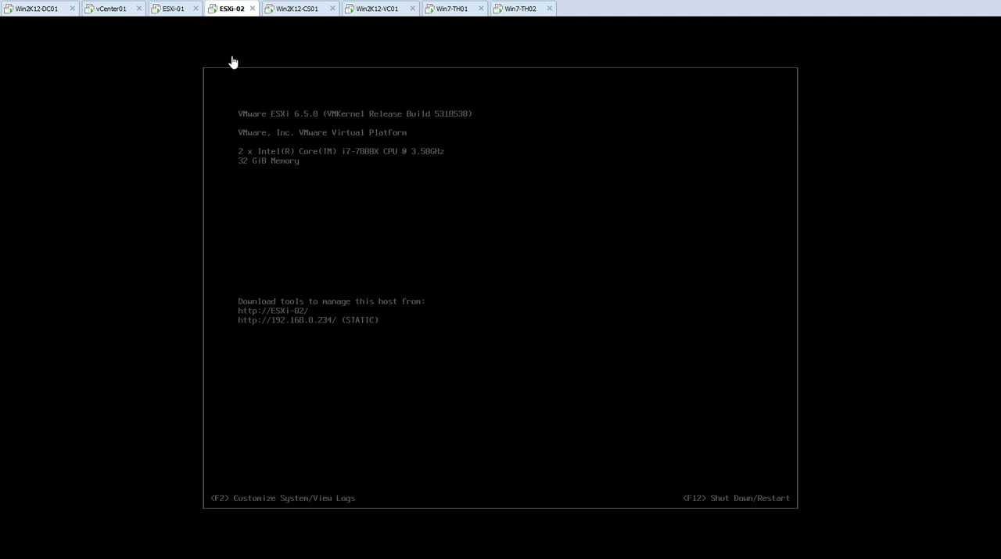
{"action": "left_click", "coordinate": [110, 14]}
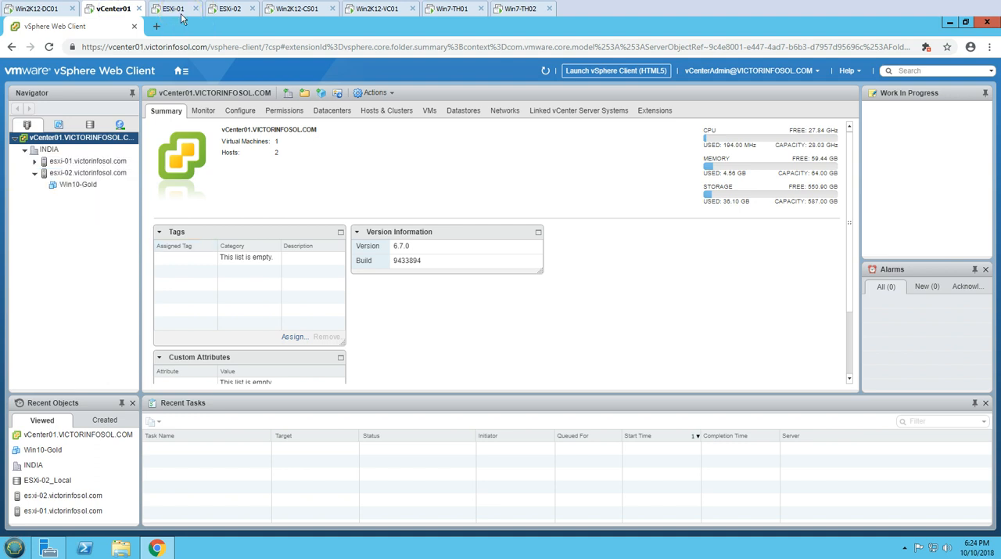
{"action": "left_click", "coordinate": [74, 232]}
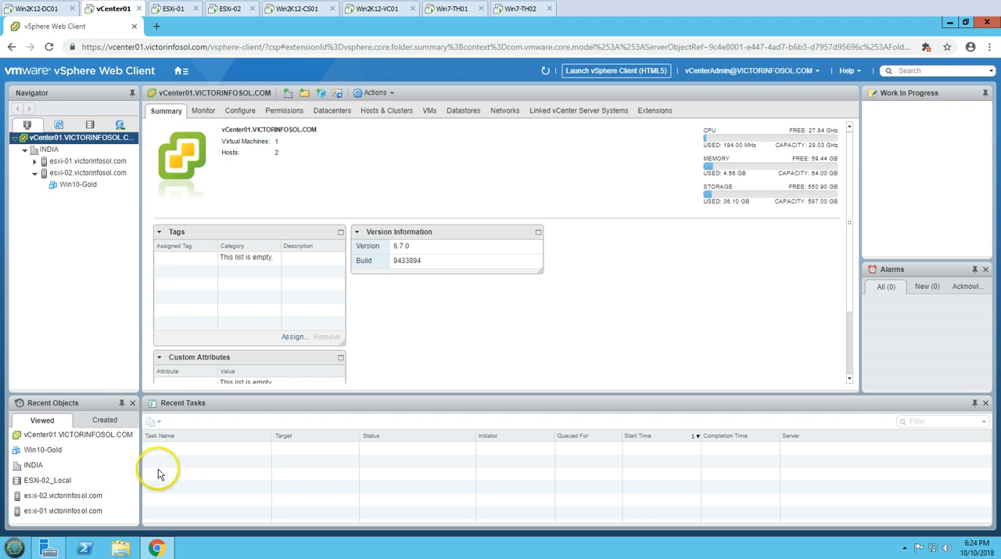
{"action": "left_click", "coordinate": [160, 557]}
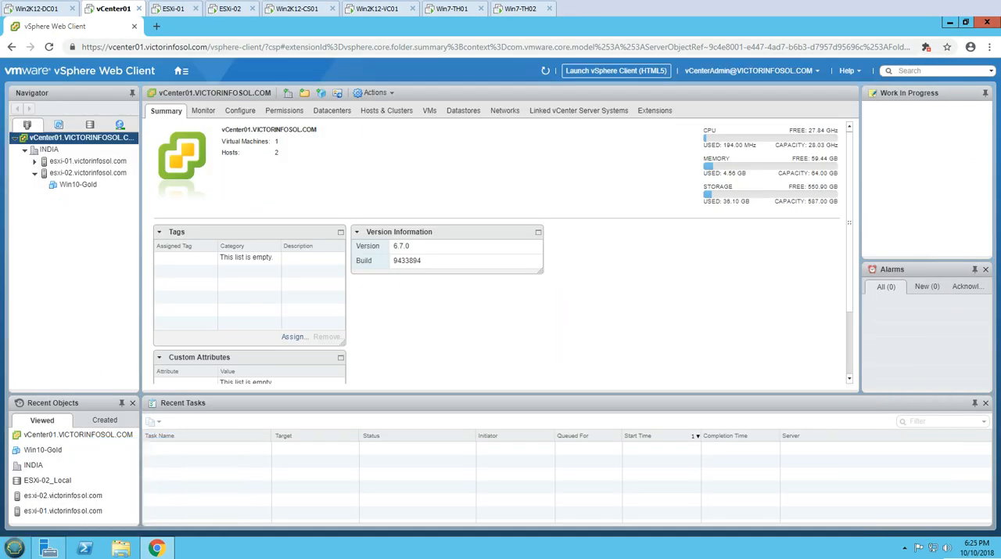
Switch to the Win2K12-CS01 machine, open the Horizon 7 Administrator Console from its desktop and allow Flash to run
{"action": "left_click", "coordinate": [317, 11]}
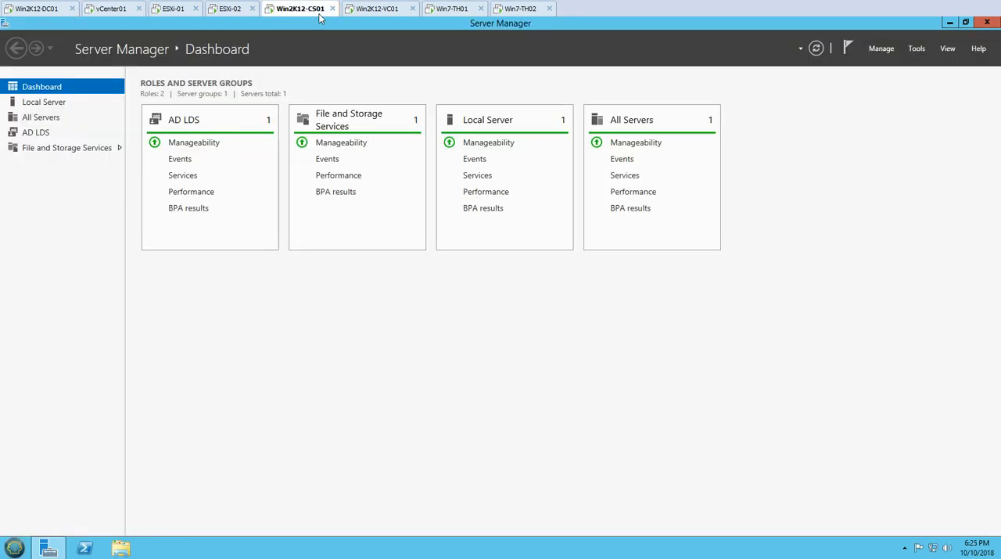
{"action": "key", "text": "super+d"}
{"action": "key", "text": "super+d"}
{"action": "left_click", "coordinate": [43, 101]}
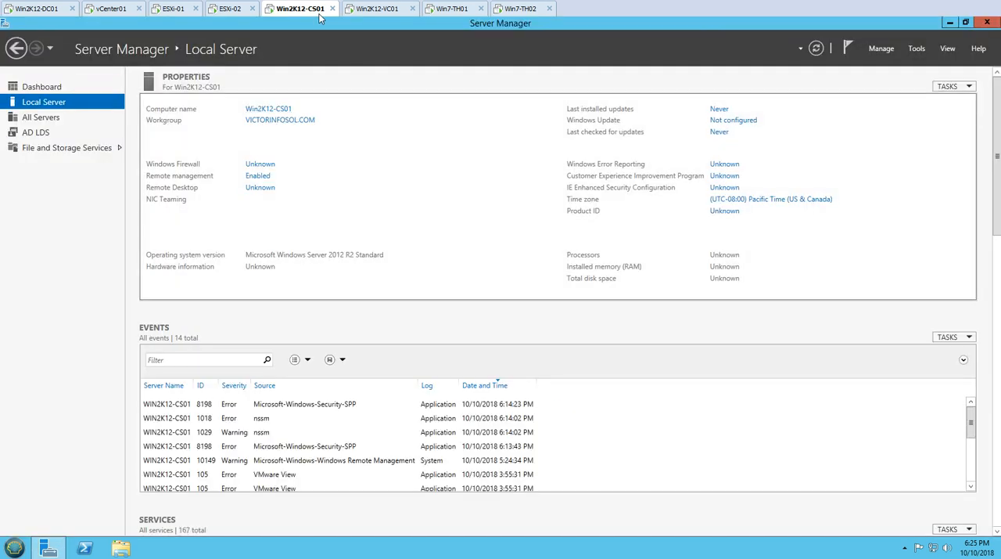
{"action": "left_click", "coordinate": [41, 86]}
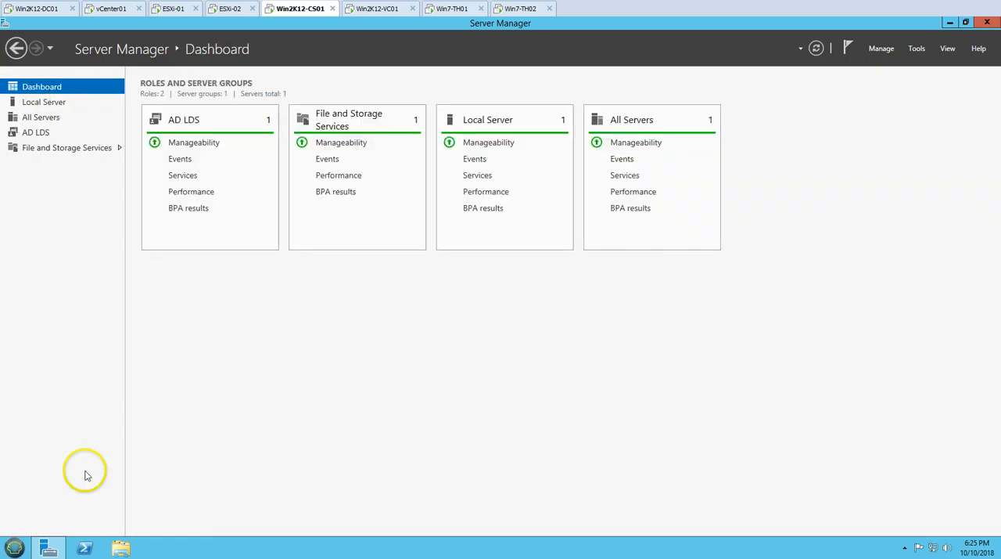
{"action": "left_click", "coordinate": [55, 545]}
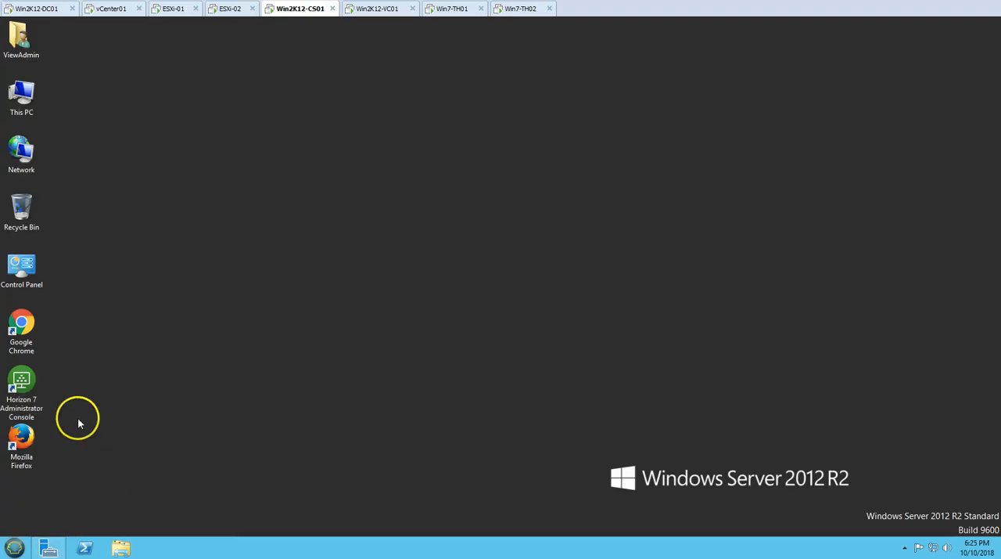
{"action": "double_click", "coordinate": [36, 415]}
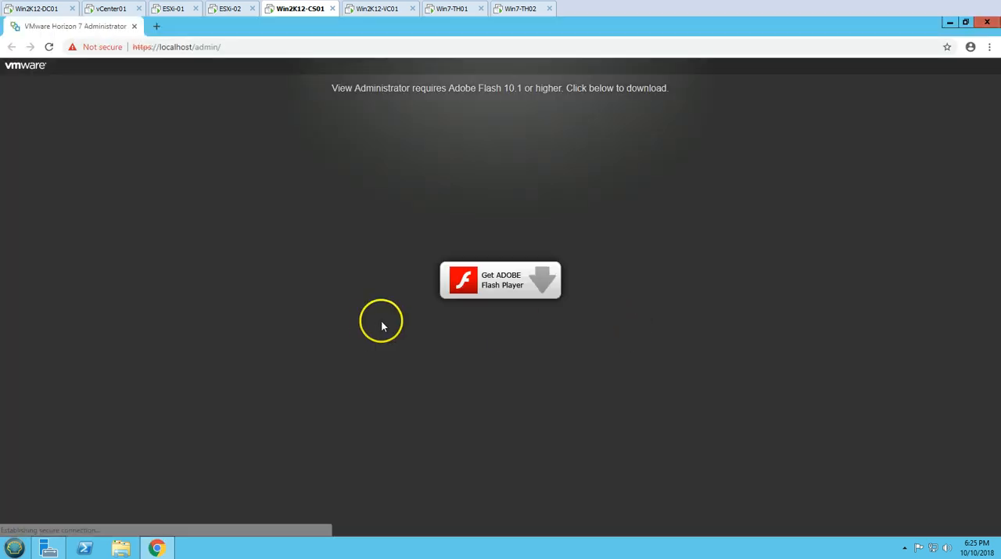
{"action": "left_click", "coordinate": [491, 276]}
{"action": "left_click", "coordinate": [180, 112]}
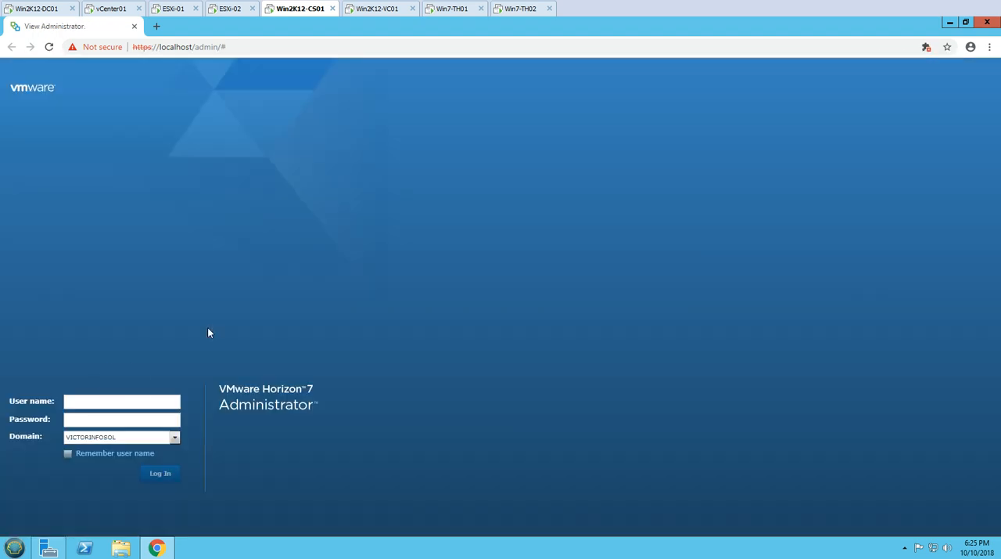
Log in to Horizon 7 Administrator as ViewAdmin in the VICTORINFOSOL domain with the account password
{"action": "left_click", "coordinate": [109, 401]}
{"action": "type", "text": "ViewAdmin"}
{"action": "key", "text": "Tab"}
{"action": "type", "text": "**"}
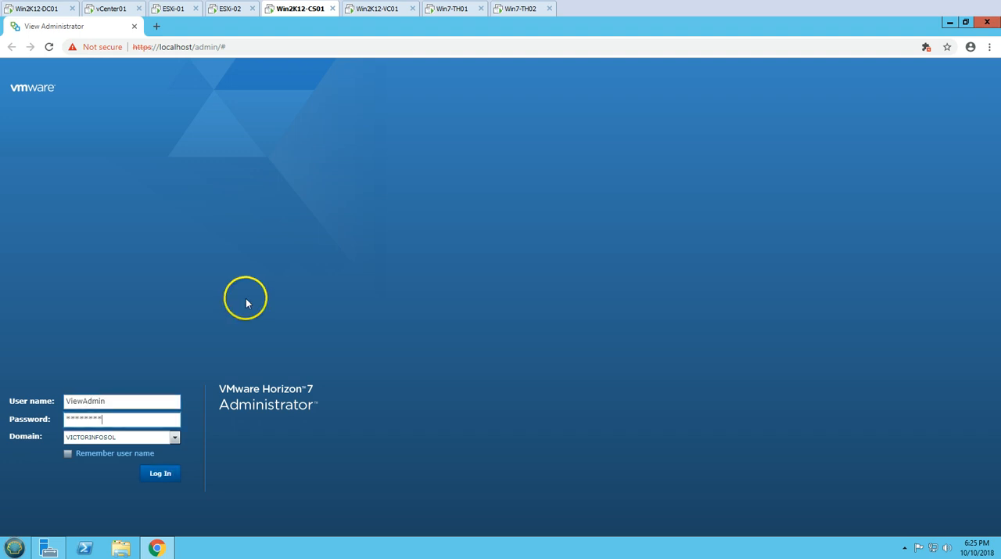
{"action": "key", "text": "Return"}
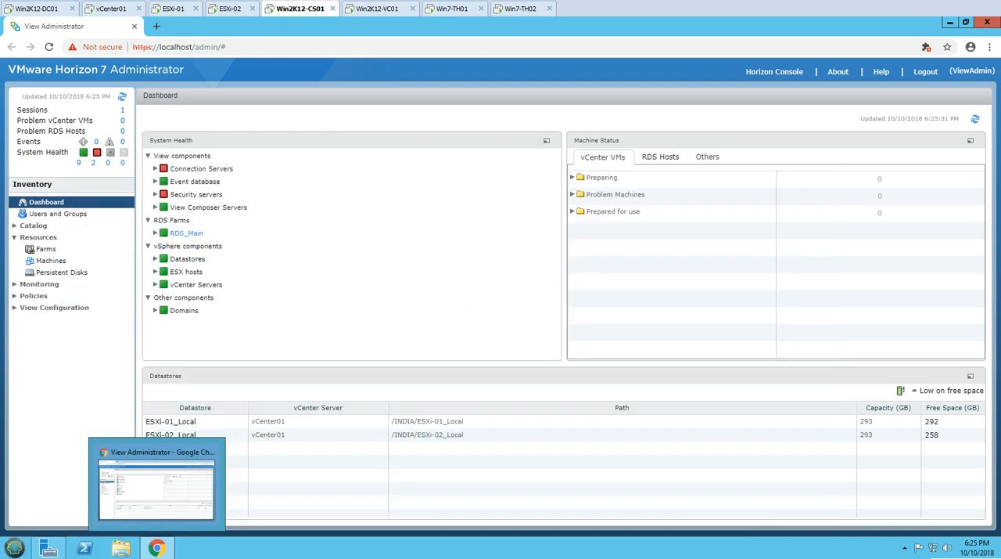
Switch to the Win2K12-VC01 machine and open its Services console in a maximized window
{"action": "left_click", "coordinate": [382, 11]}
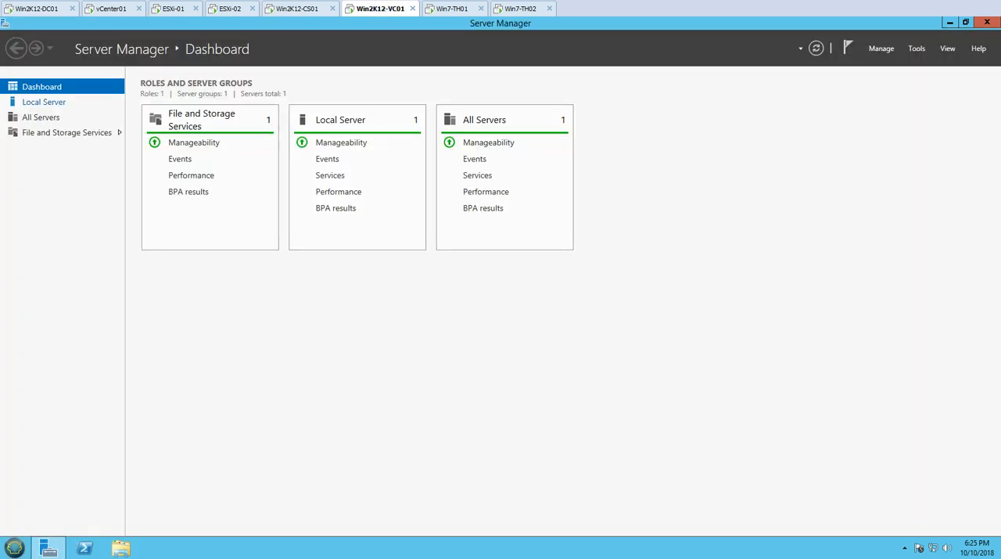
{"action": "left_click", "coordinate": [44, 101]}
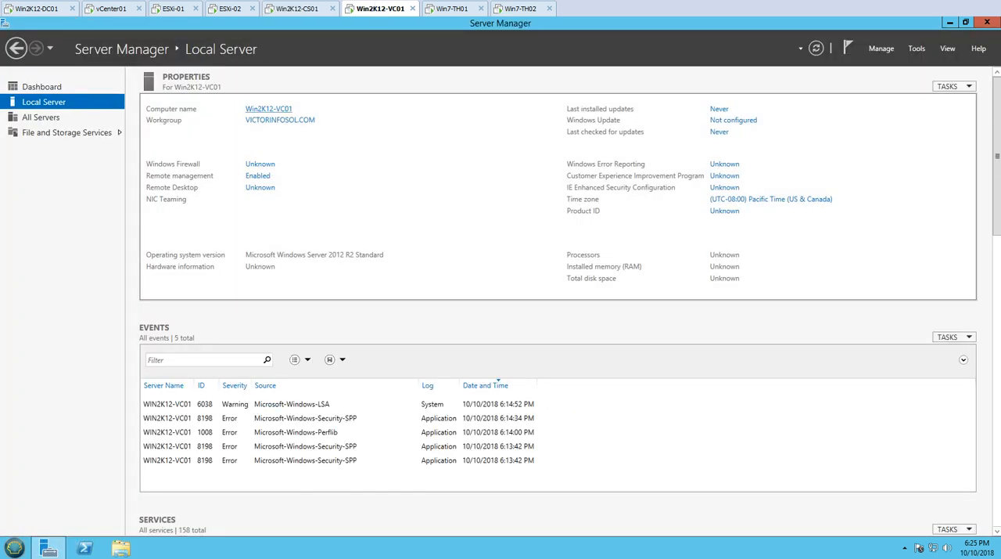
{"action": "left_click", "coordinate": [41, 86]}
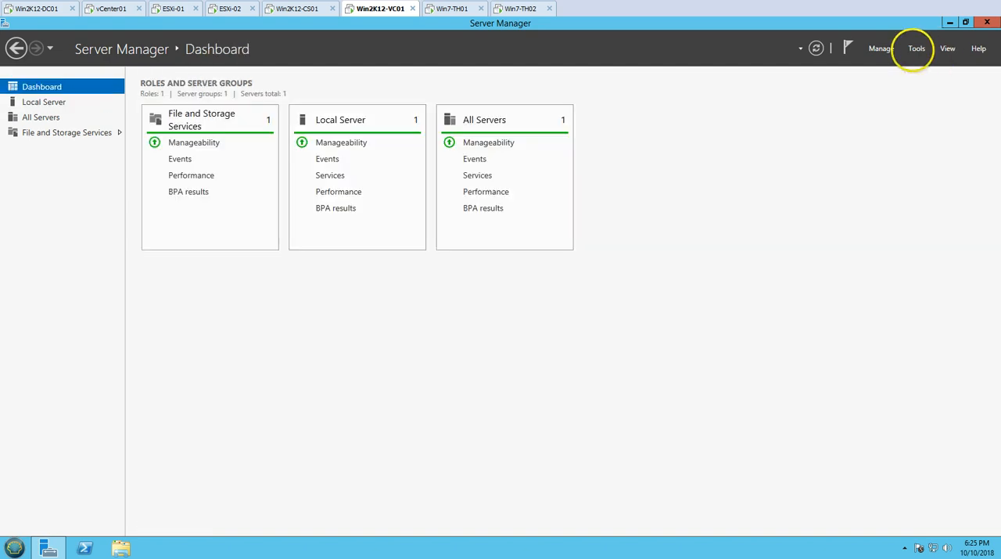
{"action": "left_click", "coordinate": [917, 48]}
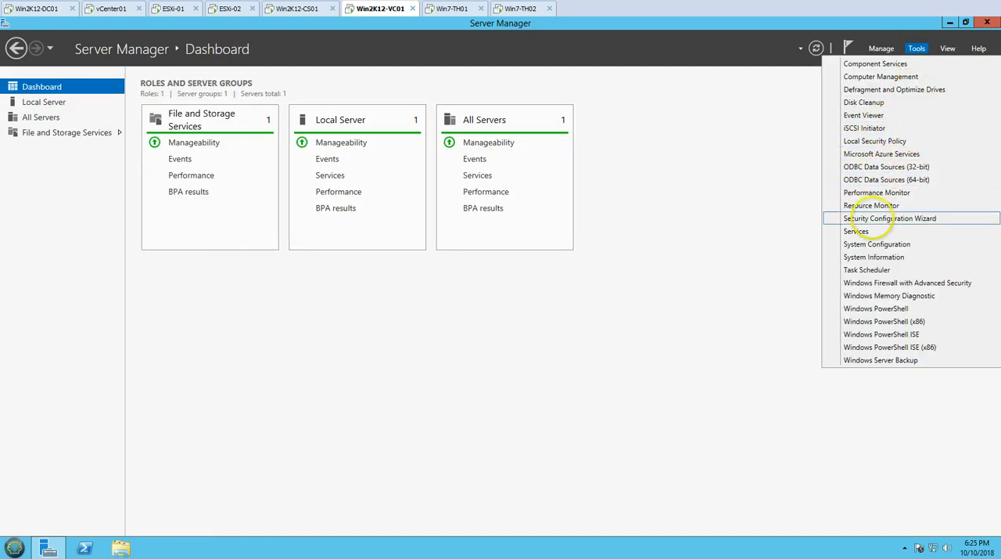
{"action": "left_click", "coordinate": [869, 231]}
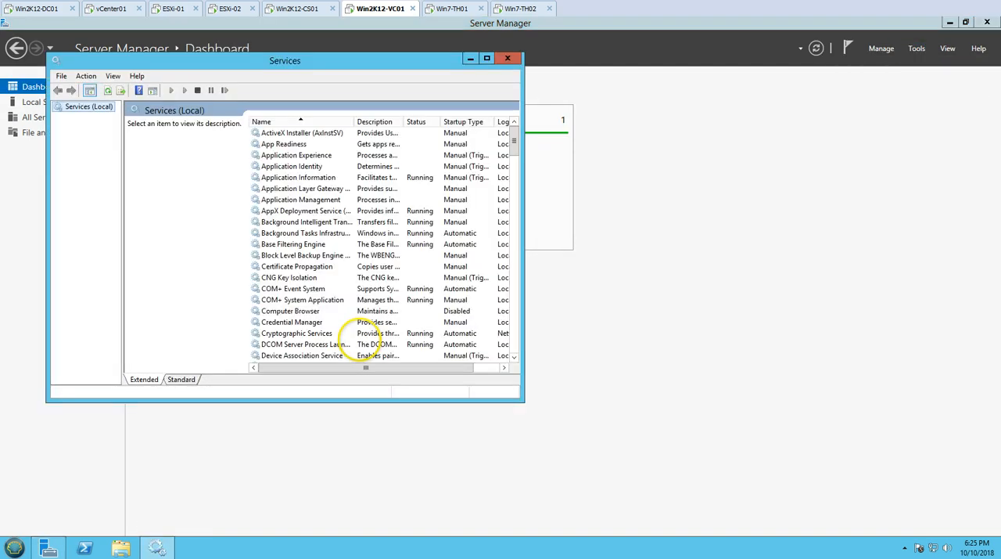
{"action": "double_click", "coordinate": [337, 60]}
Sort the services by startup type, check the VMware Horizon 7 Composer service with full names shown, and close the Services console
{"action": "left_click", "coordinate": [376, 192]}
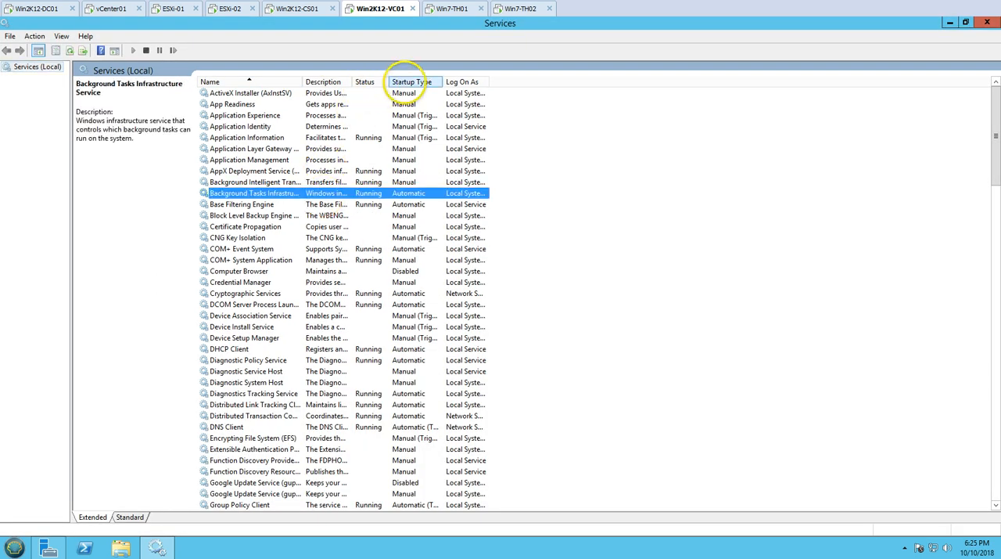
{"action": "left_click", "coordinate": [407, 81]}
{"action": "left_click", "coordinate": [356, 215]}
{"action": "scroll", "coordinate": [360, 266], "scroll_direction": "down", "scroll_amount": 4}
{"action": "scroll", "coordinate": [347, 276], "scroll_direction": "up", "scroll_amount": 4}
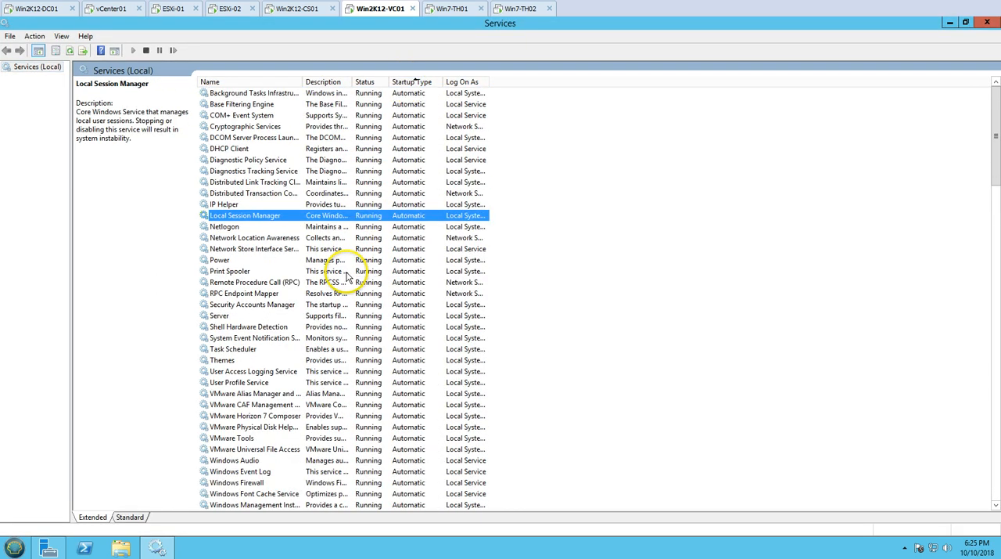
{"action": "scroll", "coordinate": [347, 275], "scroll_direction": "down", "scroll_amount": 2}
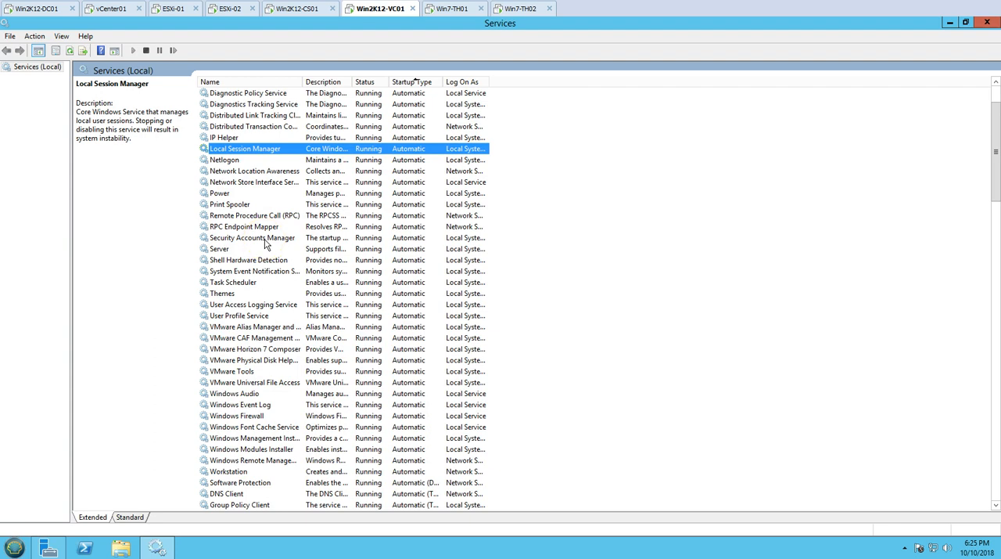
{"action": "key", "text": "v"}
{"action": "key", "text": "v"}
{"action": "key", "text": "v"}
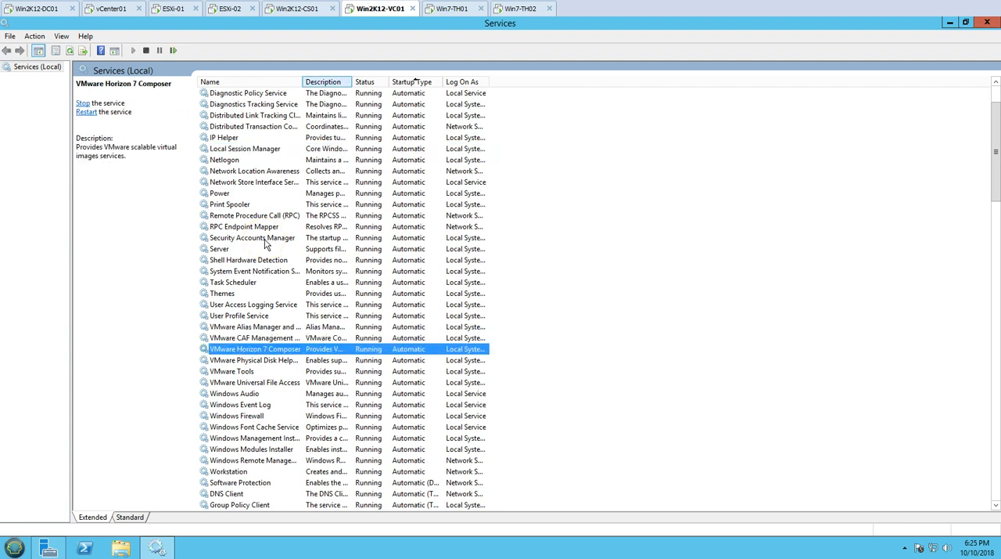
{"action": "double_click", "coordinate": [302, 81]}
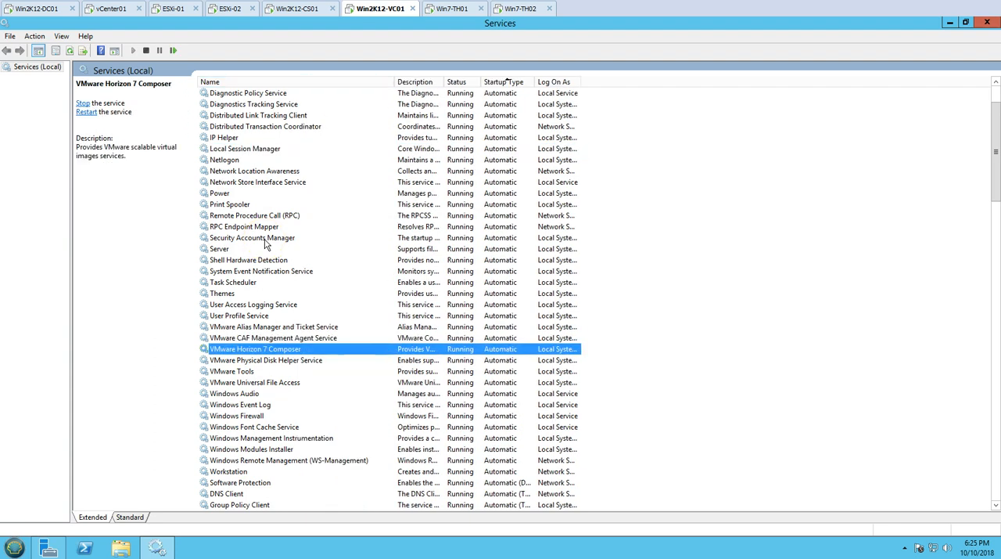
{"action": "left_click", "coordinate": [989, 23]}
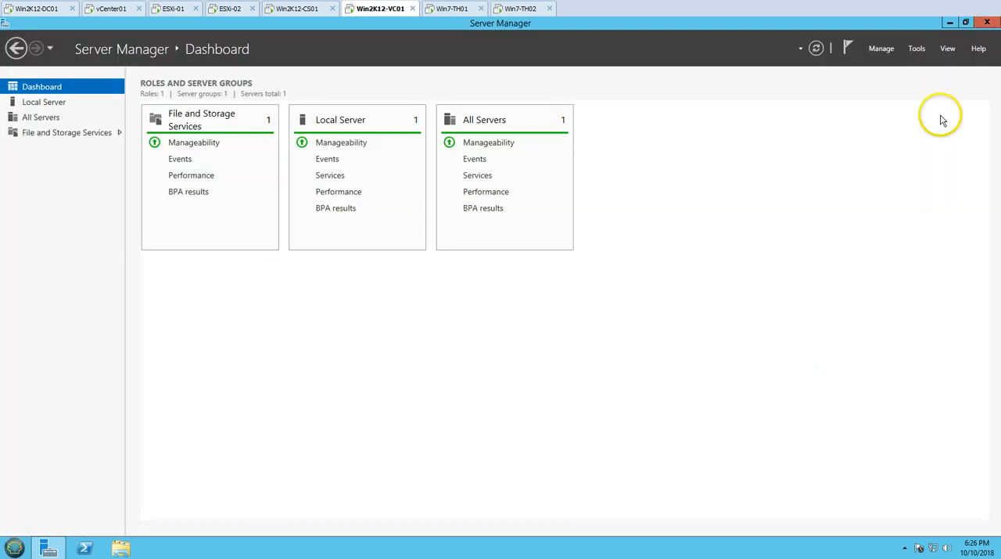
Switch to the Win2K12-CS01 machine and open the vCenter01 server's settings from the View Configuration servers
{"action": "left_click", "coordinate": [305, 9]}
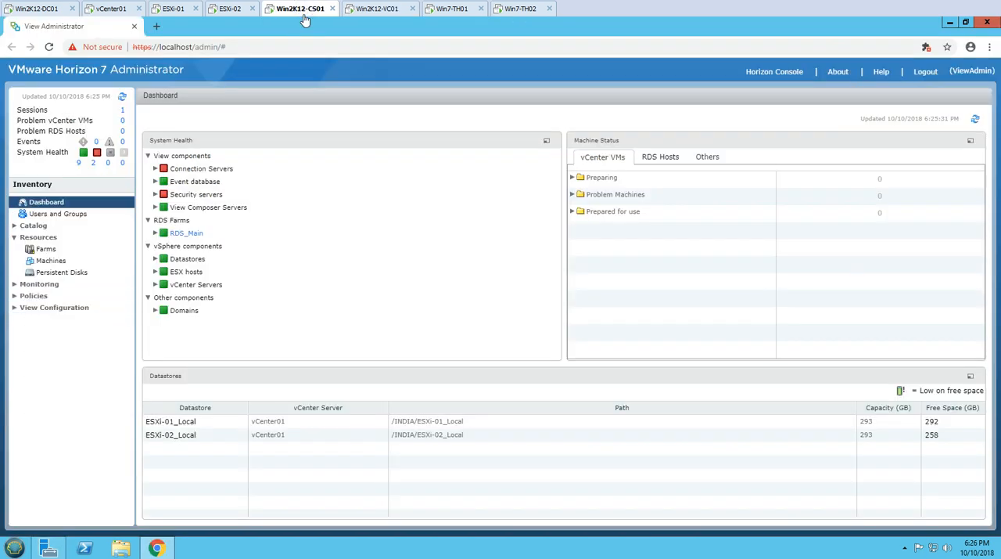
{"action": "left_click", "coordinate": [14, 307]}
{"action": "left_click", "coordinate": [39, 319]}
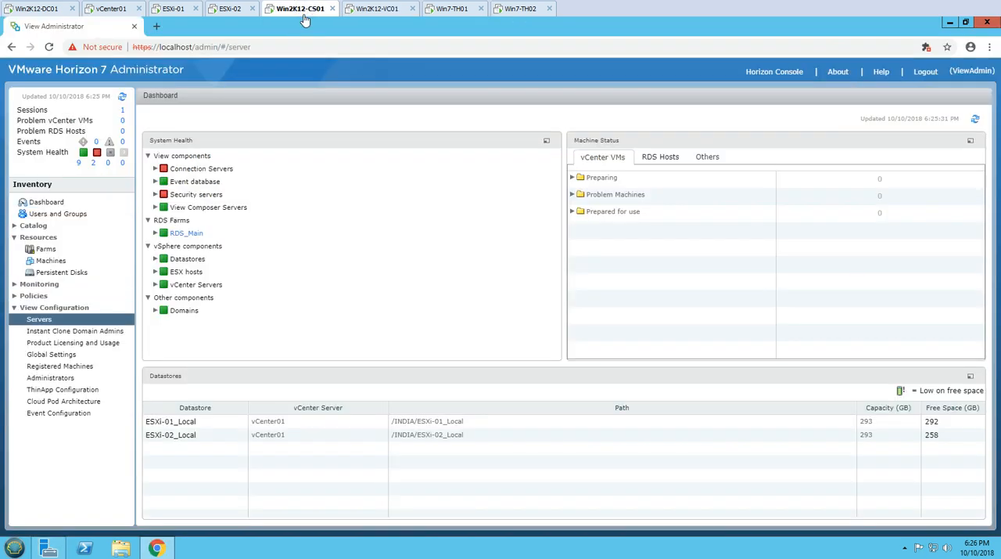
{"action": "left_click", "coordinate": [166, 179]}
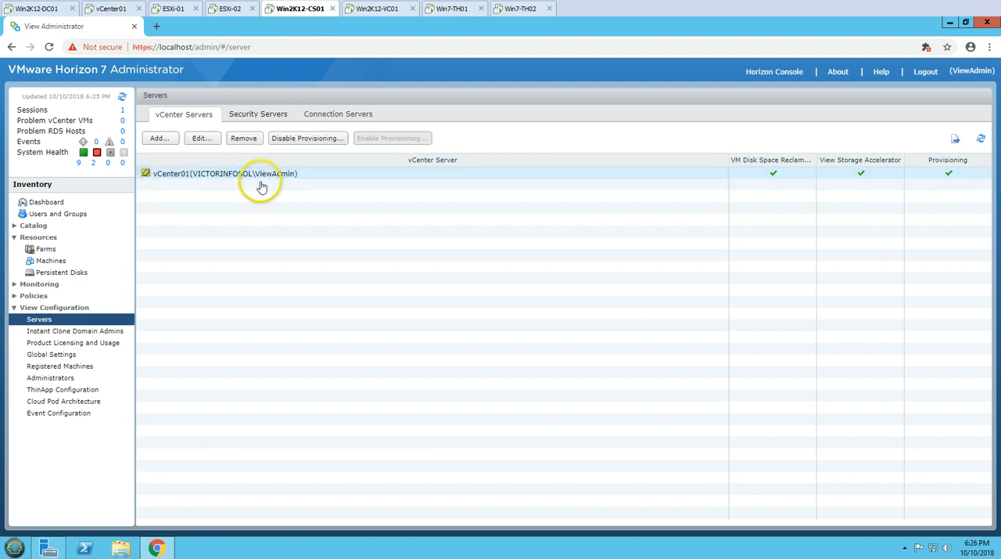
{"action": "left_click", "coordinate": [201, 139]}
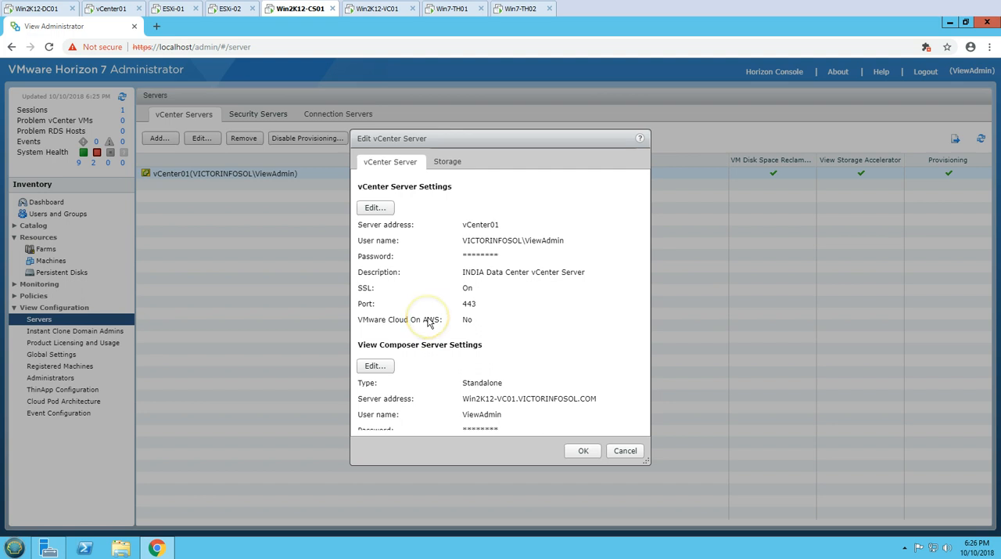
Open the View Composer settings, verify the standalone Composer server's information, select the VICTORINFOSOL.COM domain entry and accept the dialog
{"action": "left_click", "coordinate": [495, 344]}
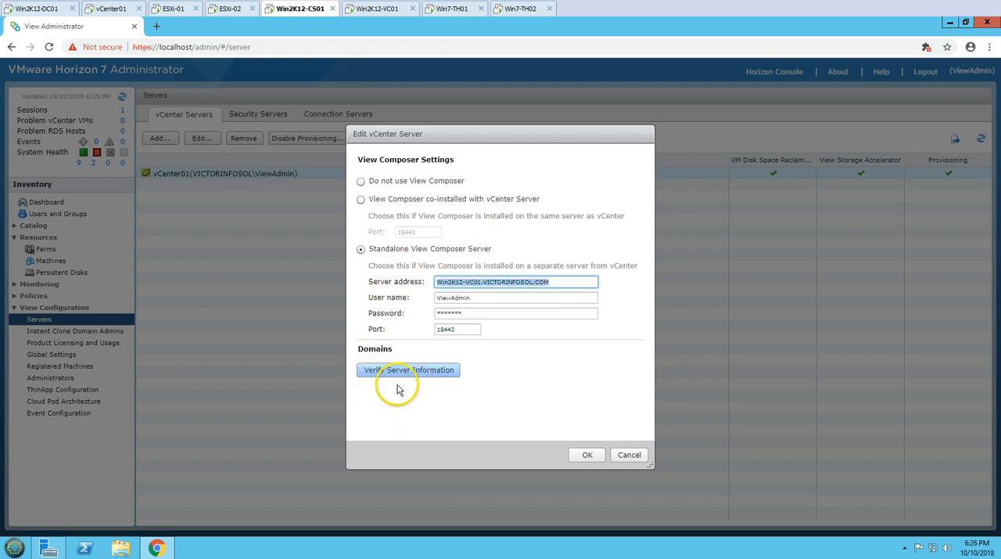
{"action": "left_click", "coordinate": [399, 370]}
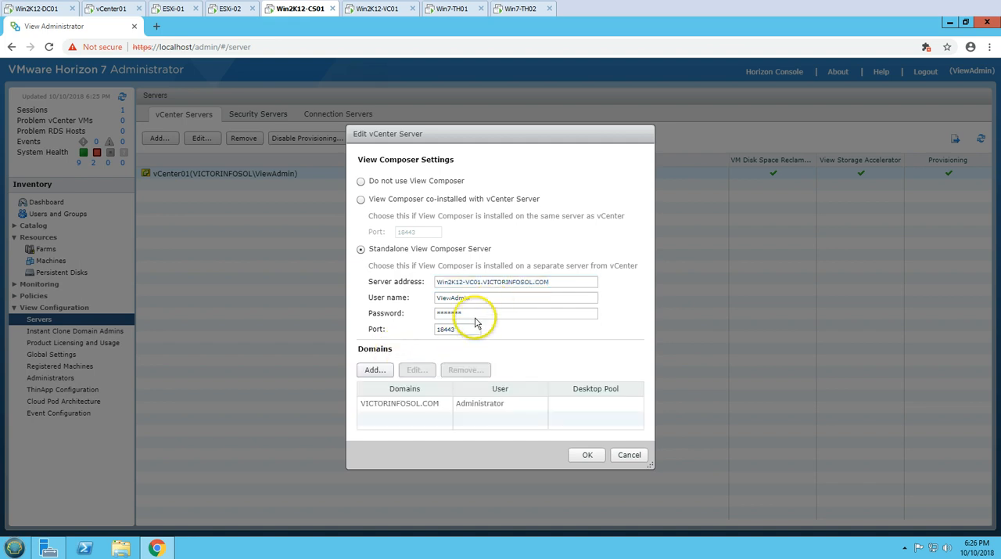
{"action": "left_click", "coordinate": [401, 404]}
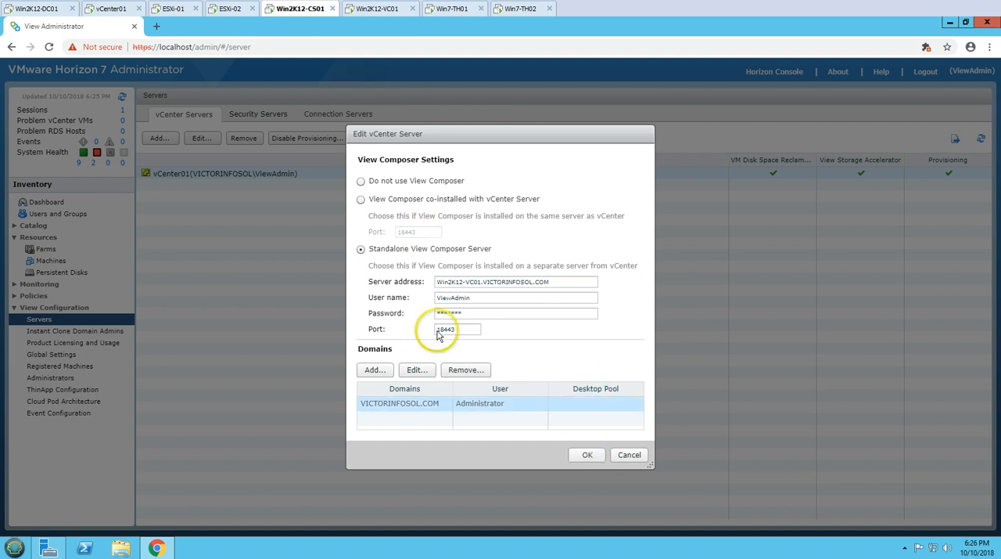
{"action": "left_click", "coordinate": [587, 457]}
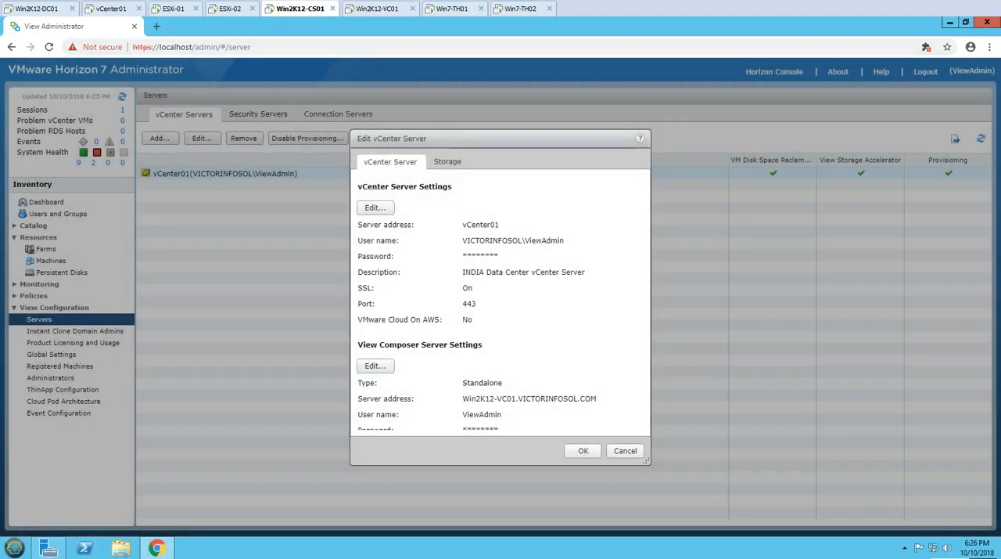
Switch to the Win7-TH01 machine and view its basic computer information
{"action": "left_click", "coordinate": [451, 10]}
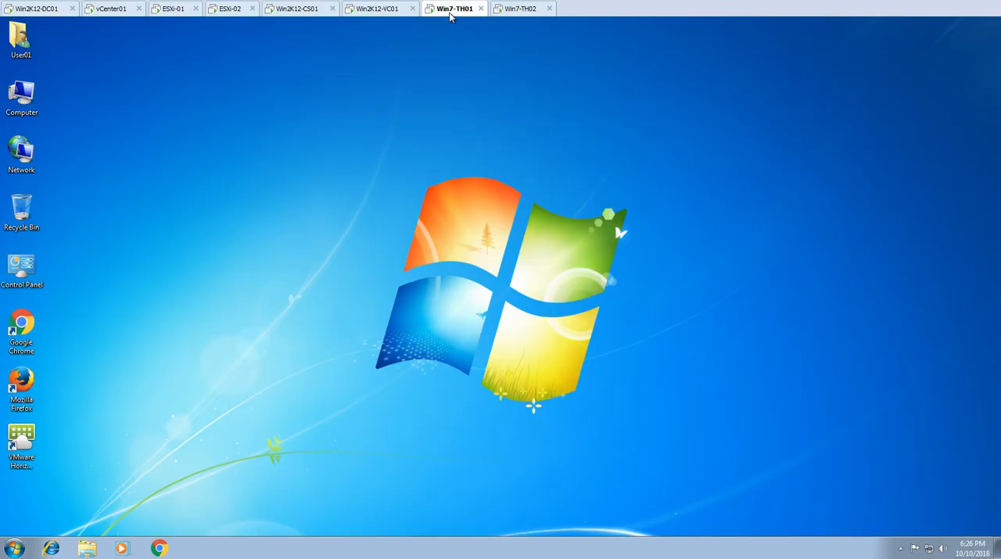
{"action": "right_click", "coordinate": [17, 113]}
{"action": "left_click", "coordinate": [54, 226]}
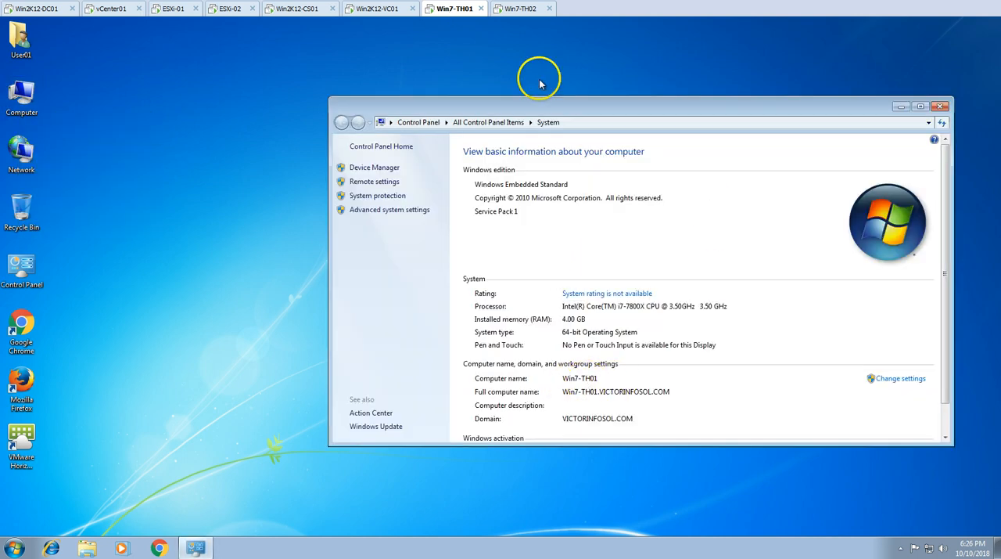
Switch to the Win7-TH02 machine and view its system properties
{"action": "left_click", "coordinate": [522, 9]}
{"action": "right_click", "coordinate": [21, 94]}
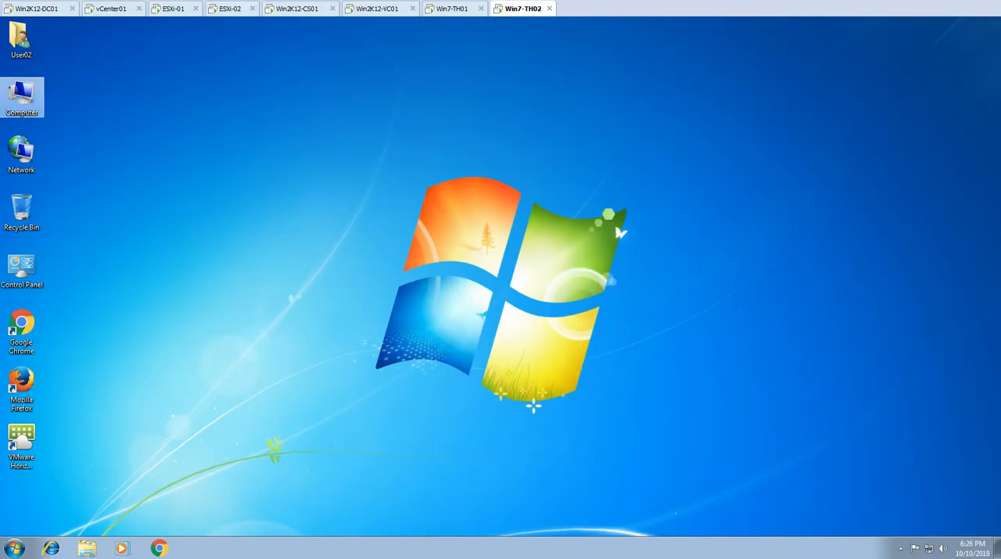
{"action": "left_click", "coordinate": [62, 206]}
{"action": "double_click", "coordinate": [21, 440]}
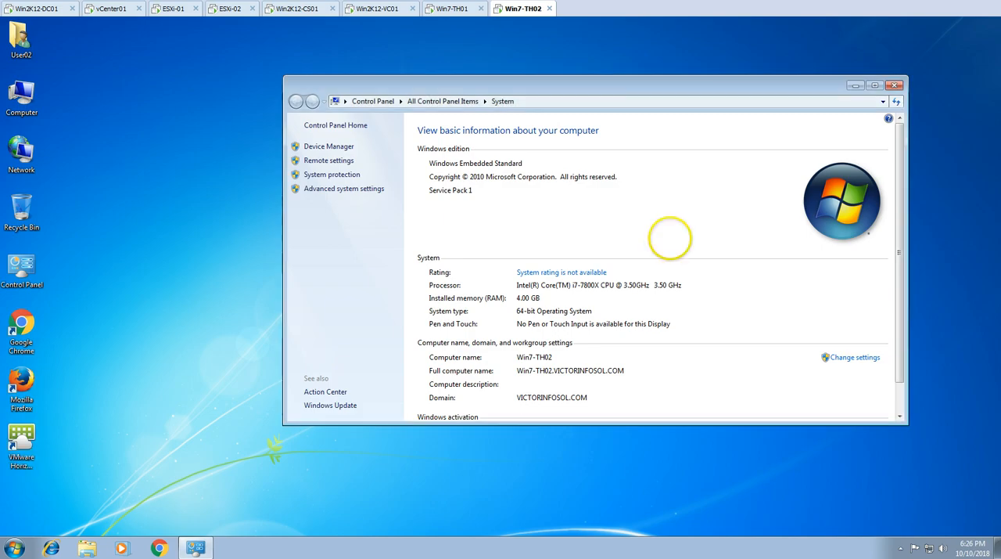
Return to Win2K12-CS01 and start adding a desktop pool of the Automated Desktop Pool type from the catalog
{"action": "left_click", "coordinate": [382, 11]}
{"action": "left_click", "coordinate": [311, 11]}
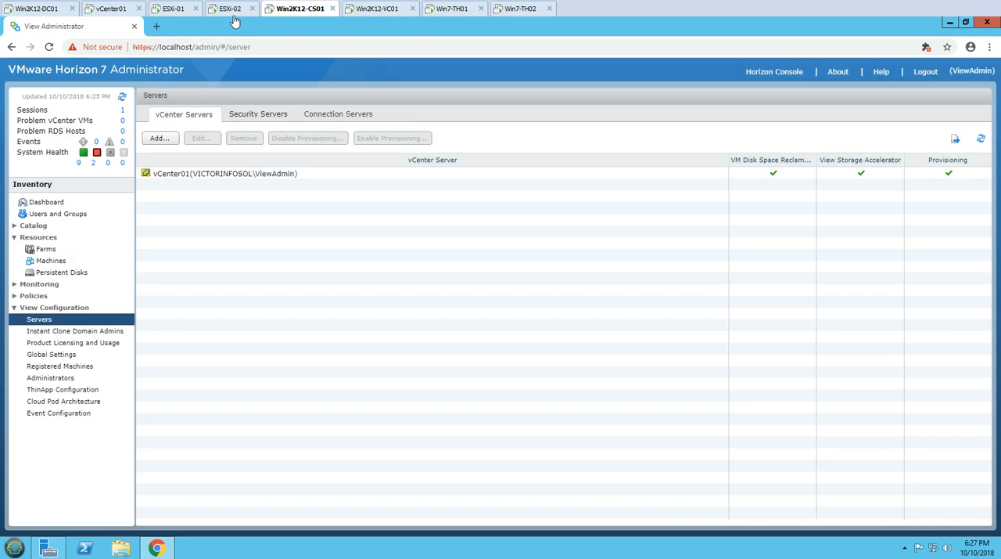
{"action": "left_click", "coordinate": [14, 226]}
{"action": "left_click", "coordinate": [55, 237]}
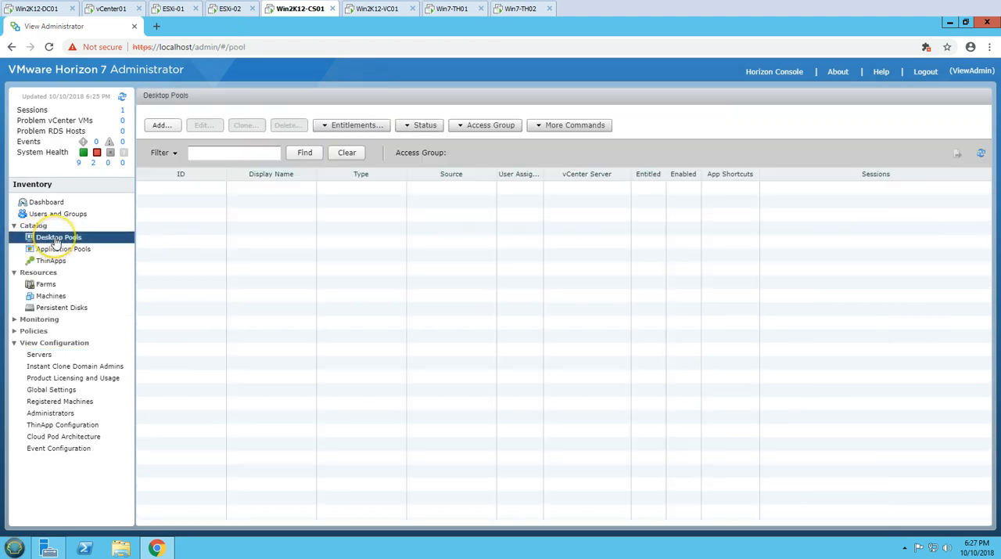
{"action": "left_click", "coordinate": [159, 127]}
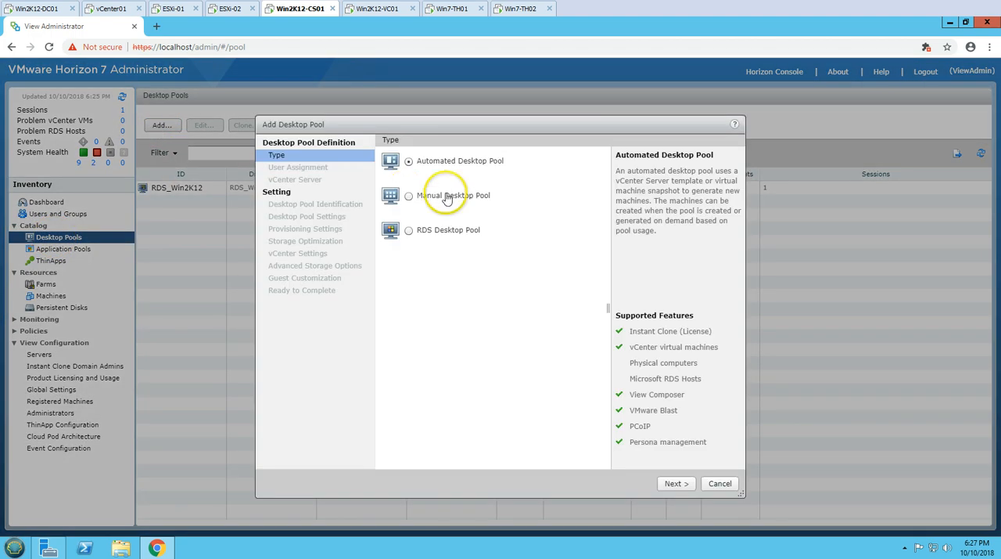
{"action": "left_click", "coordinate": [676, 484]}
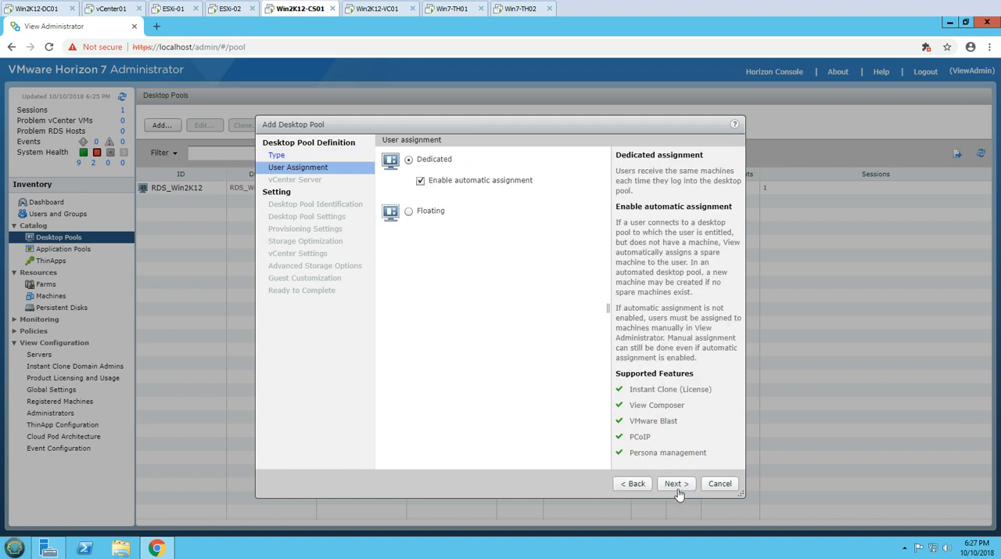
Choose Floating user assignment and View Composer linked clones on vCenter01 with the Win2K12-VC01 Composer server for the pool
{"action": "left_click", "coordinate": [407, 214]}
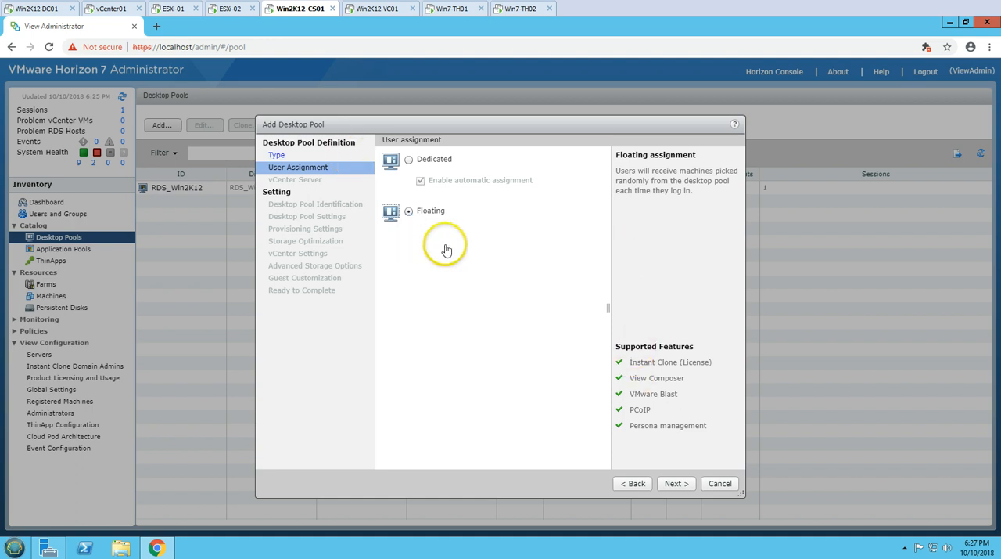
{"action": "left_click", "coordinate": [677, 484]}
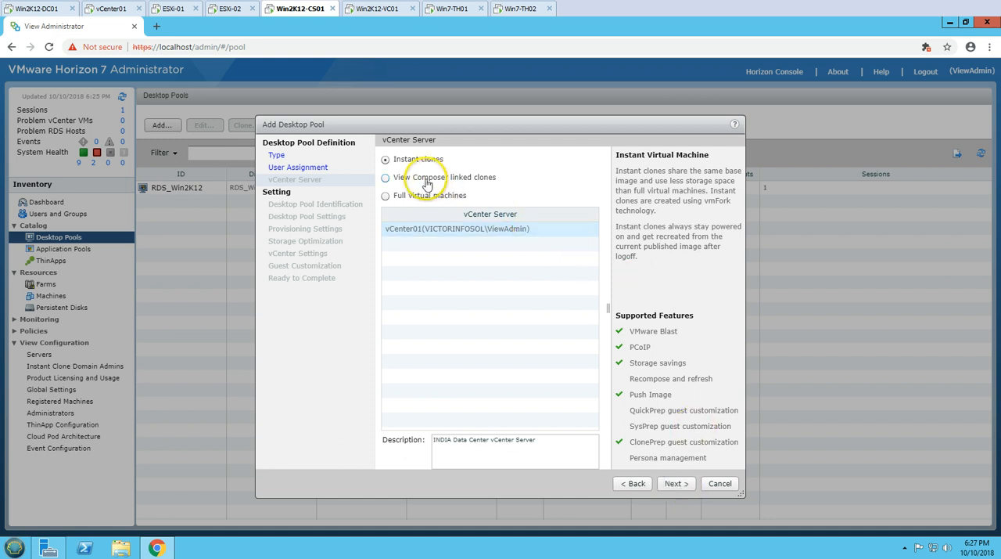
{"action": "left_click", "coordinate": [385, 180]}
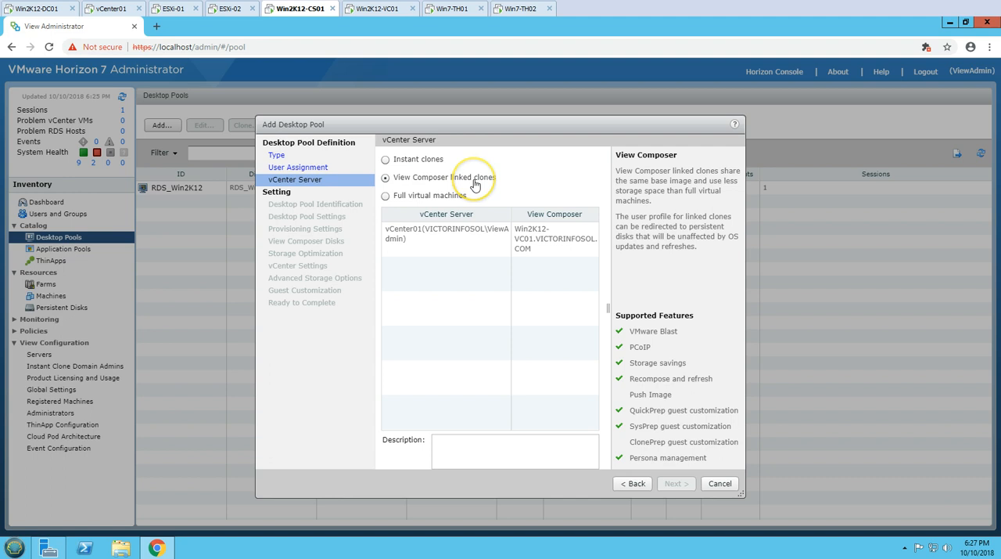
{"action": "left_click", "coordinate": [465, 244]}
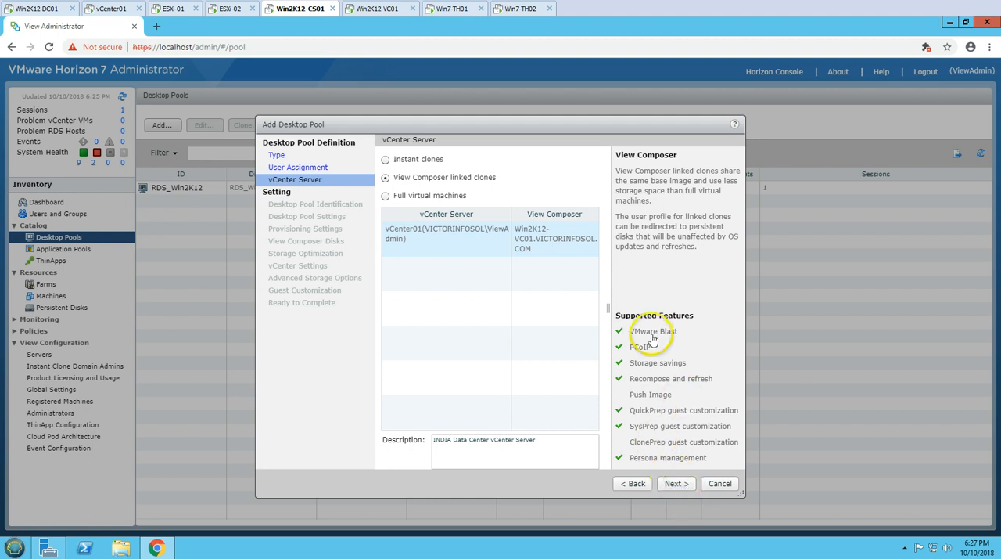
{"action": "left_click_drag", "start_coordinate": [616, 315], "coordinate": [704, 316]}
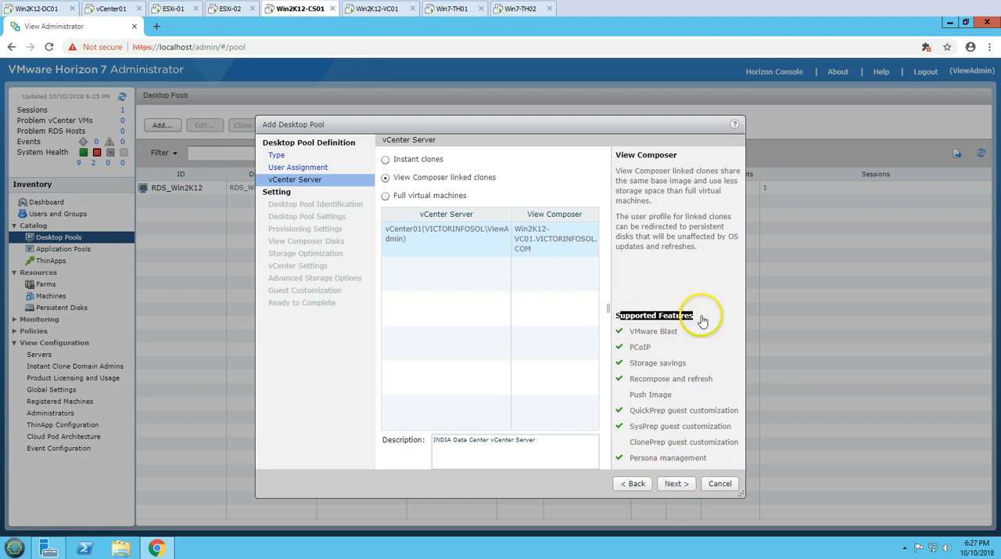
{"action": "left_click", "coordinate": [706, 411]}
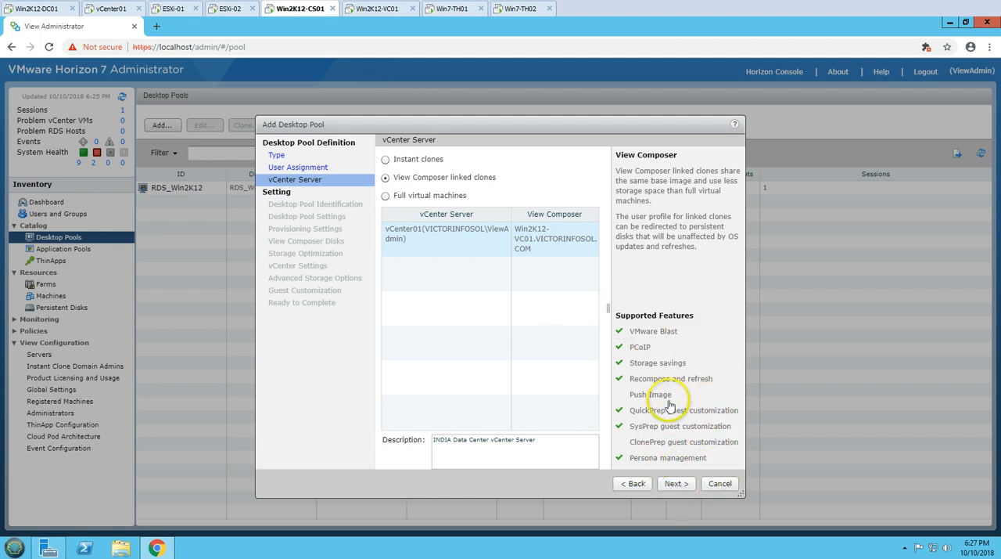
{"action": "left_click", "coordinate": [678, 484]}
Set both the desktop pool's ID and display name to Win10-Emp and continue to the pool settings
{"action": "left_click", "coordinate": [489, 163]}
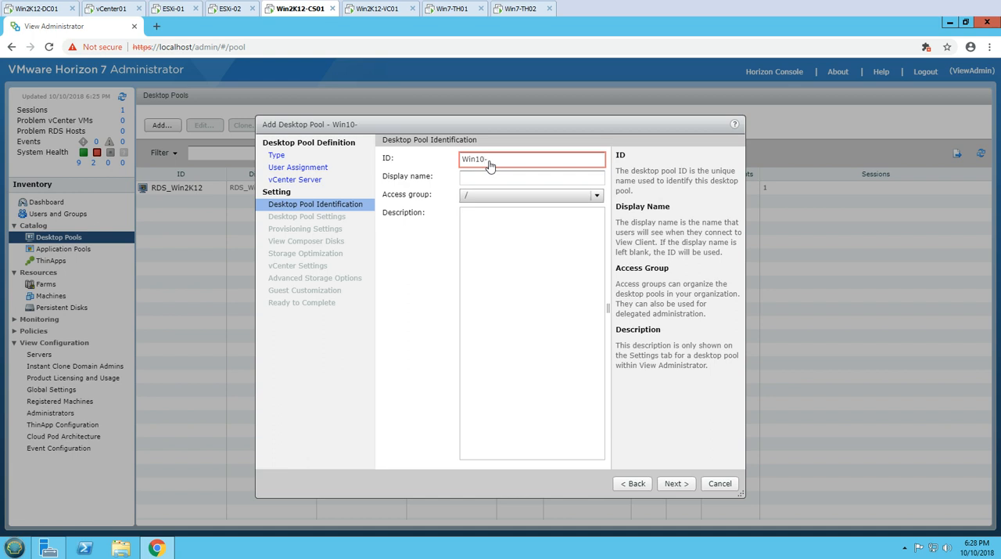
{"action": "key", "text": "Tab"}
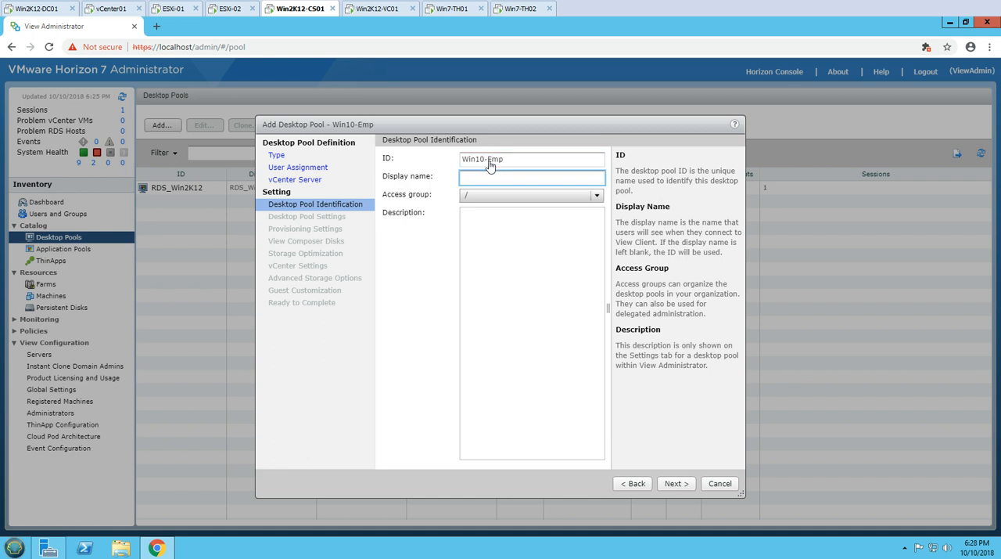
{"action": "key", "text": "shift+Tab"}
{"action": "key", "text": "ctrl+c"}
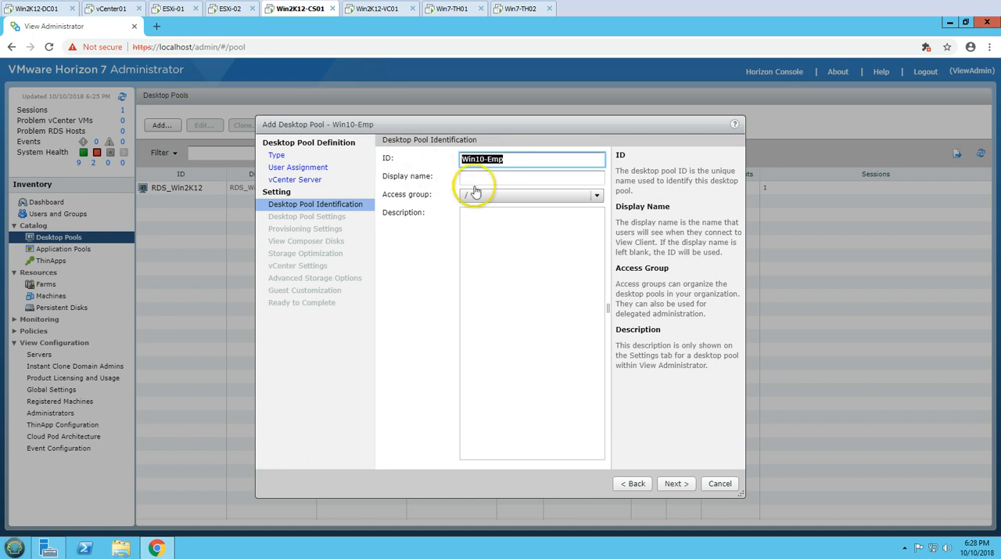
{"action": "key", "text": "Tab"}
{"action": "key", "text": "ctrl+v"}
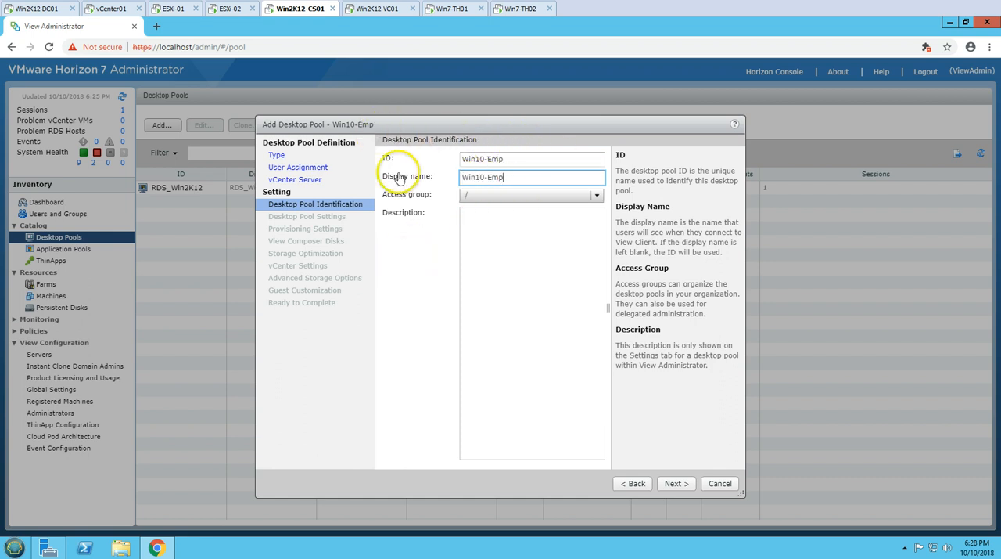
{"action": "left_click", "coordinate": [676, 484]}
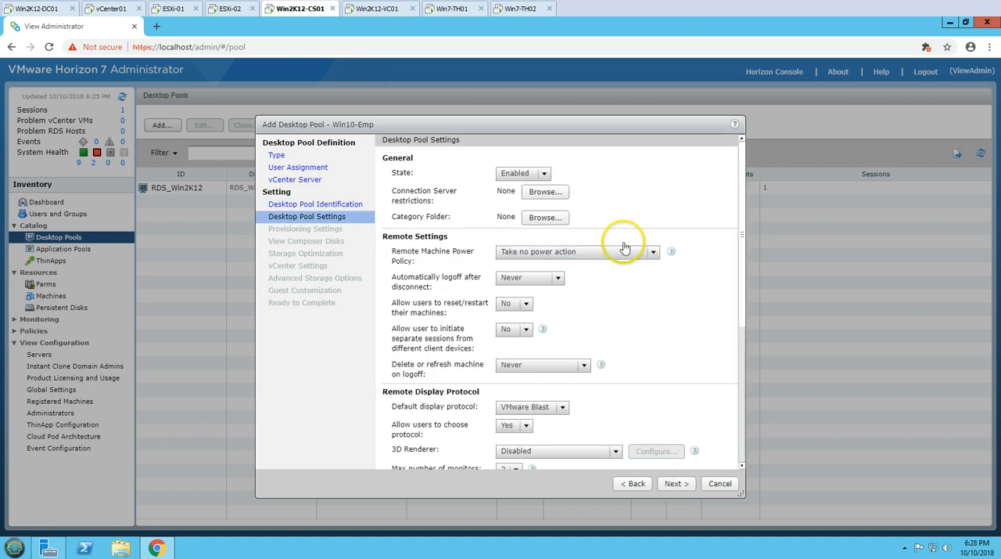
Disallow users from choosing the display protocol, enable HTML Access and continue to the provisioning settings
{"action": "scroll", "coordinate": [694, 237], "scroll_direction": "down", "scroll_amount": 3}
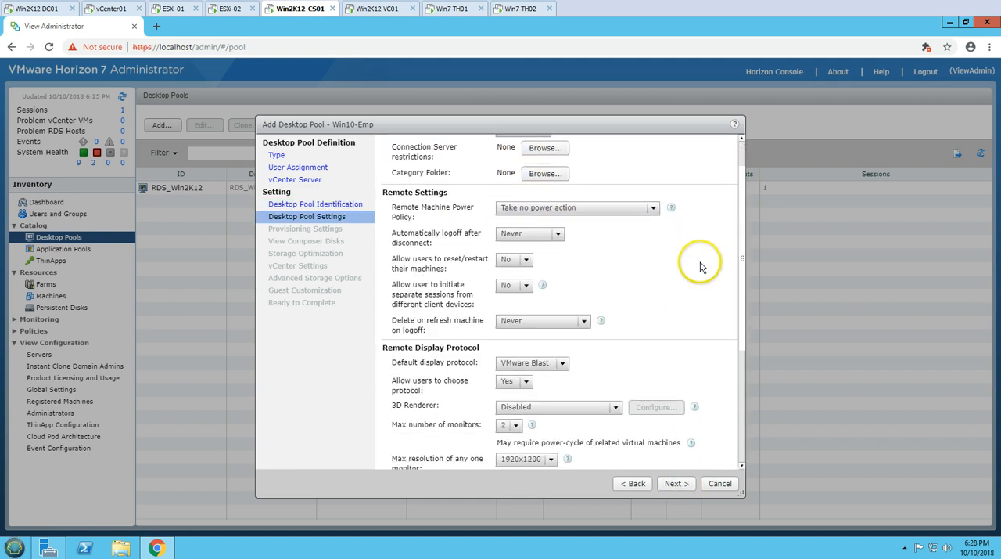
{"action": "scroll", "coordinate": [679, 316], "scroll_direction": "down", "scroll_amount": 2}
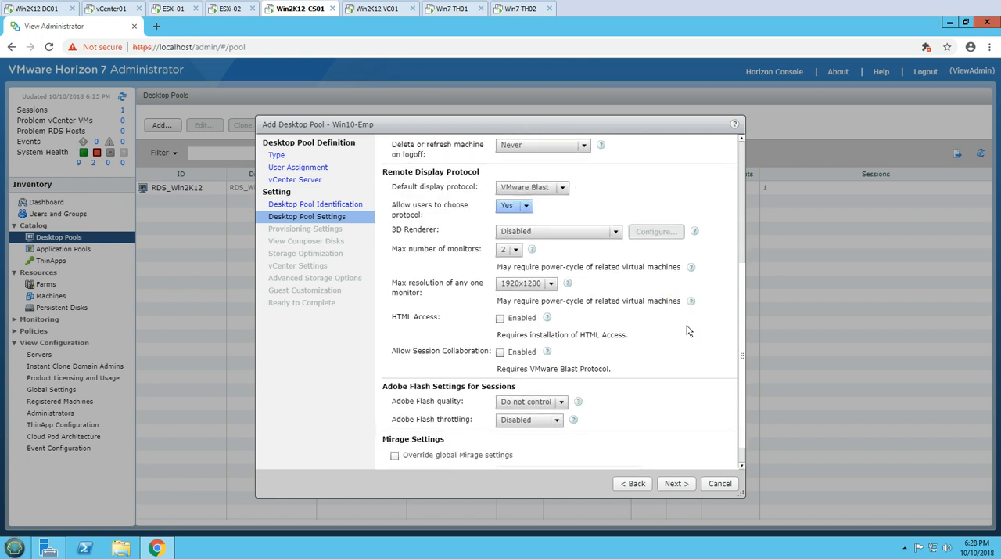
{"action": "left_click", "coordinate": [516, 205]}
{"action": "left_click", "coordinate": [509, 226]}
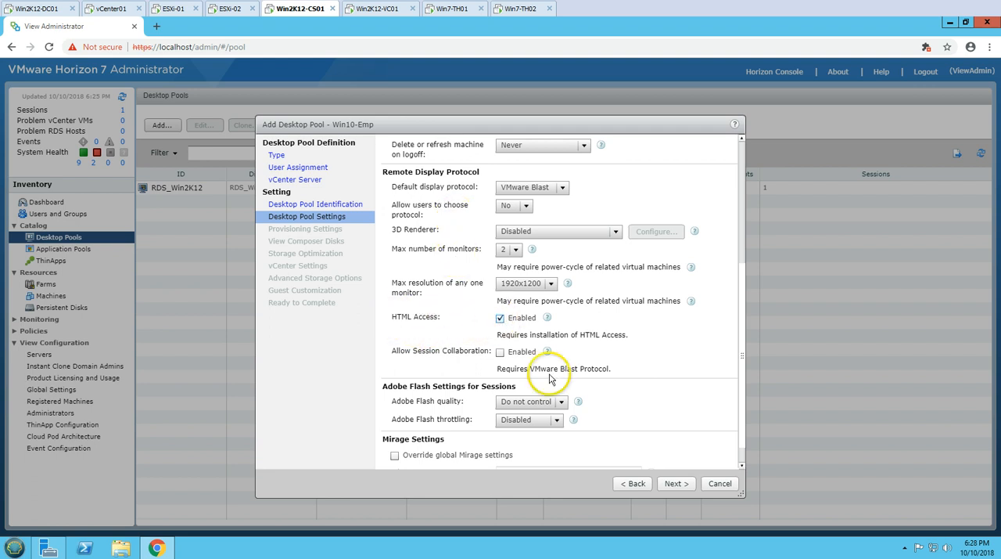
{"action": "scroll", "coordinate": [651, 400], "scroll_direction": "down", "scroll_amount": 1}
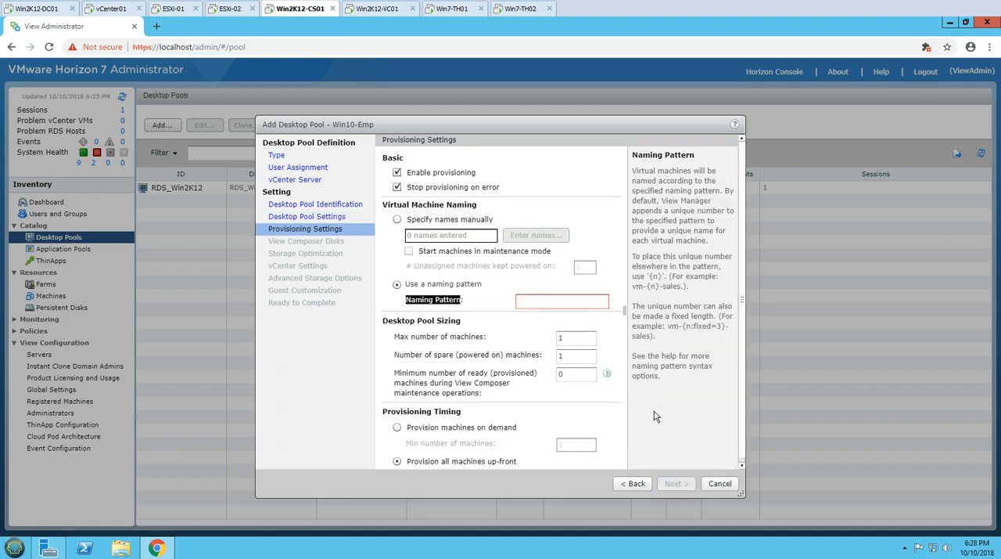
Set the virtual machine naming pattern to VDI-W-{n:fixed=3}
{"action": "scroll", "coordinate": [471, 311], "scroll_direction": "down", "scroll_amount": 1}
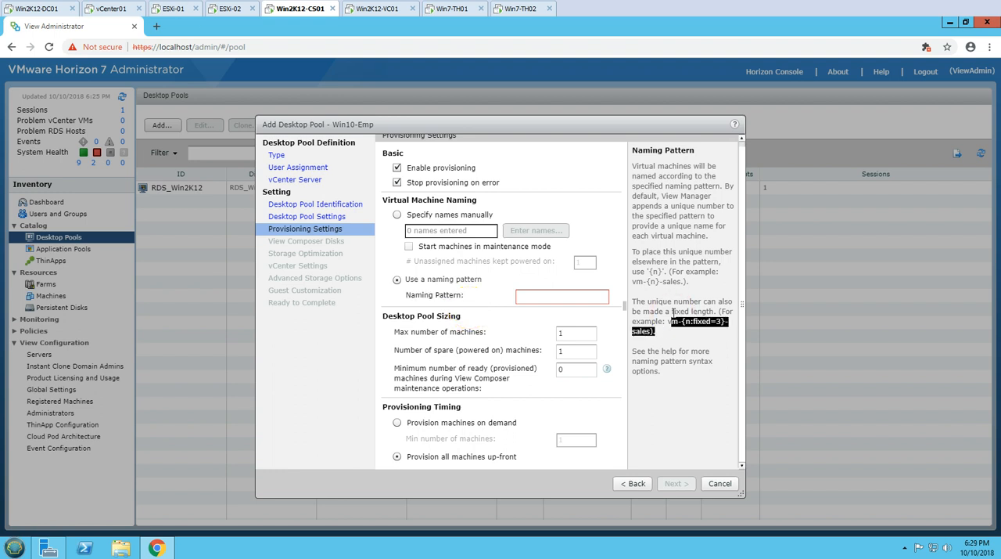
{"action": "left_click", "coordinate": [553, 295]}
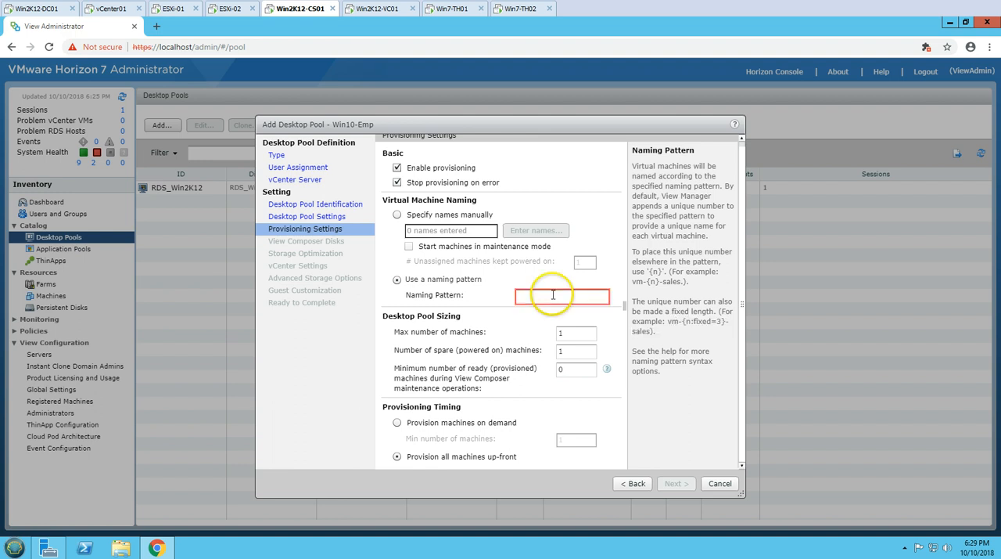
{"action": "type", "text": "VDI-W-{n:fixed=3}"}
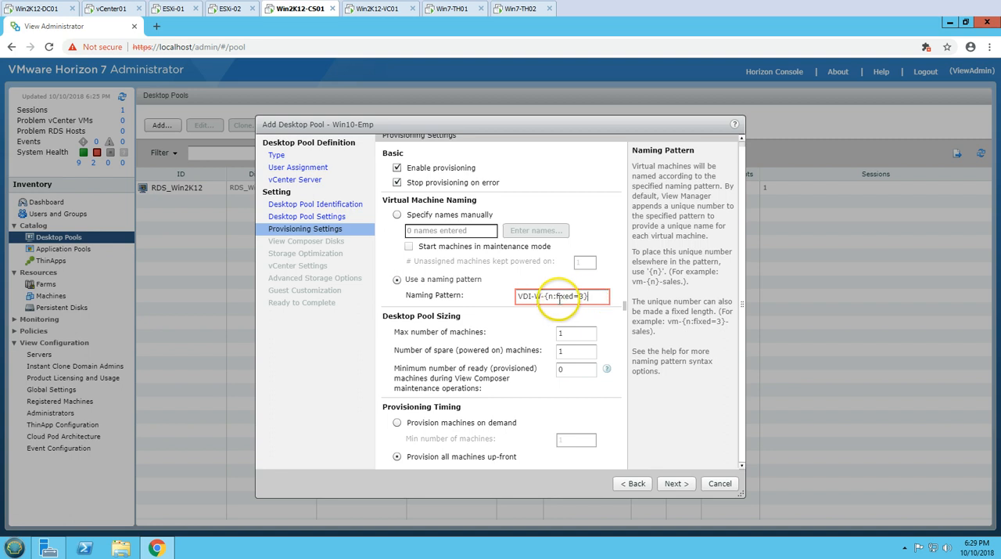
{"action": "left_click", "coordinate": [704, 335]}
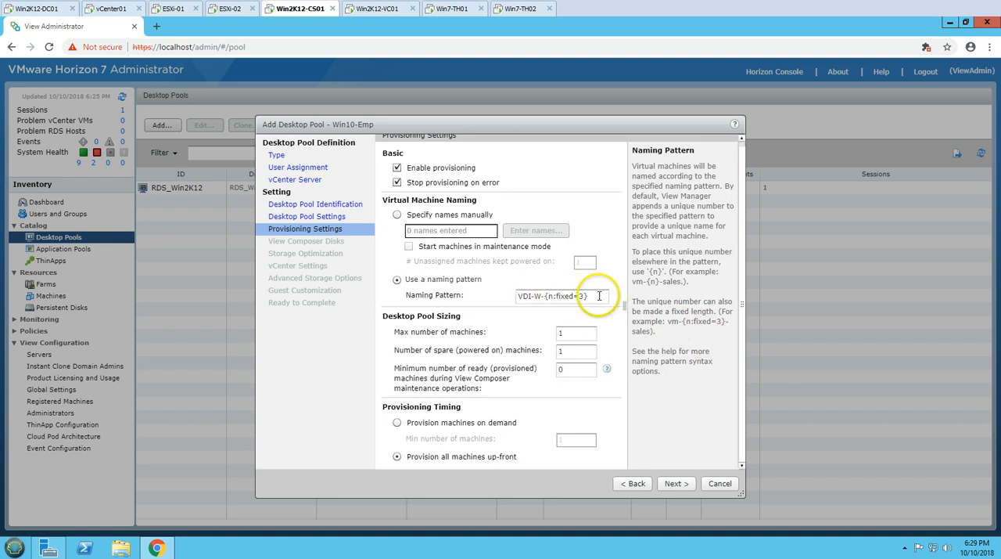
Set both the maximum number of machines and the number of spare powered-on machines to 2 and continue to the View Composer disks
{"action": "left_click", "coordinate": [600, 297]}
{"action": "left_click_drag", "start_coordinate": [615, 300], "coordinate": [631, 345]}
{"action": "left_click", "coordinate": [579, 335]}
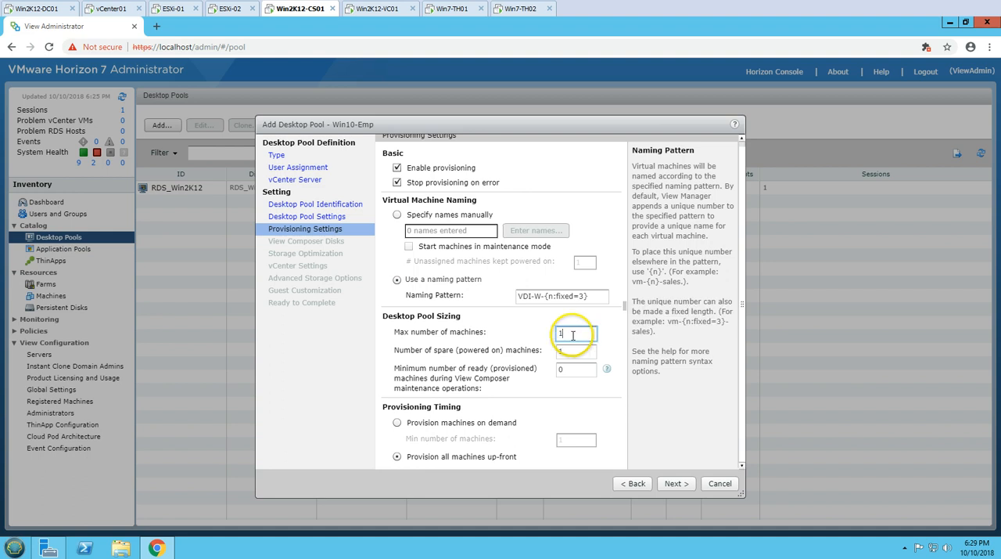
{"action": "double_click", "coordinate": [569, 338]}
{"action": "type", "text": "2"}
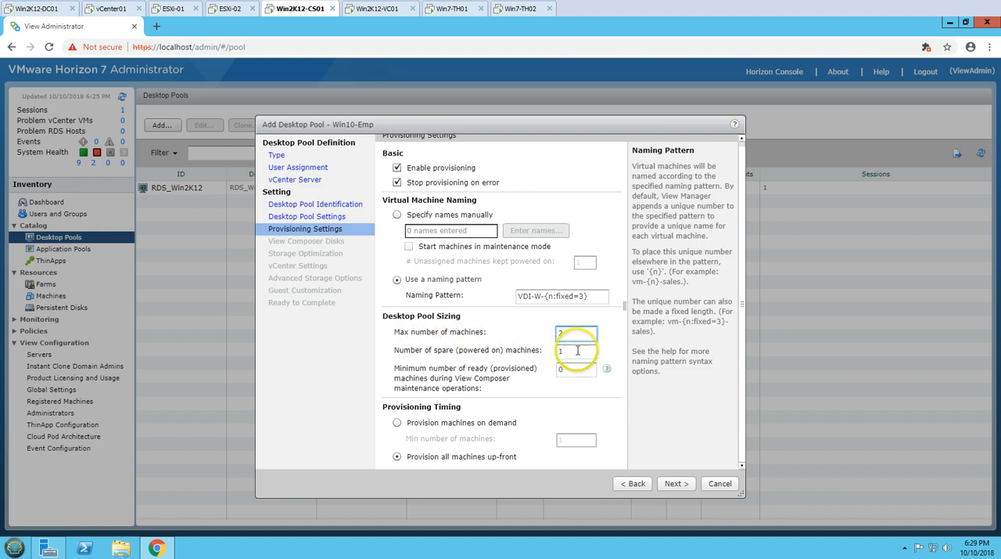
{"action": "key", "text": "Tab"}
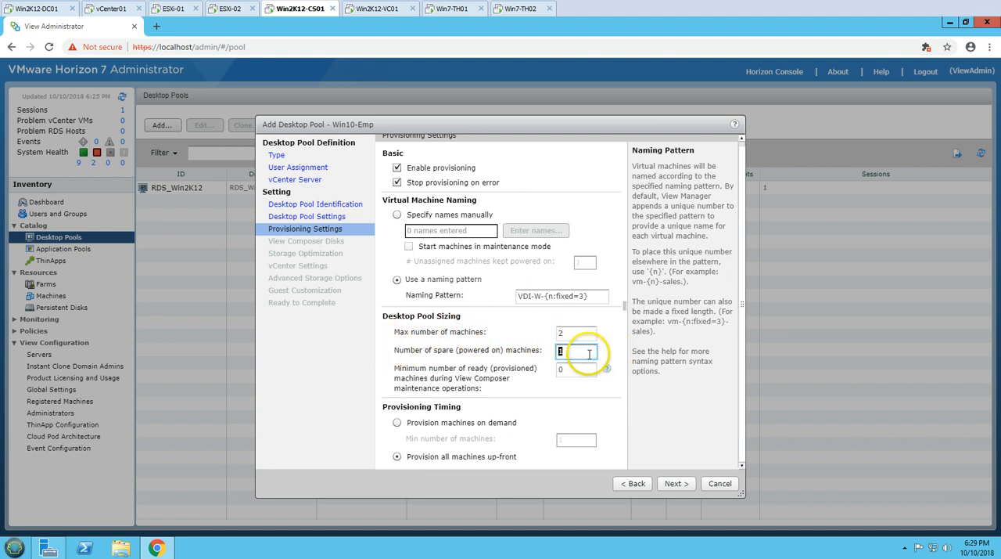
{"action": "type", "text": "2"}
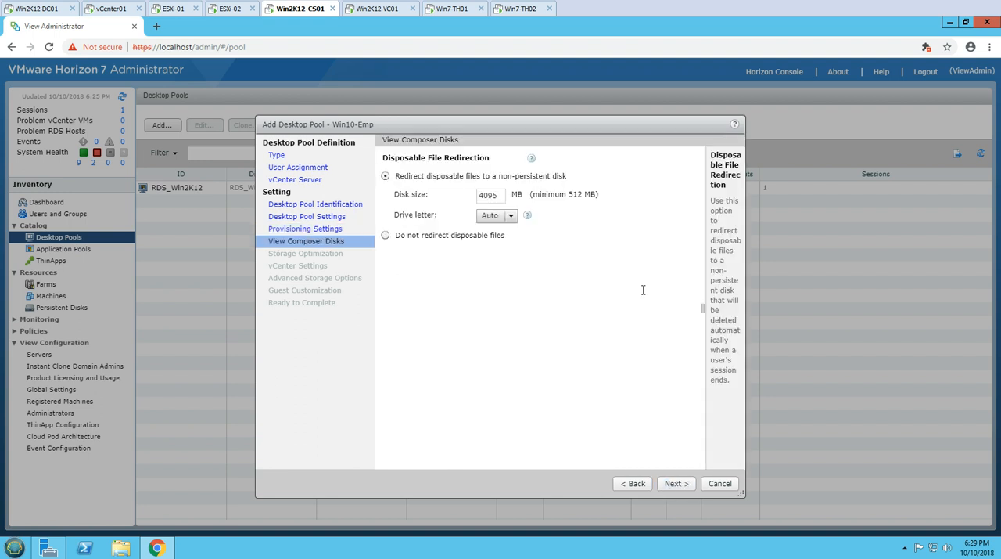
Choose not to redirect disposable files, keep the storage optimization defaults and continue to the vCenter settings
{"action": "left_click_drag", "start_coordinate": [397, 162], "coordinate": [491, 160]}
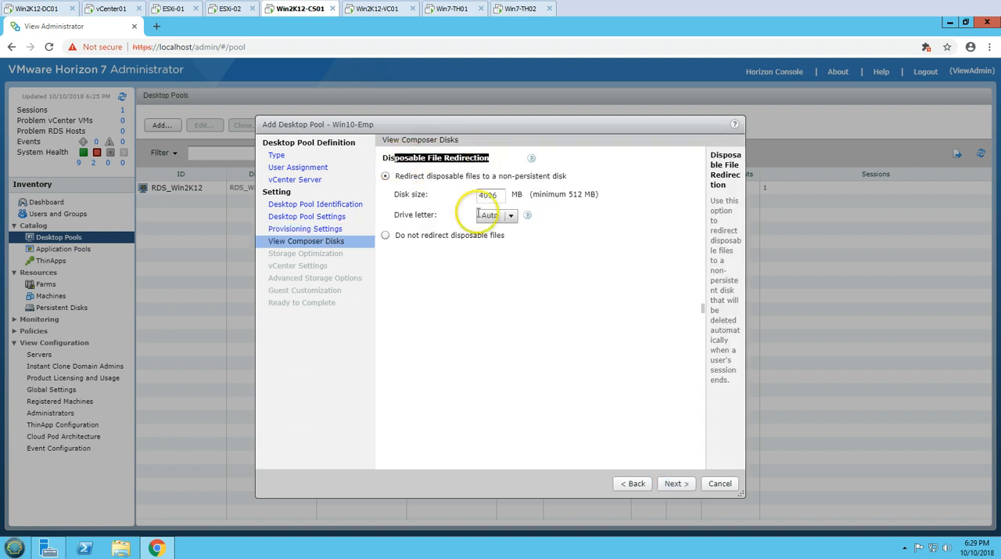
{"action": "left_click", "coordinate": [384, 235]}
{"action": "left_click_drag", "start_coordinate": [400, 235], "coordinate": [488, 237]}
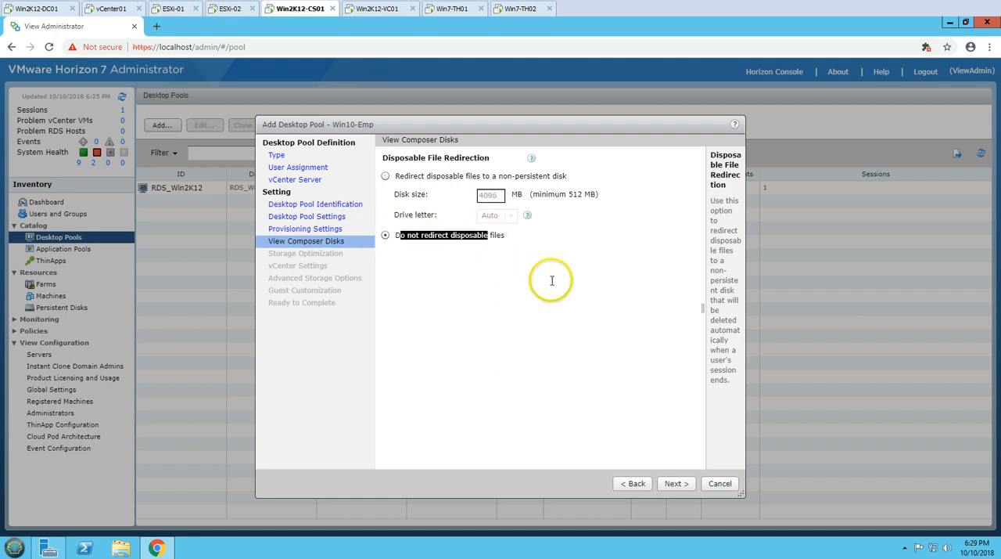
{"action": "left_click", "coordinate": [677, 483]}
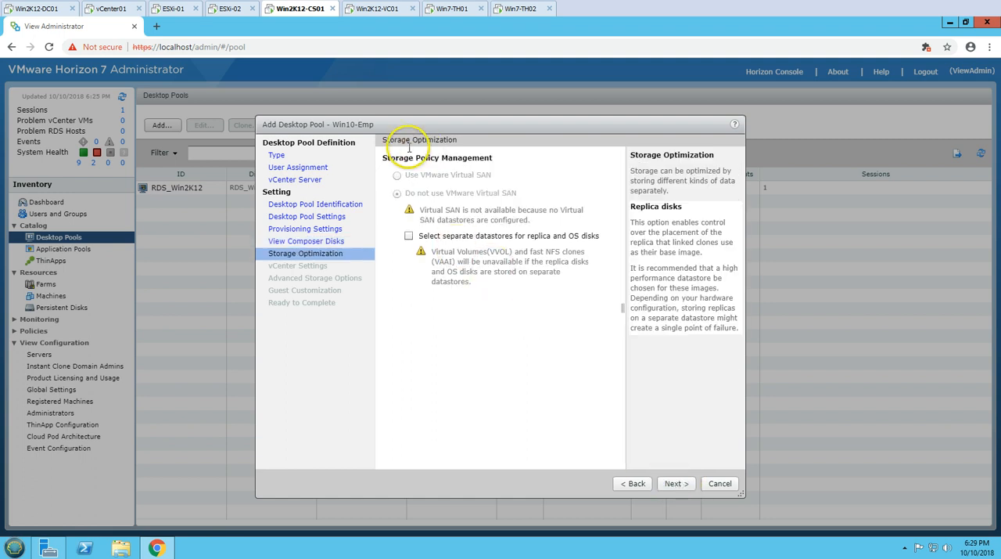
{"action": "left_click", "coordinate": [677, 484]}
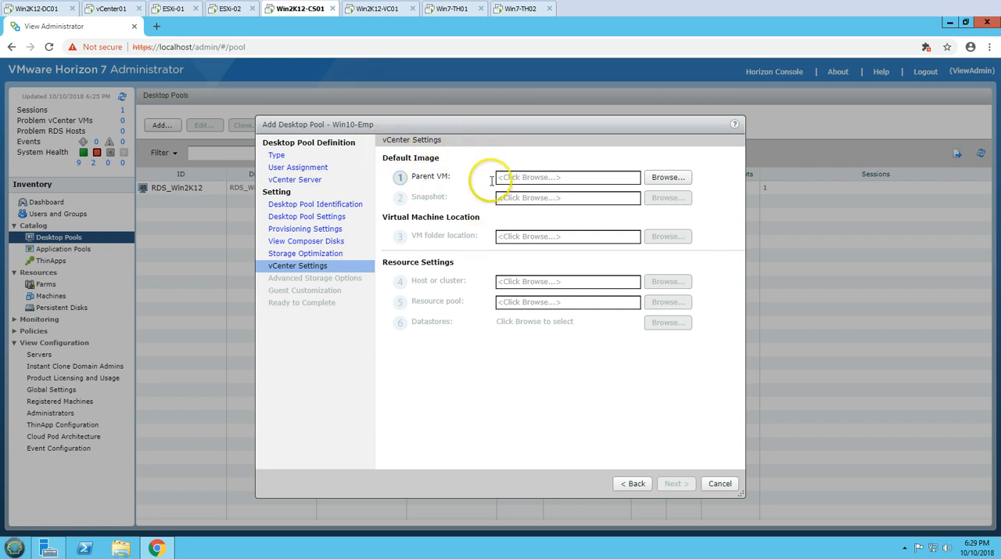
Select Win10-Gold as the pool's parent VM and Ready for Desktop Pool as its snapshot
{"action": "left_click", "coordinate": [665, 177]}
{"action": "left_click", "coordinate": [351, 258]}
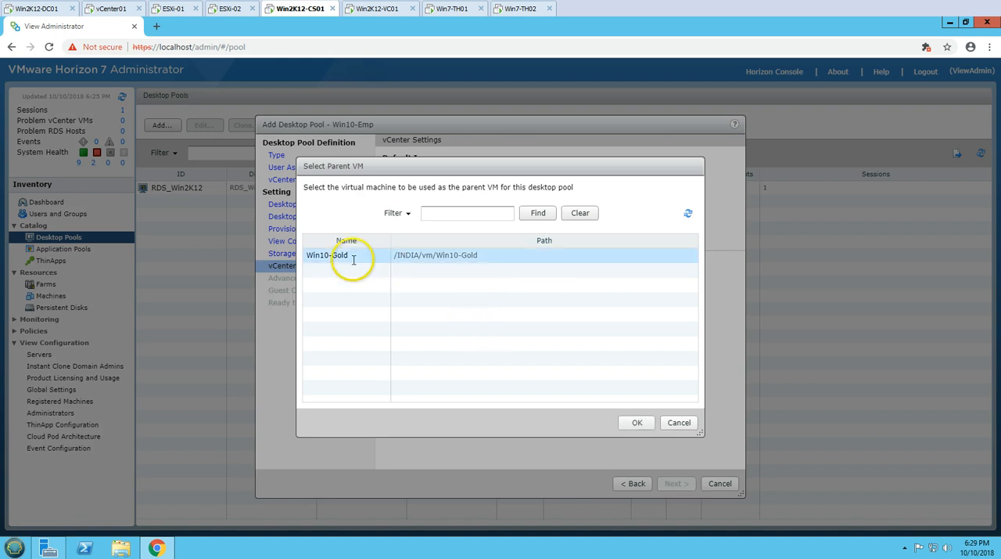
{"action": "left_click", "coordinate": [638, 421]}
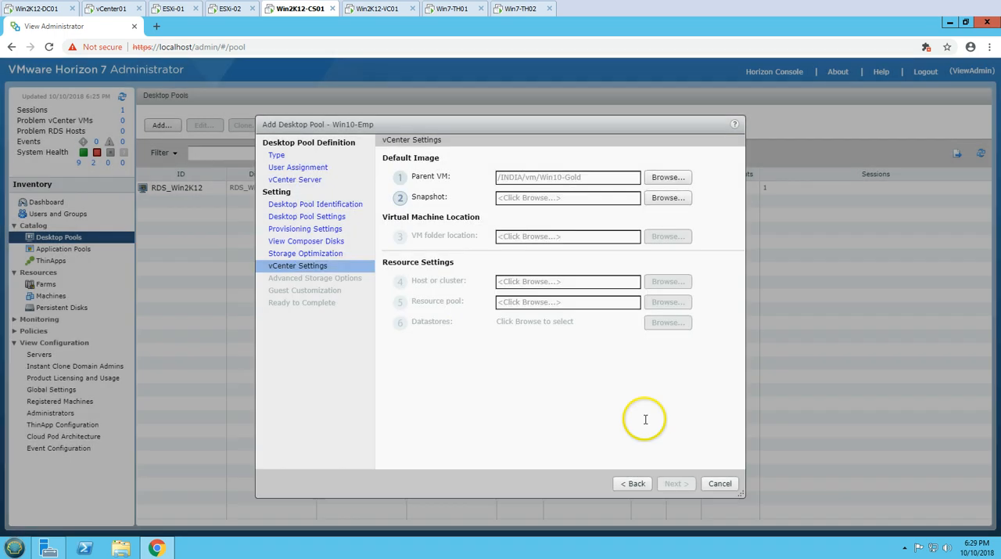
{"action": "left_click", "coordinate": [661, 198]}
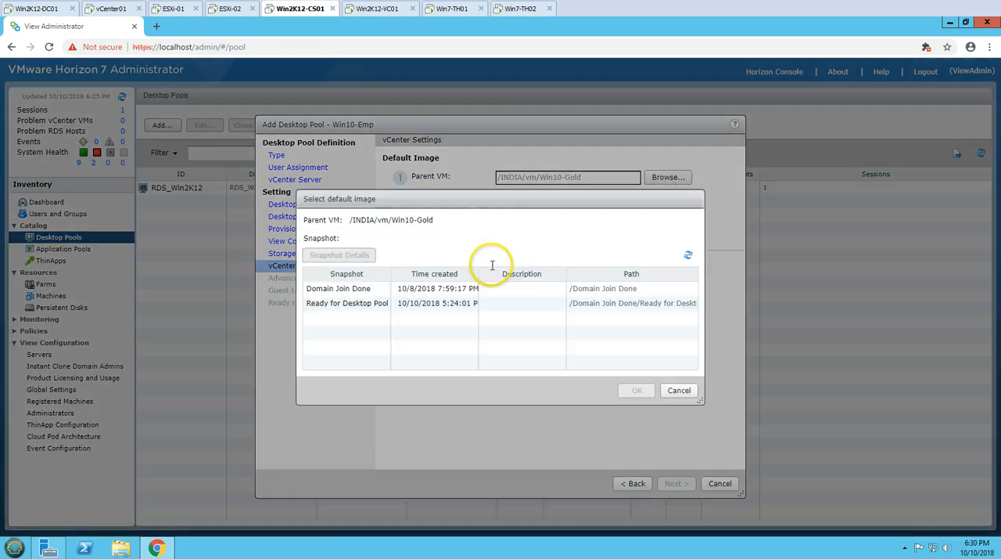
{"action": "left_click", "coordinate": [414, 306]}
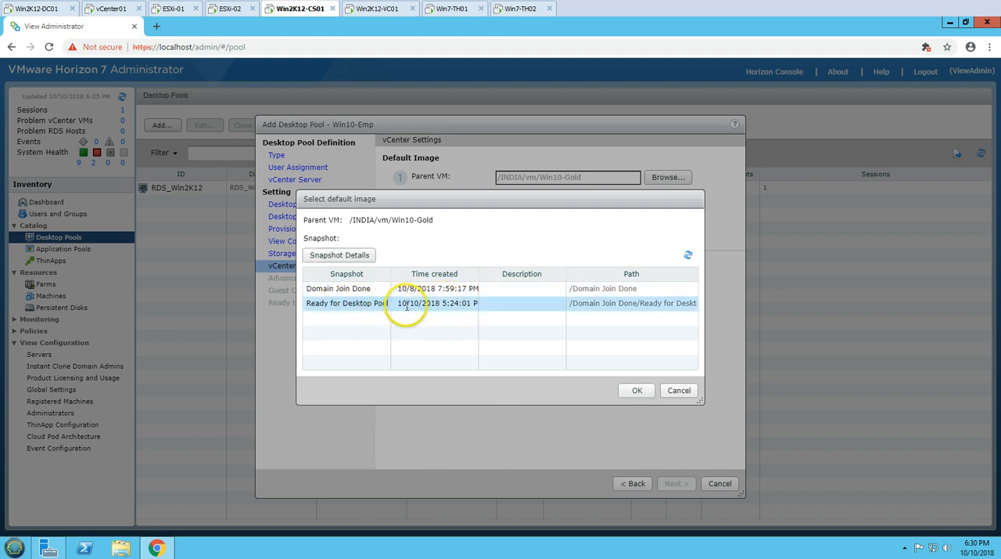
{"action": "left_click", "coordinate": [638, 389]}
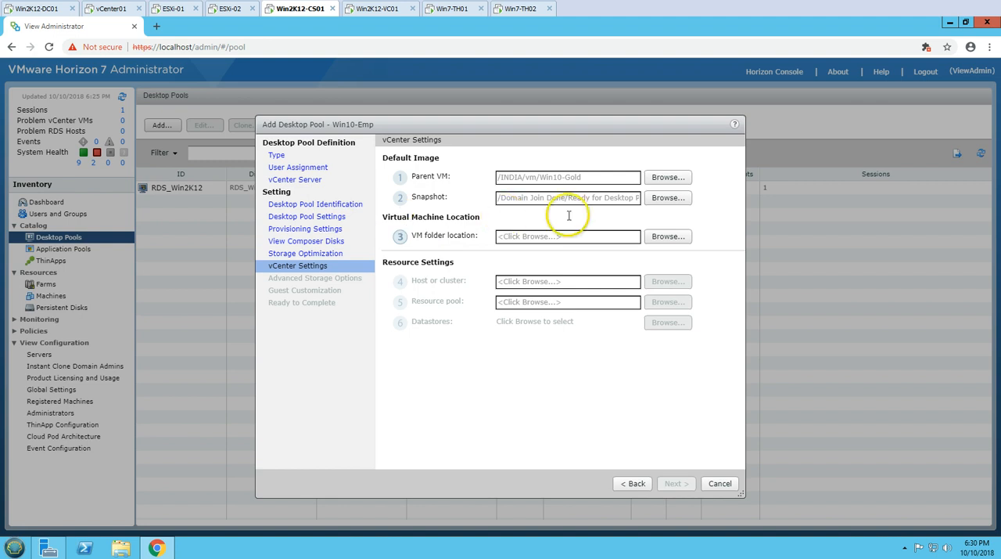
Set the virtual machine folder location to the INDIA datacenter
{"action": "left_click", "coordinate": [667, 236]}
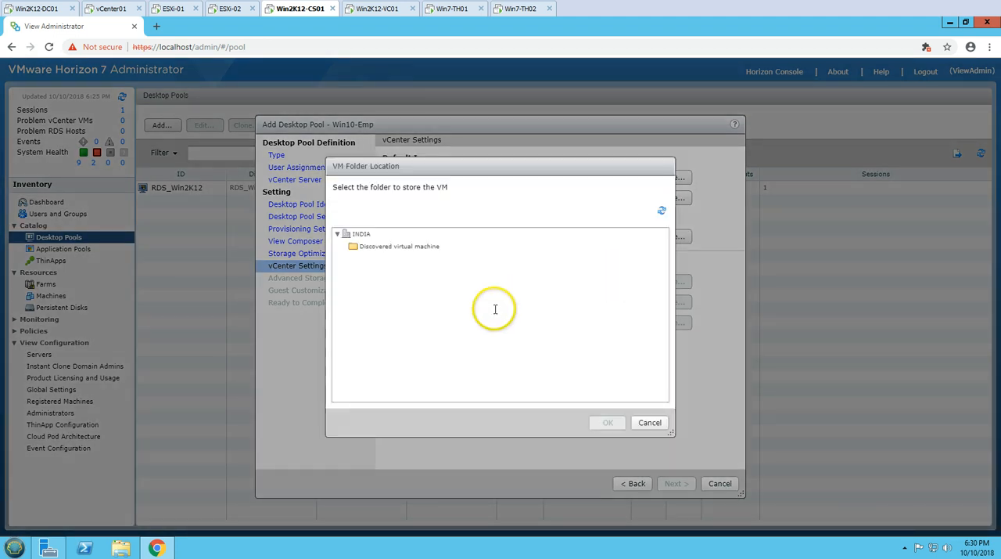
{"action": "left_click", "coordinate": [360, 247]}
{"action": "left_click", "coordinate": [361, 233]}
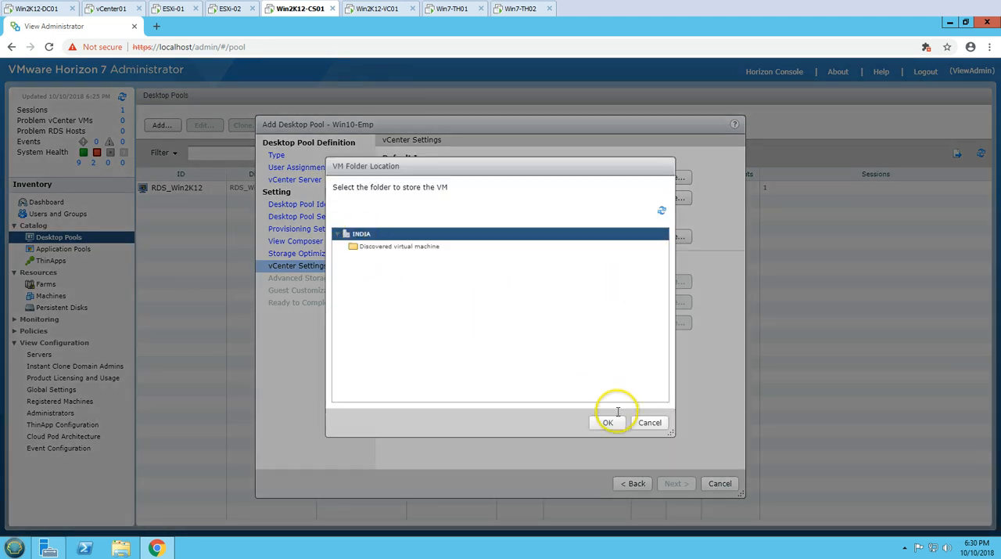
{"action": "left_click", "coordinate": [608, 422]}
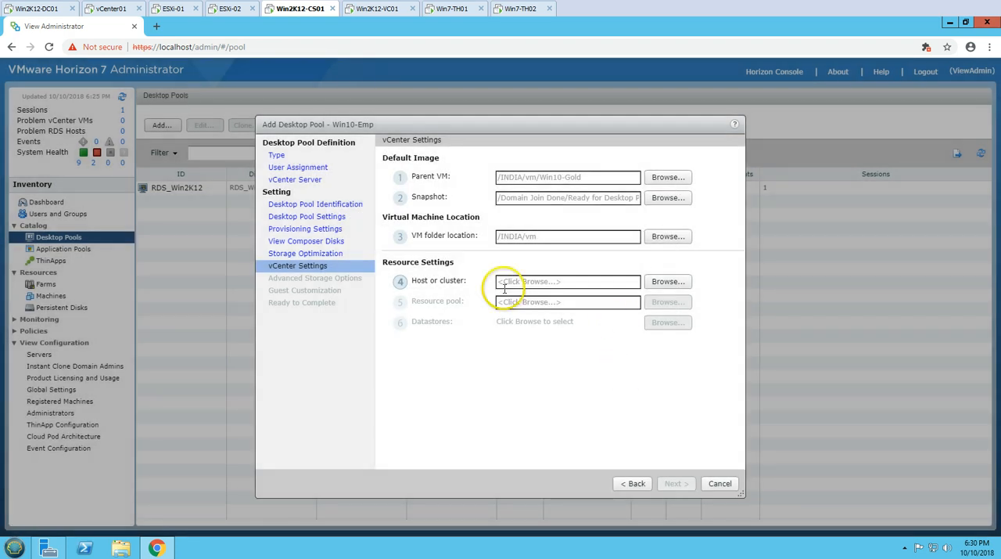
Assign esxi-02.victorinfosol.com as both the host and the resource pool for the desktop pool
{"action": "left_click", "coordinate": [663, 283]}
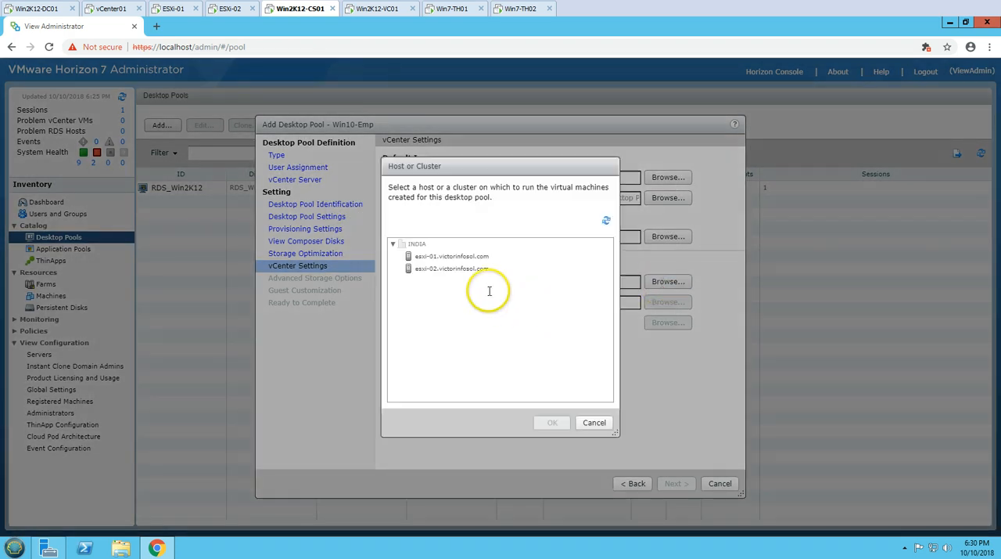
{"action": "left_click", "coordinate": [441, 270]}
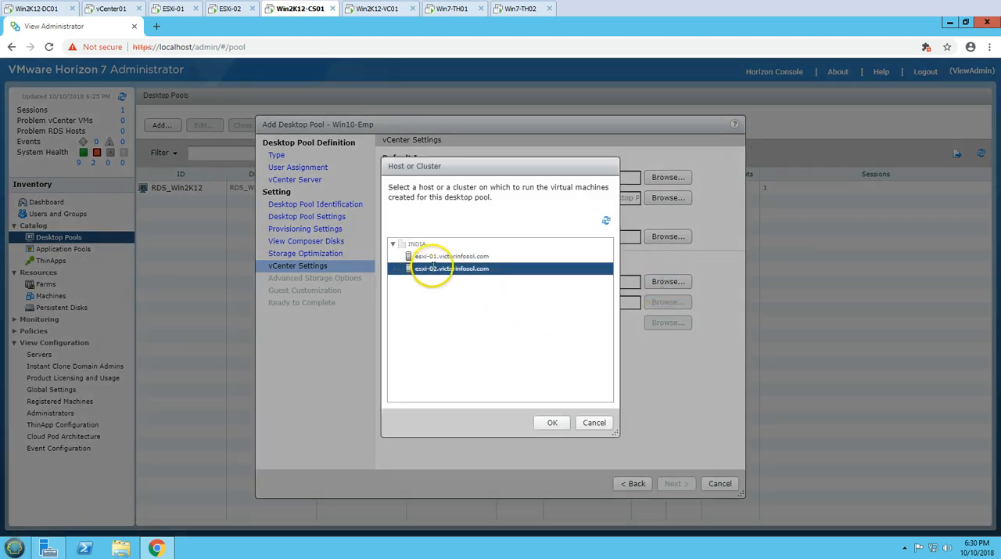
{"action": "left_click", "coordinate": [552, 422]}
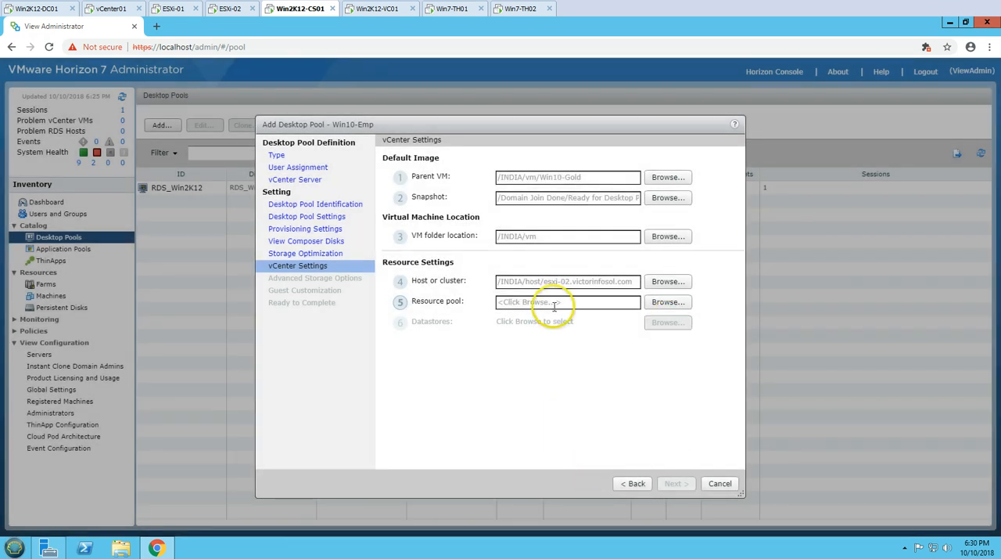
{"action": "left_click", "coordinate": [675, 302]}
{"action": "left_click", "coordinate": [452, 234]}
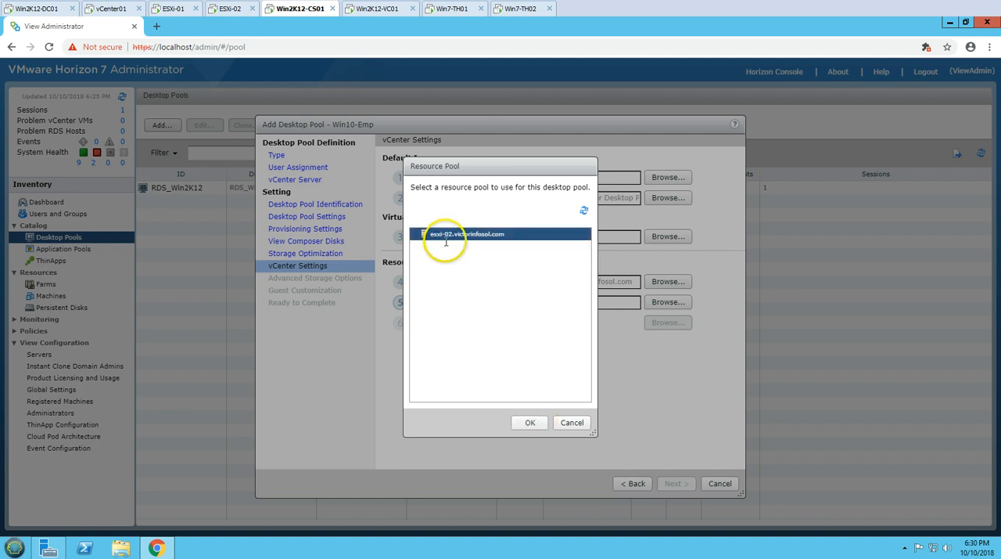
{"action": "left_click", "coordinate": [522, 422]}
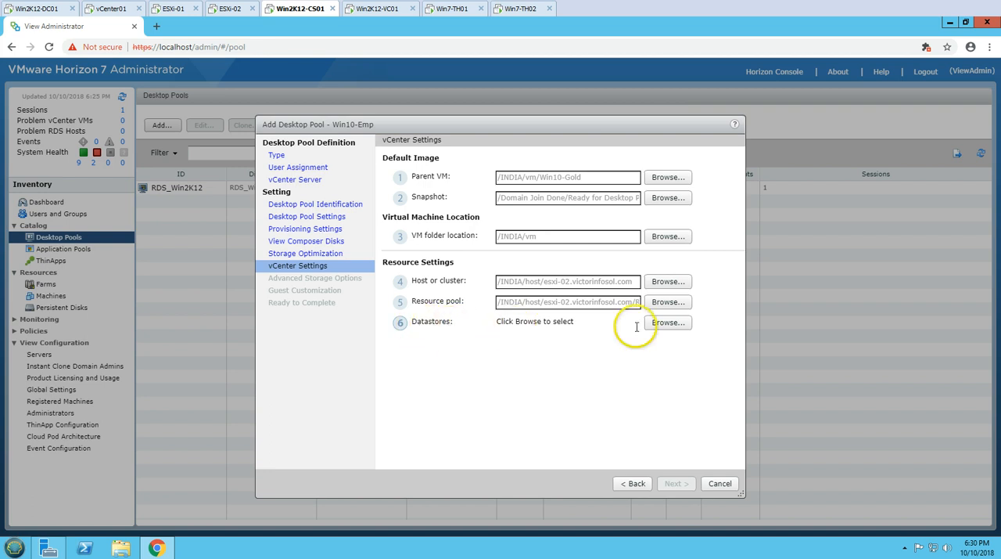
Select the ESXi-02_Local datastore for the linked clones, accept the local storage restrictions and continue to the advanced storage options
{"action": "left_click", "coordinate": [662, 323]}
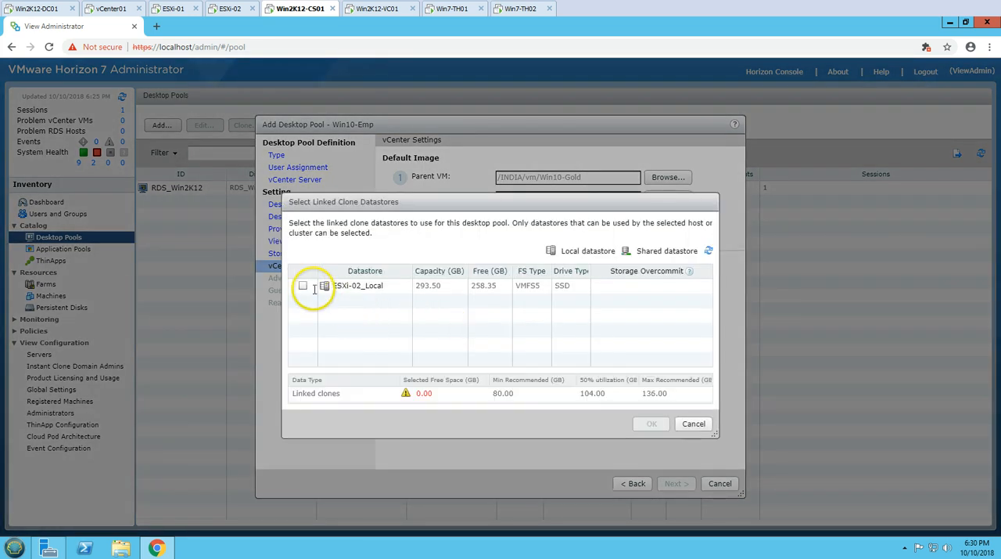
{"action": "left_click", "coordinate": [303, 285]}
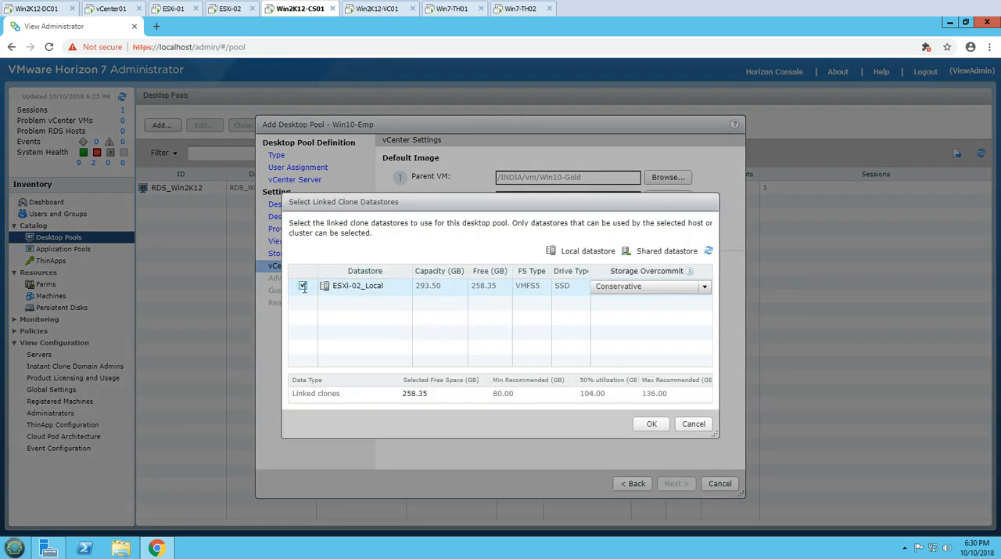
{"action": "left_click", "coordinate": [653, 423]}
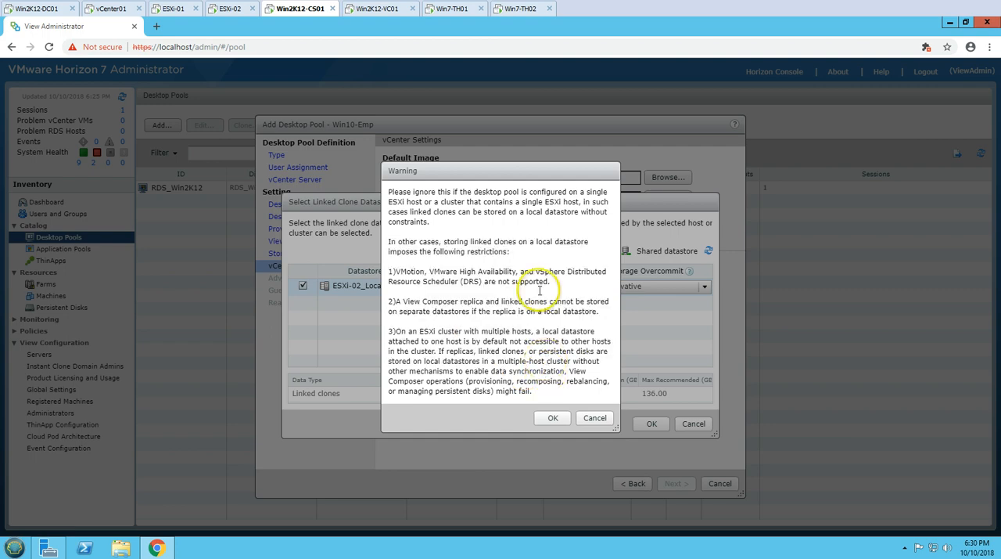
{"action": "left_click", "coordinate": [554, 417]}
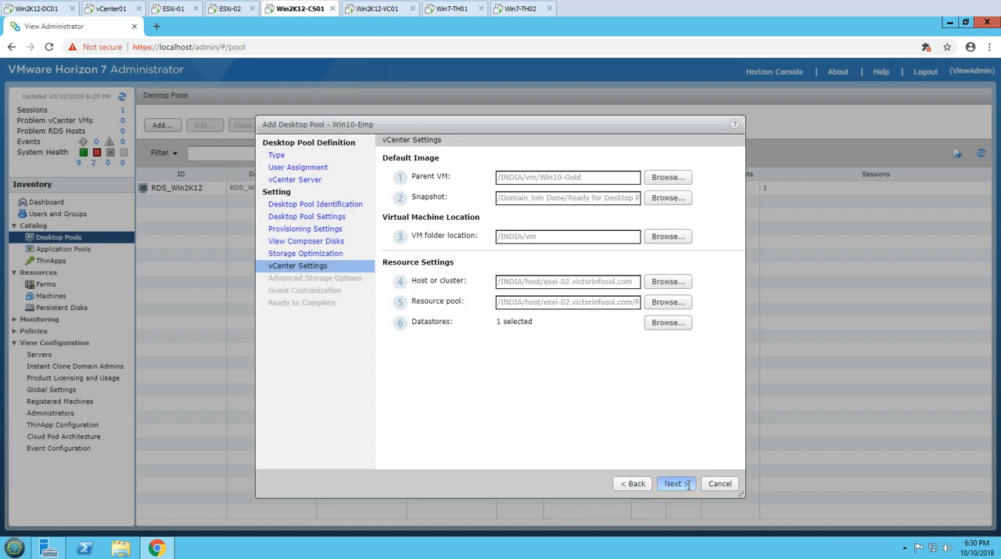
{"action": "left_click", "coordinate": [674, 483]}
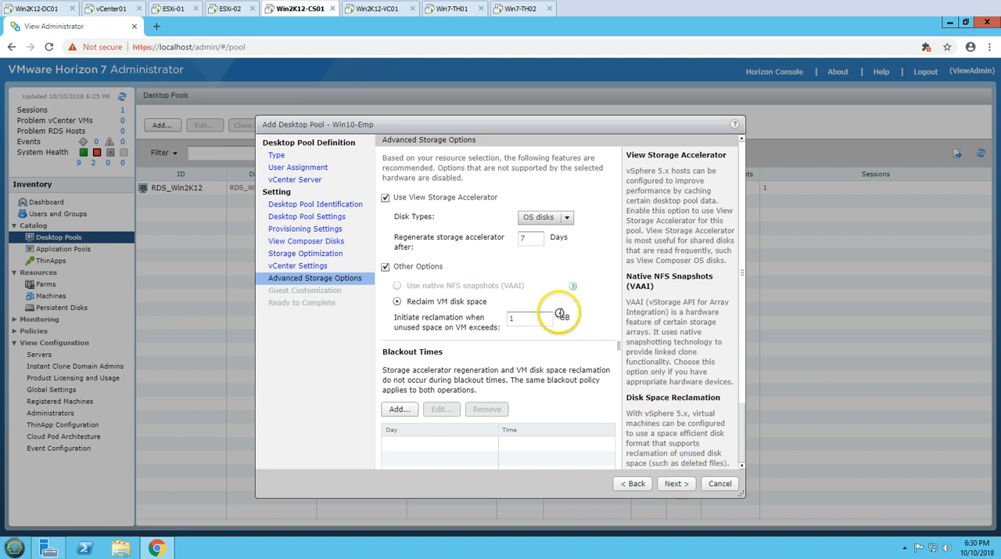
Disable Other Options including VM disk space reclamation, keep View Storage Accelerator enabled and continue to guest customization
{"action": "left_click_drag", "start_coordinate": [408, 302], "coordinate": [501, 299]}
{"action": "left_click", "coordinate": [386, 267]}
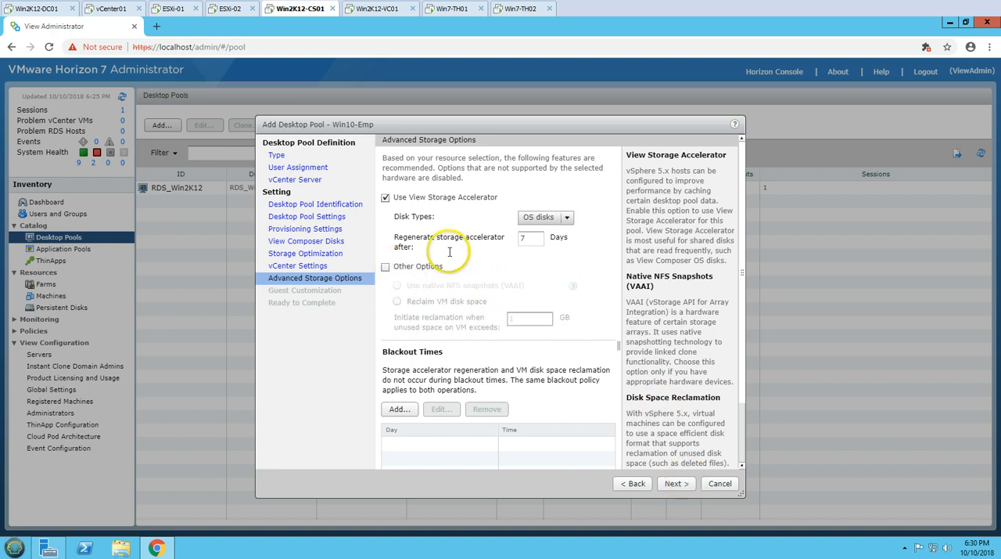
{"action": "left_click_drag", "start_coordinate": [397, 167], "coordinate": [538, 193]}
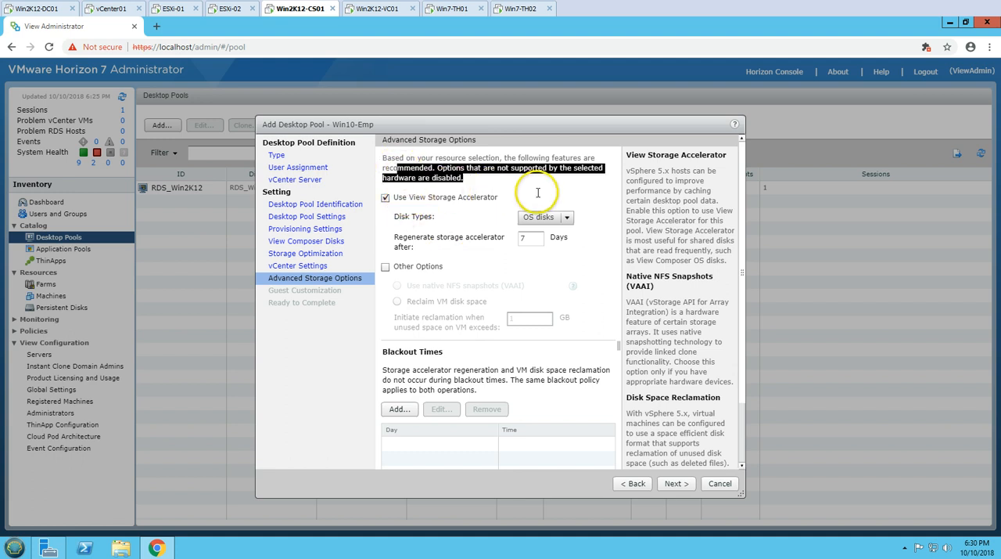
{"action": "left_click", "coordinate": [385, 197]}
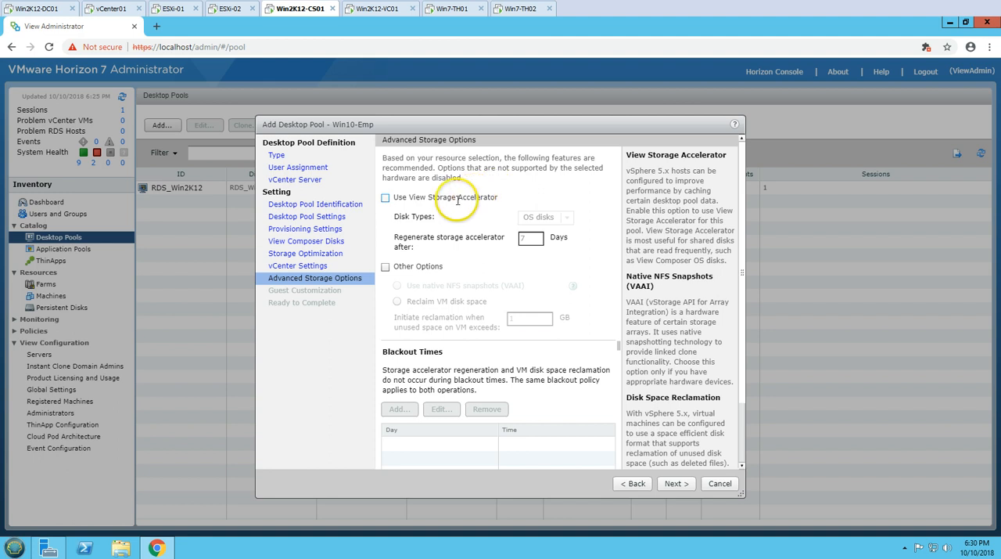
{"action": "left_click", "coordinate": [458, 201]}
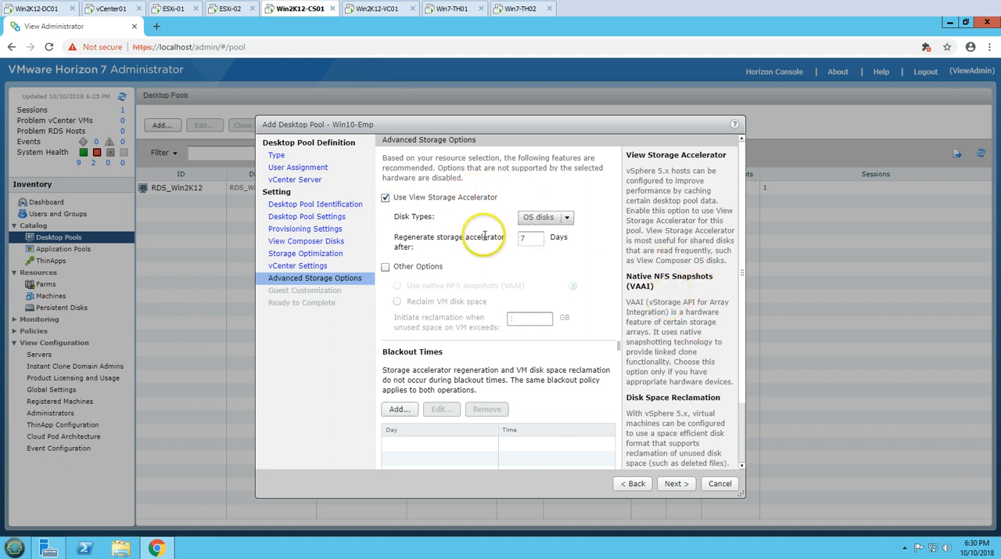
{"action": "scroll", "coordinate": [669, 332], "scroll_direction": "down", "scroll_amount": 1}
{"action": "scroll", "coordinate": [669, 333], "scroll_direction": "down", "scroll_amount": 1}
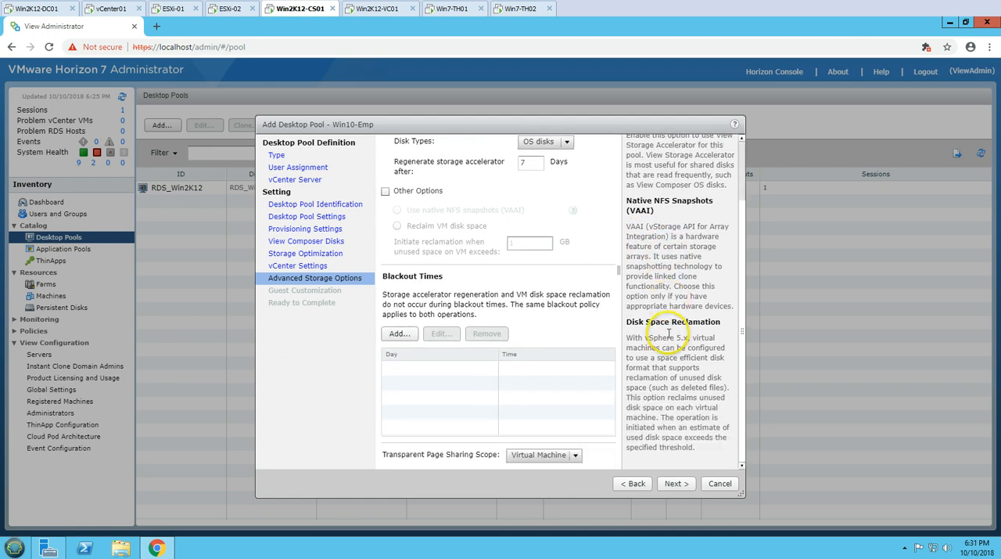
{"action": "scroll", "coordinate": [676, 340], "scroll_direction": "up", "scroll_amount": 2}
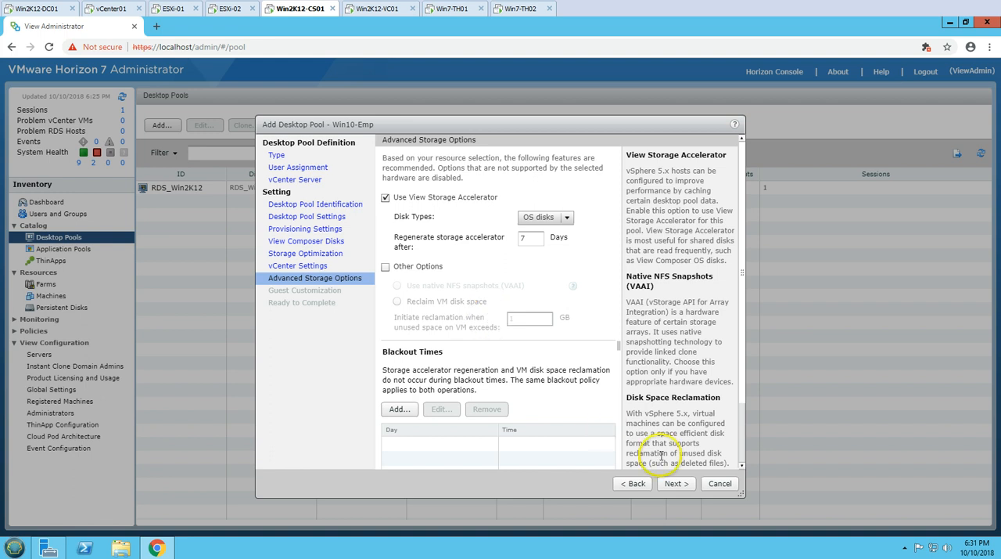
{"action": "left_click", "coordinate": [675, 483]}
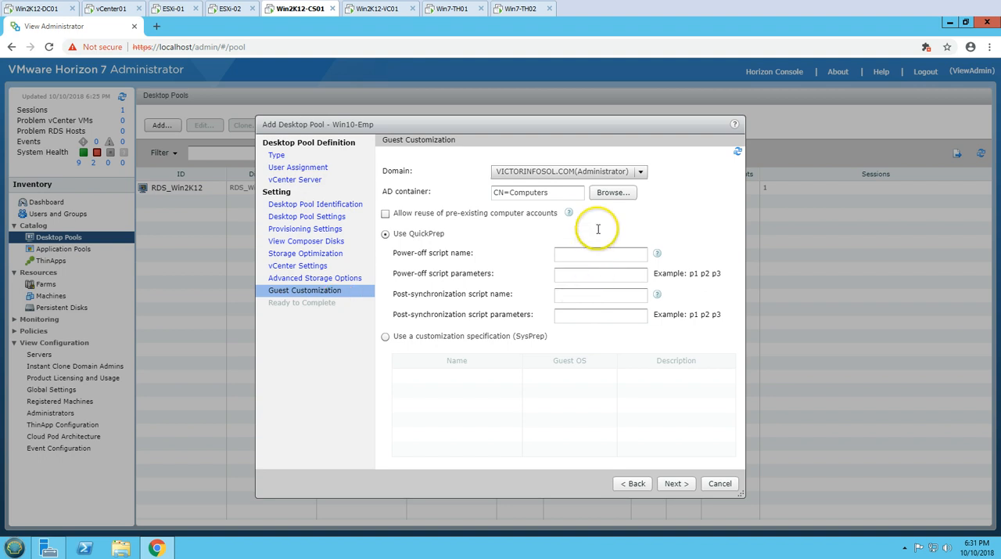
Set the AD container for the desktop pool's computer accounts to OU=VDI,OU=Workstaions,OU=INDIA
{"action": "left_click", "coordinate": [613, 191]}
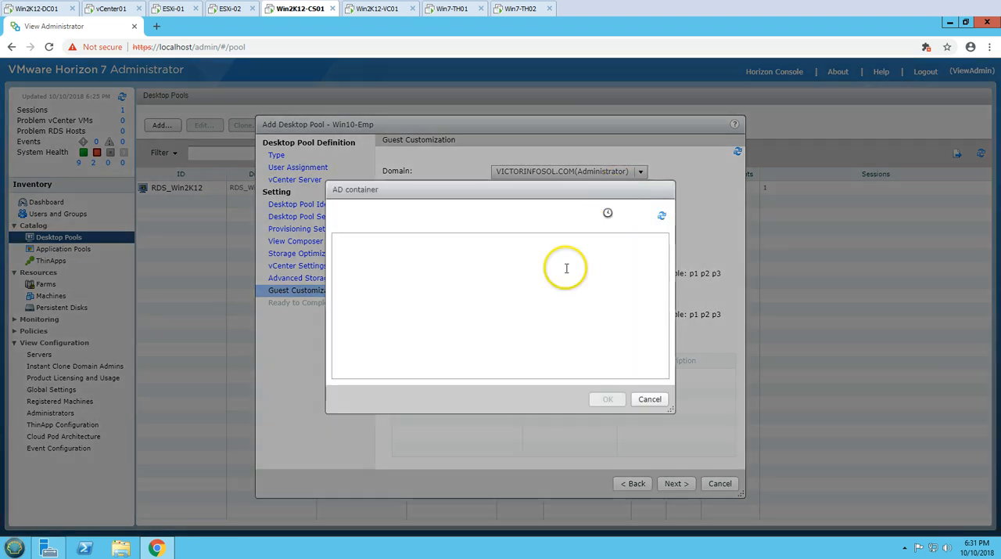
{"action": "left_click", "coordinate": [337, 239]}
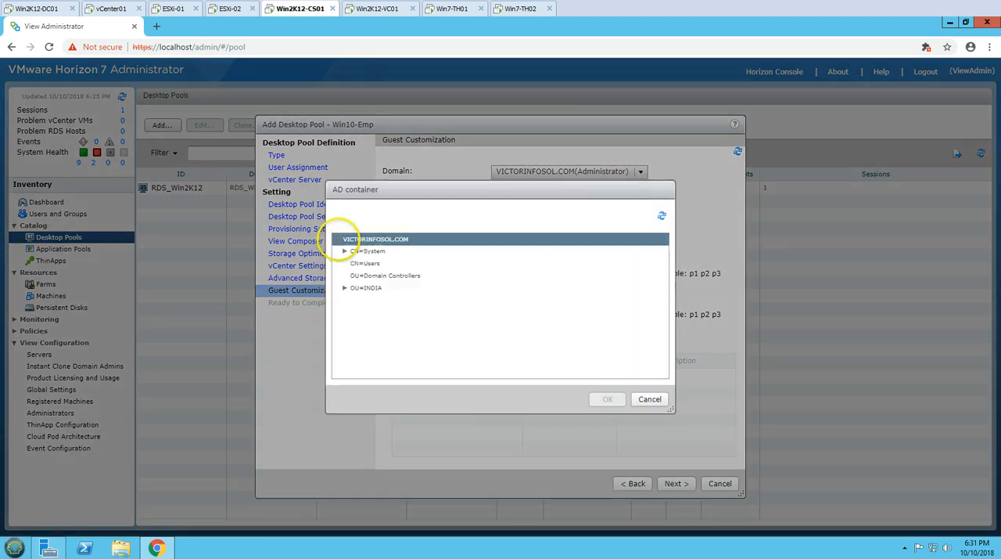
{"action": "left_click", "coordinate": [345, 349]}
{"action": "scroll", "coordinate": [447, 336], "scroll_direction": "down", "scroll_amount": 1}
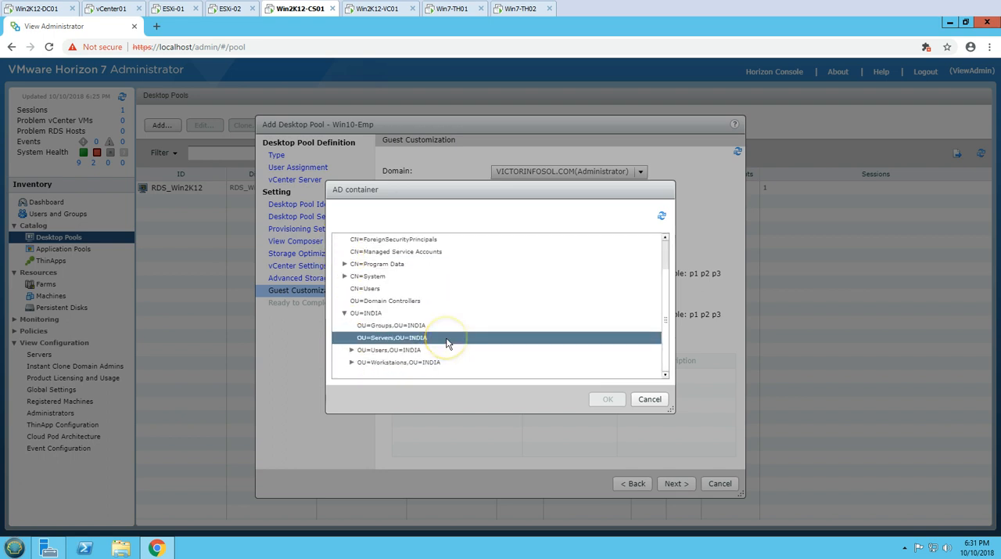
{"action": "scroll", "coordinate": [538, 321], "scroll_direction": "down", "scroll_amount": 1}
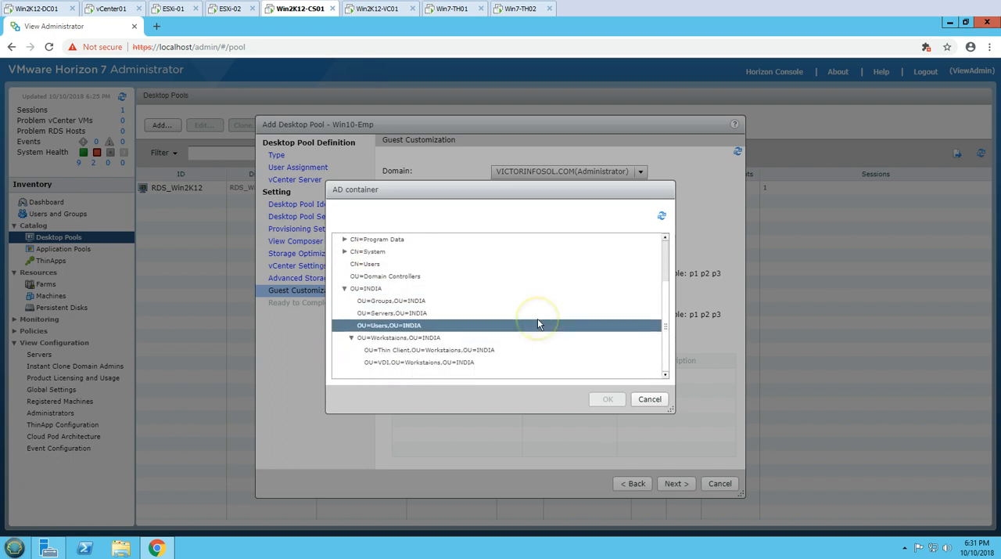
{"action": "left_click", "coordinate": [538, 362]}
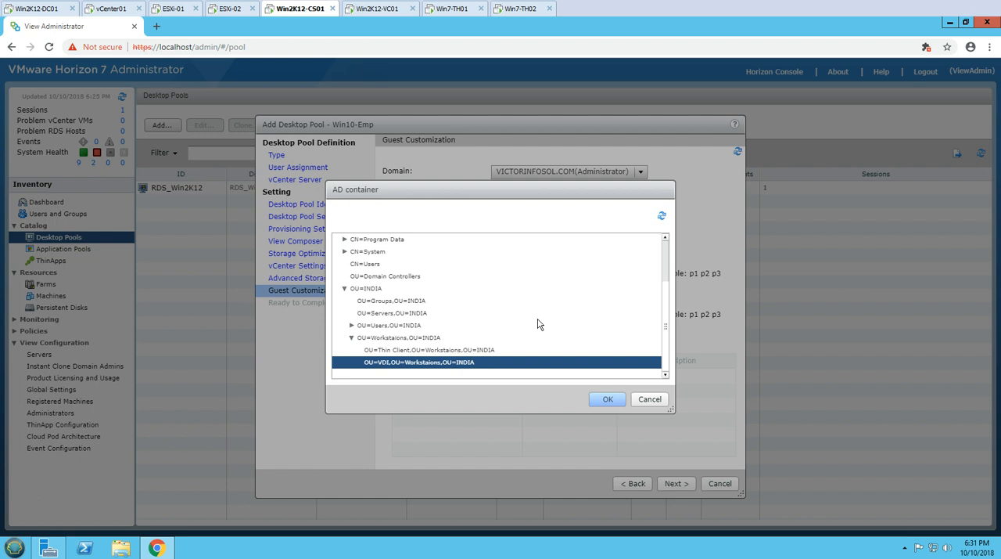
{"action": "key", "text": "Return"}
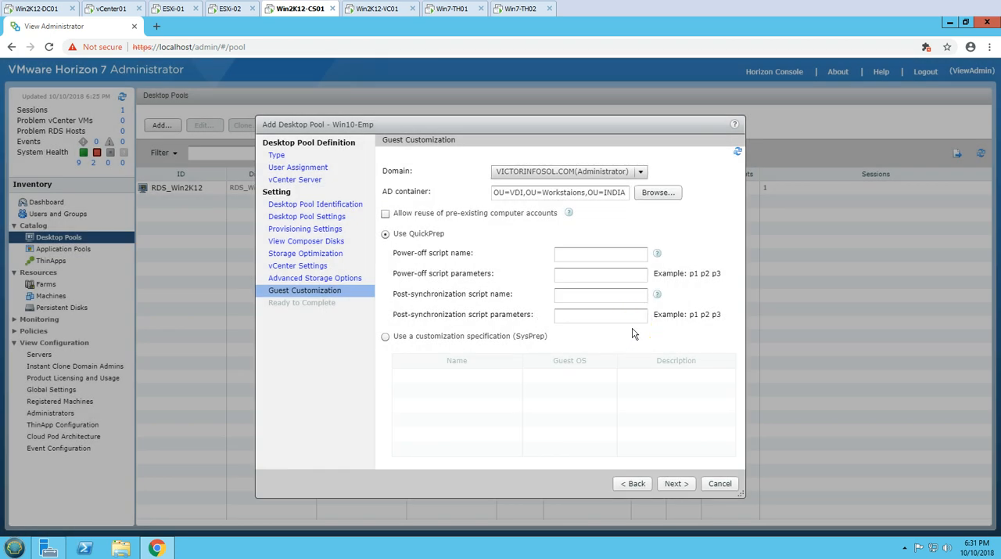
Keep QuickPrep customization, enable entitling users after the wizard finishes, and create the Win10-Emp desktop pool
{"action": "left_click", "coordinate": [676, 484]}
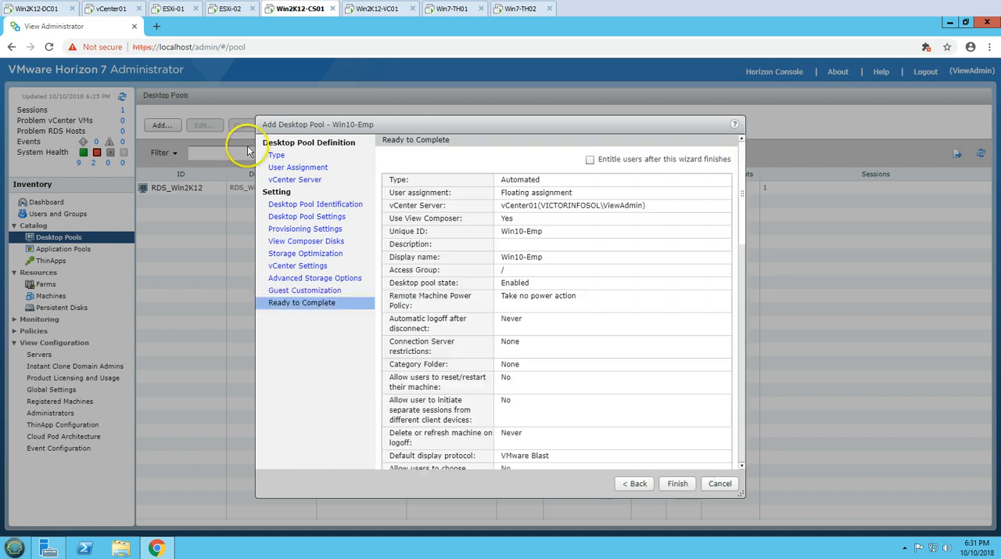
{"action": "left_click", "coordinate": [590, 161]}
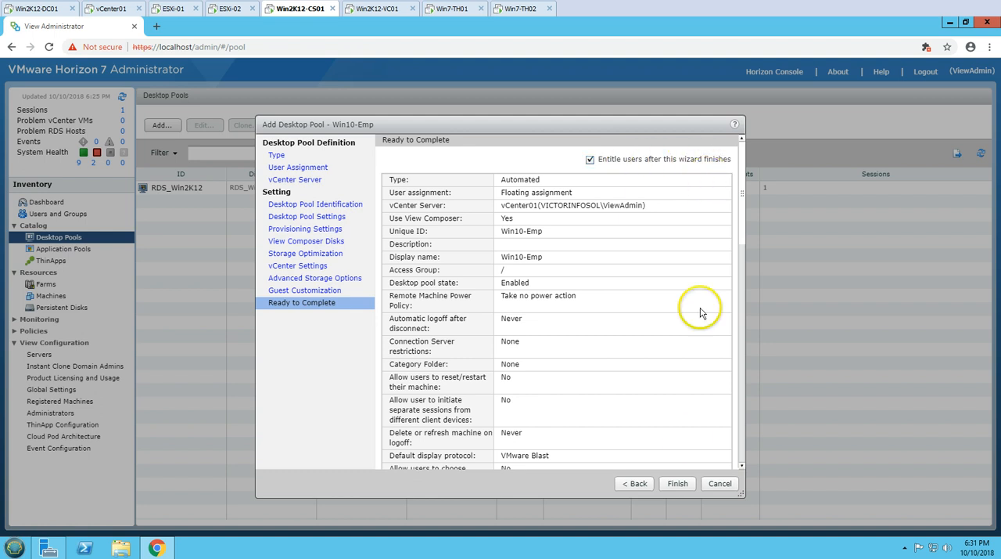
{"action": "left_click", "coordinate": [678, 484]}
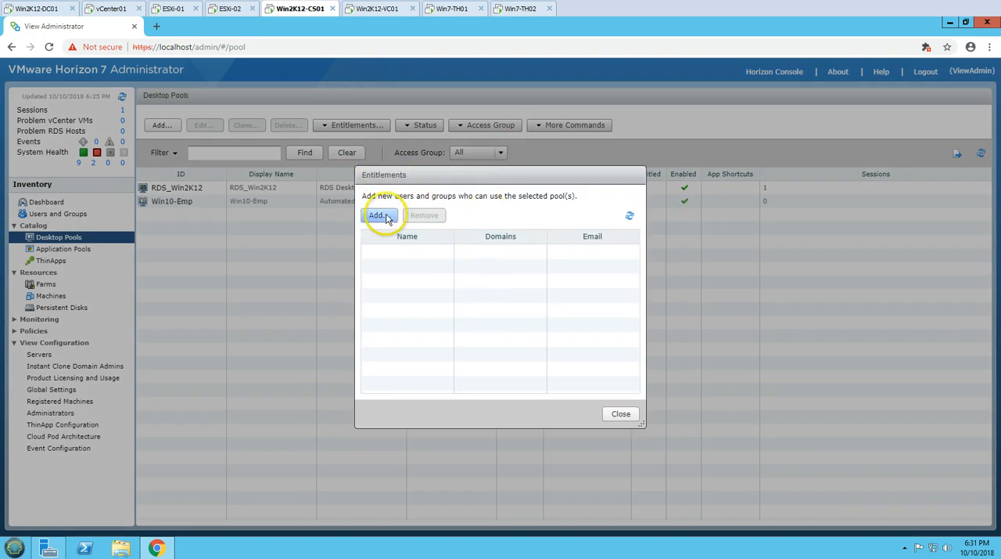
Find the Domain Users group in the directory and entitle it to the Win10-Emp pool
{"action": "left_click", "coordinate": [380, 215]}
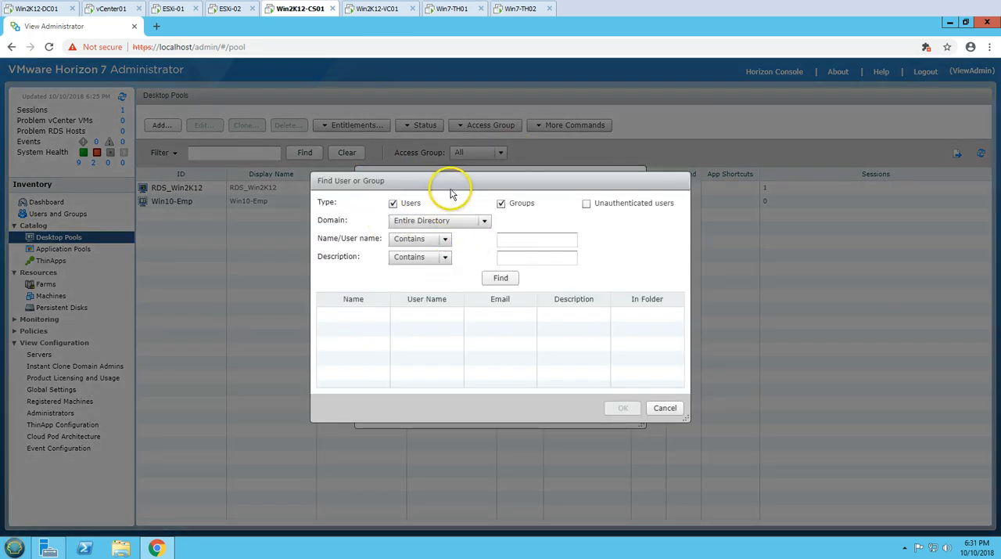
{"action": "left_click_drag", "start_coordinate": [451, 194], "coordinate": [456, 224]}
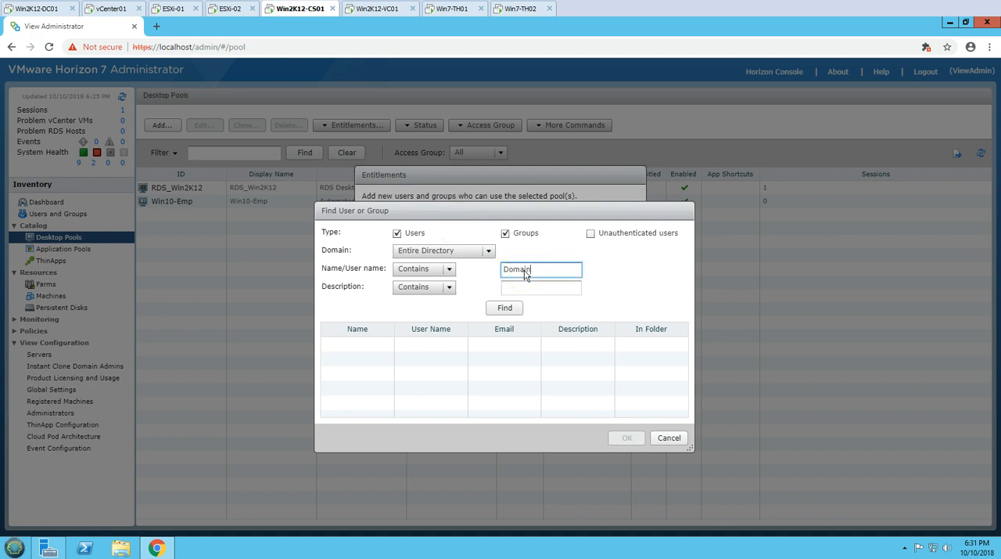
{"action": "key", "text": "Return"}
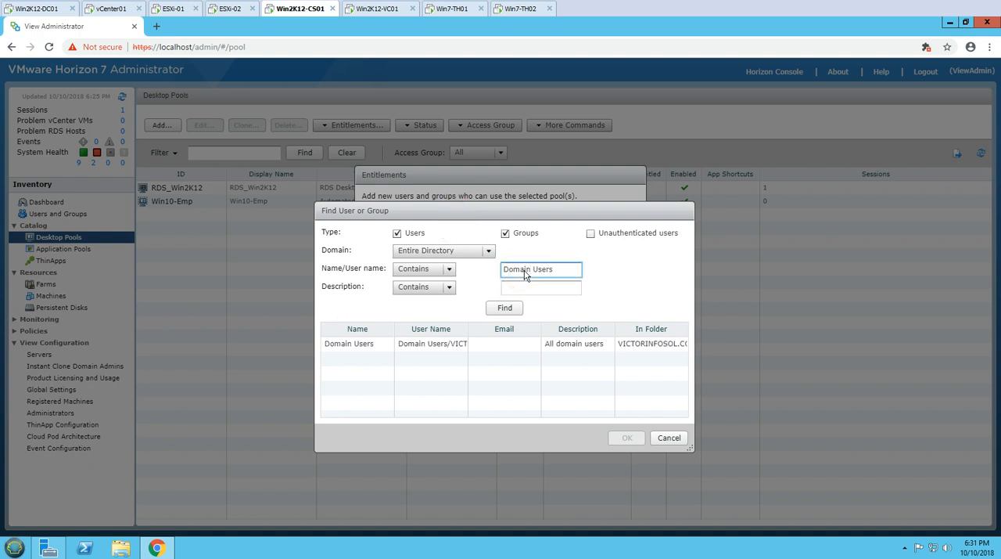
{"action": "left_click", "coordinate": [418, 345]}
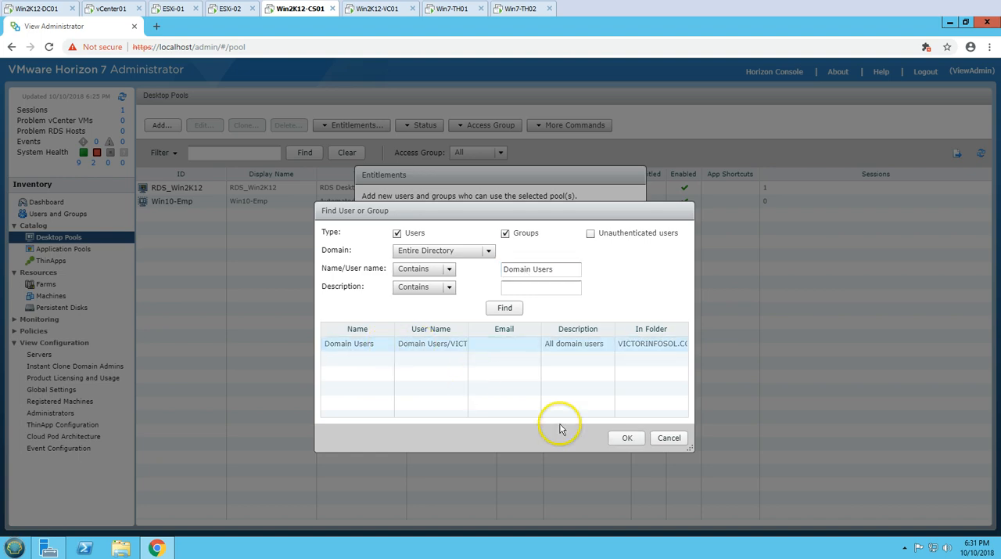
{"action": "left_click", "coordinate": [627, 438]}
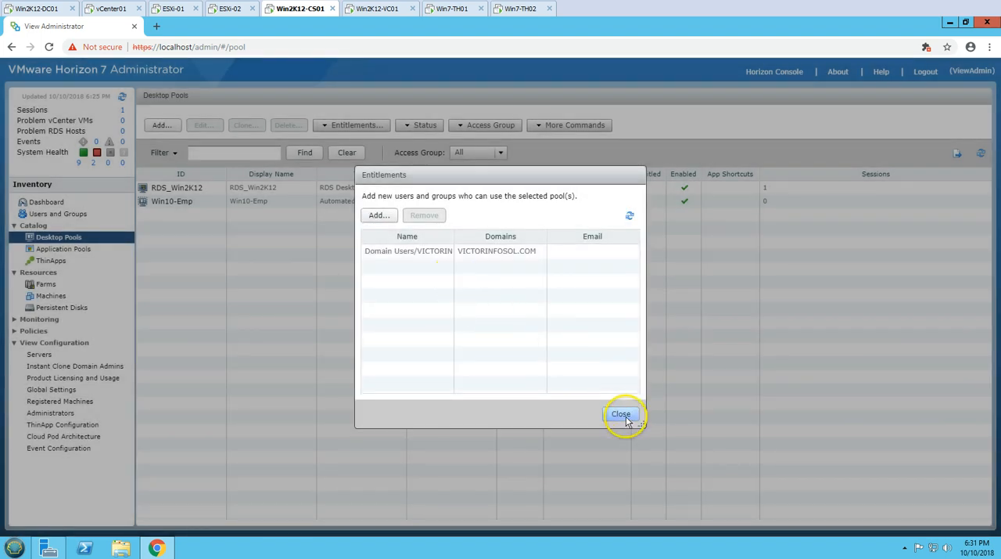
{"action": "left_click", "coordinate": [623, 415]}
Check the new pool's machines in the Horizon inventory and the related recent tasks in vCenter01's vSphere Web Client
{"action": "left_click", "coordinate": [211, 205]}
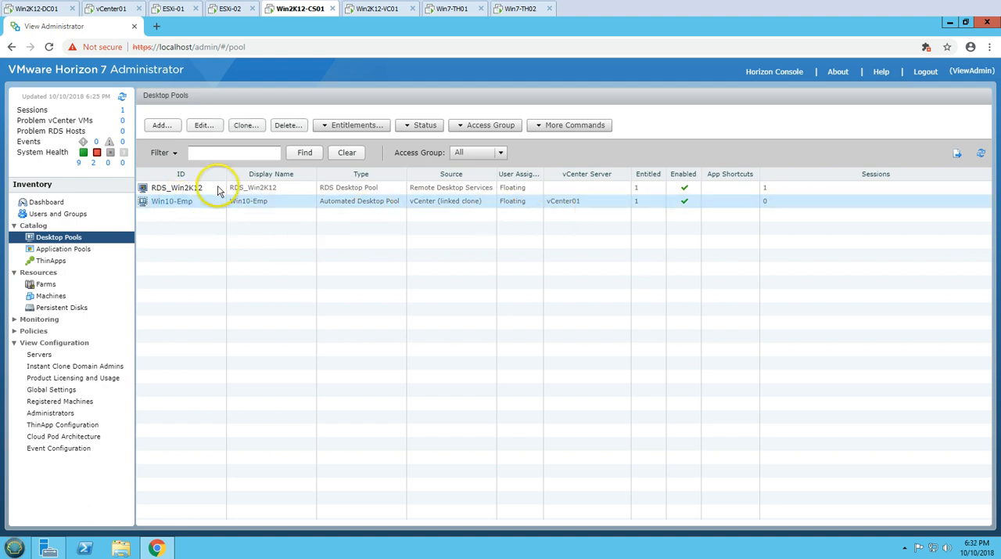
{"action": "left_click", "coordinate": [53, 298]}
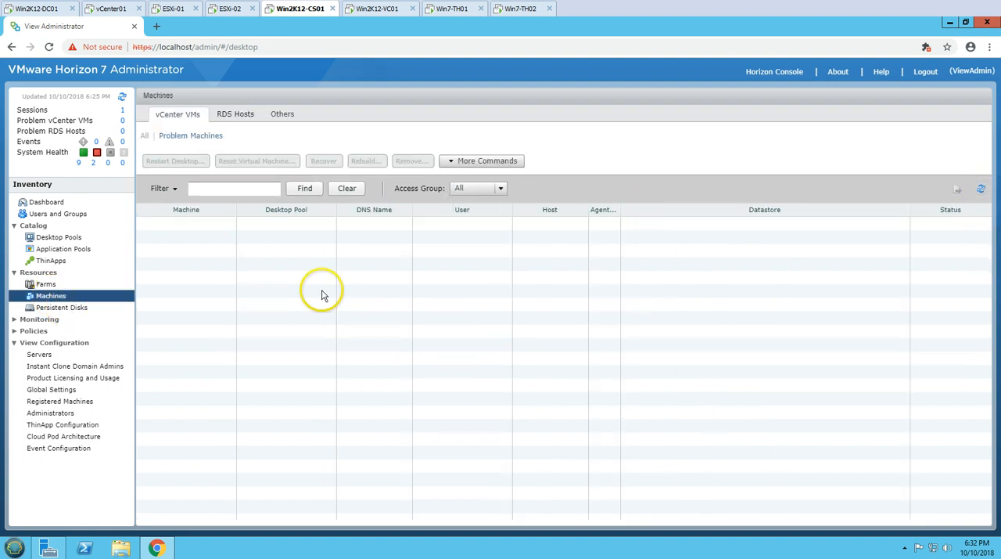
{"action": "left_click", "coordinate": [115, 8]}
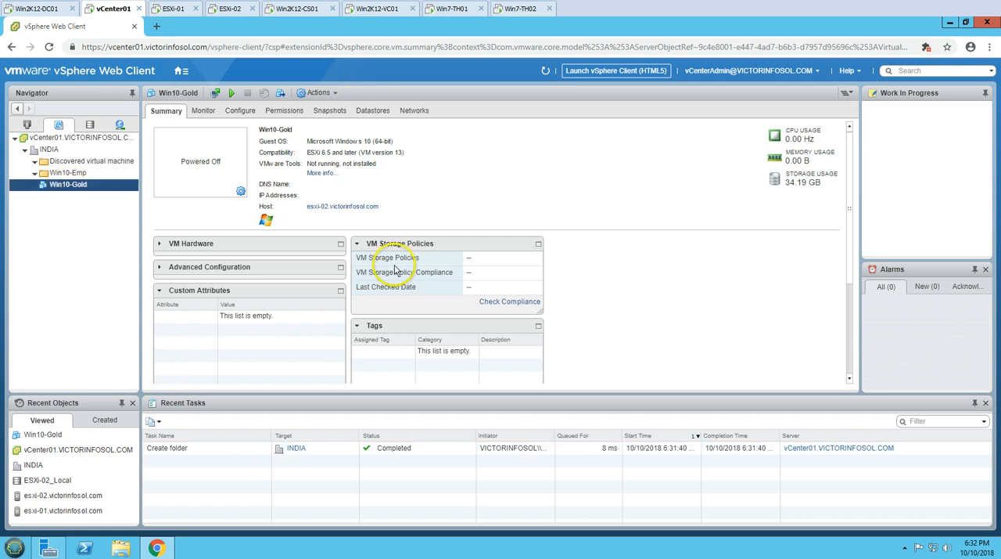
{"action": "left_click", "coordinate": [302, 11]}
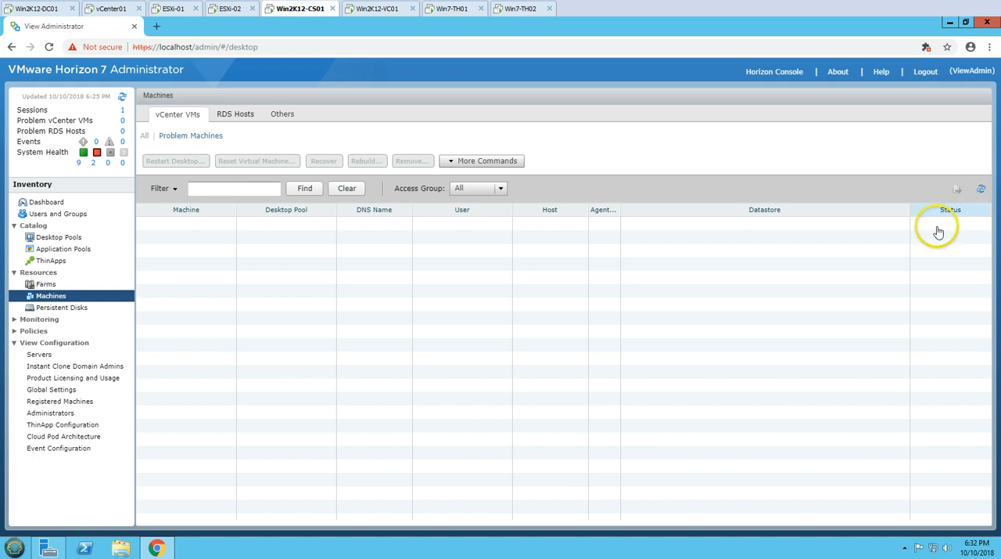
{"action": "left_click", "coordinate": [111, 11]}
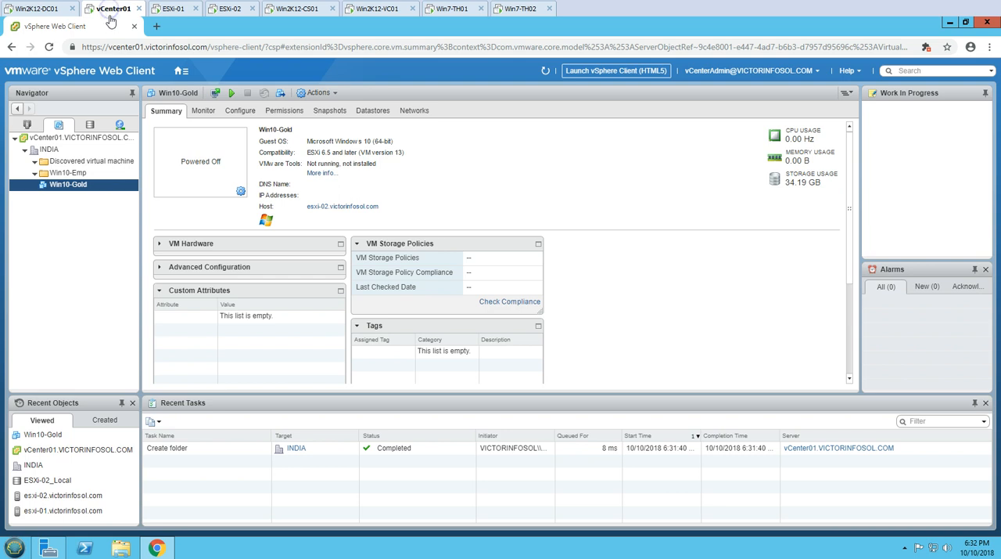
Switch to Active Directory Users and Computers on Win2K12-DC01, open the VDI unit under Workstaions and refresh its computer accounts
{"action": "left_click", "coordinate": [53, 13]}
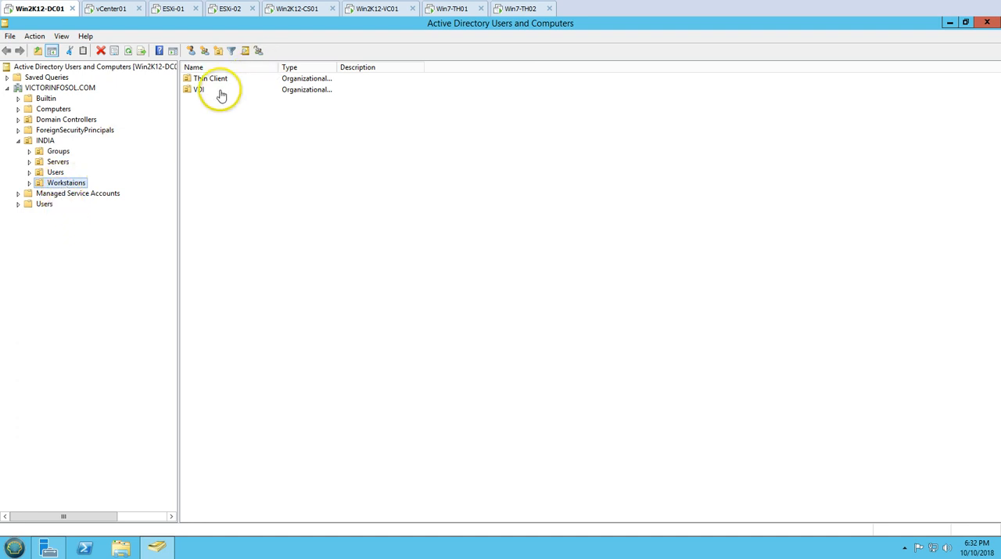
{"action": "double_click", "coordinate": [220, 93]}
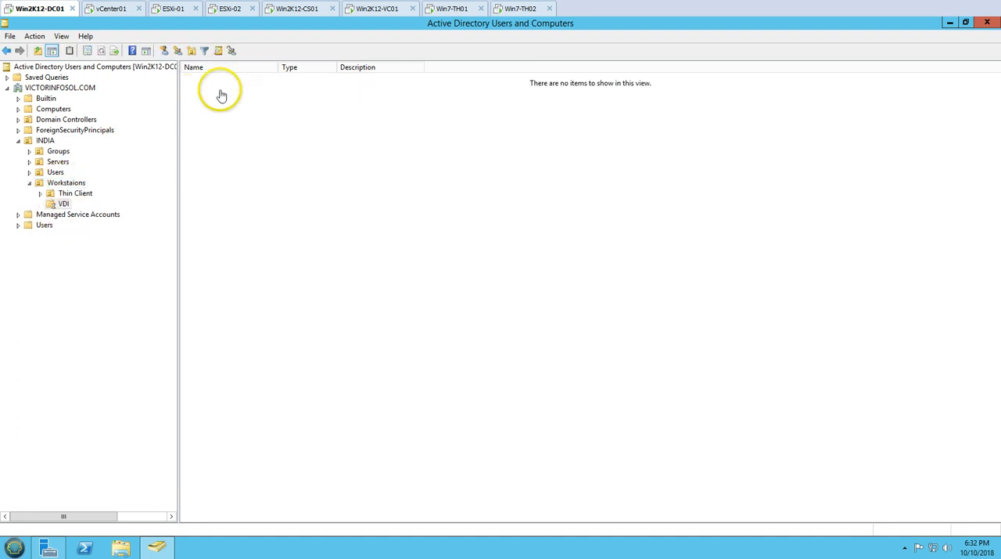
{"action": "right_click", "coordinate": [305, 252]}
{"action": "left_click", "coordinate": [336, 328]}
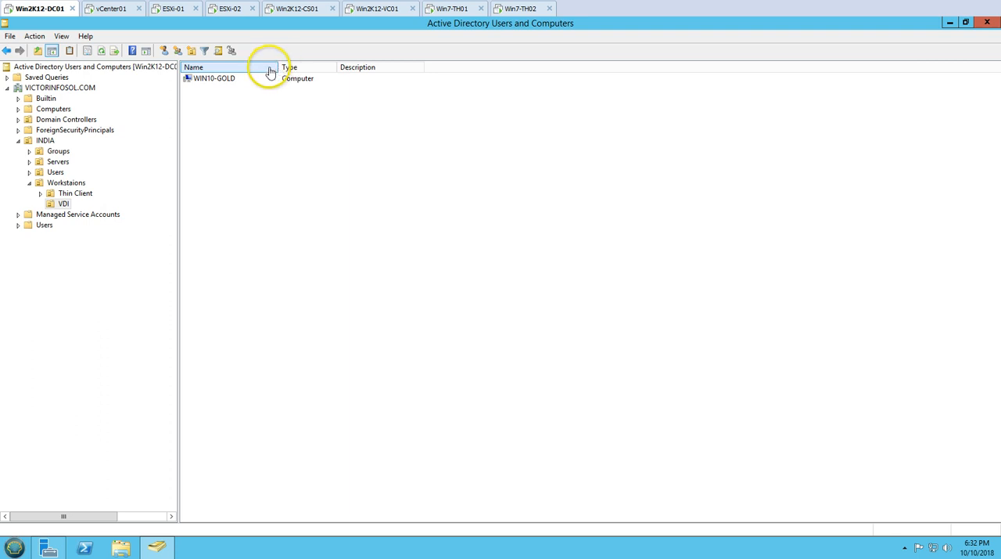
{"action": "left_click_drag", "start_coordinate": [277, 68], "coordinate": [253, 69]}
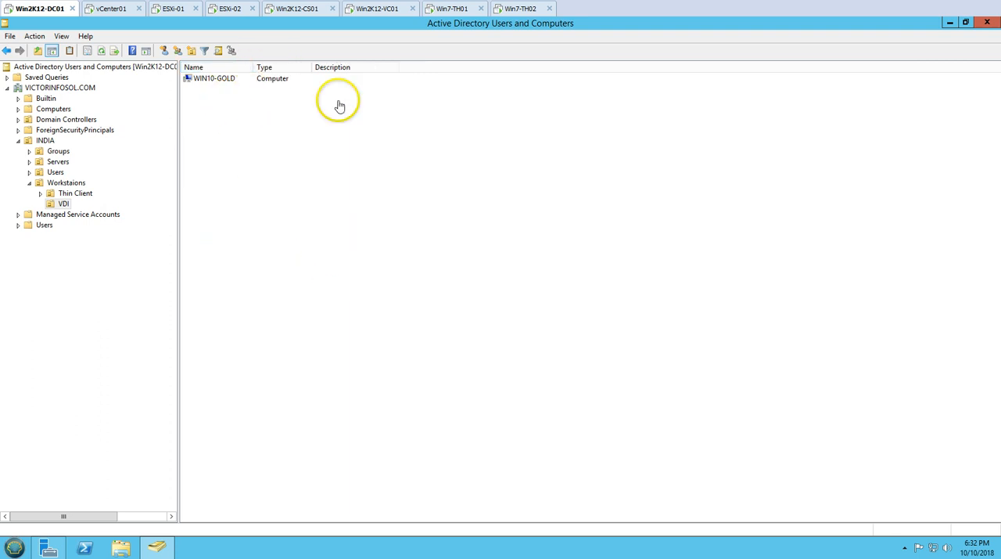
Check the Win10-Emp machines' status on Win2K12-CS01, and the clone task and Win10-Emp folder on vCenter01
{"action": "left_click", "coordinate": [294, 14]}
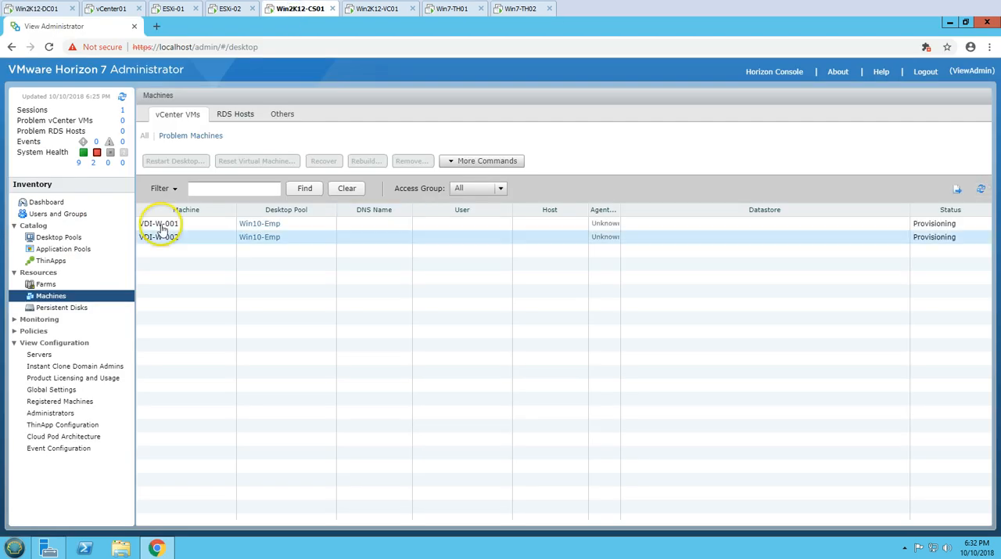
{"action": "left_click", "coordinate": [315, 227]}
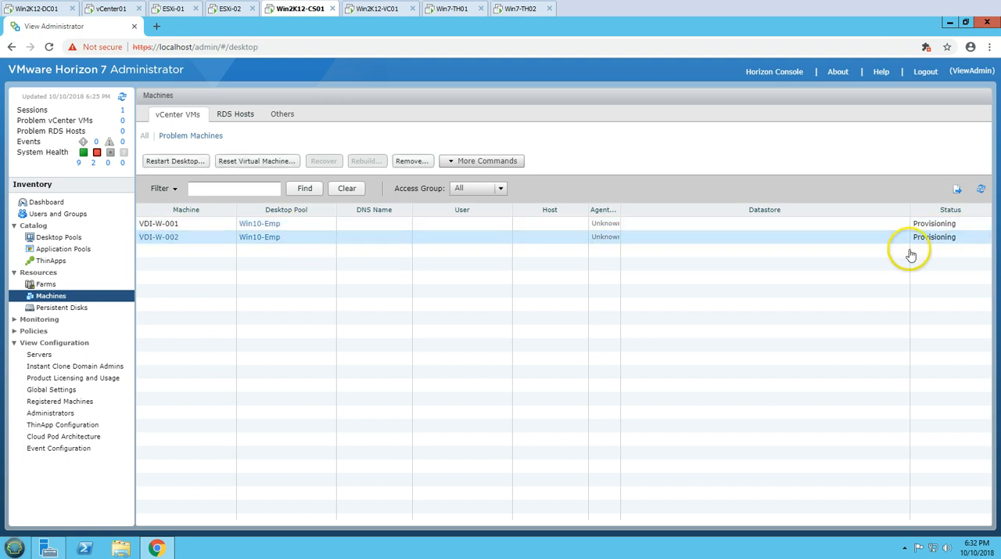
{"action": "left_click", "coordinate": [958, 236]}
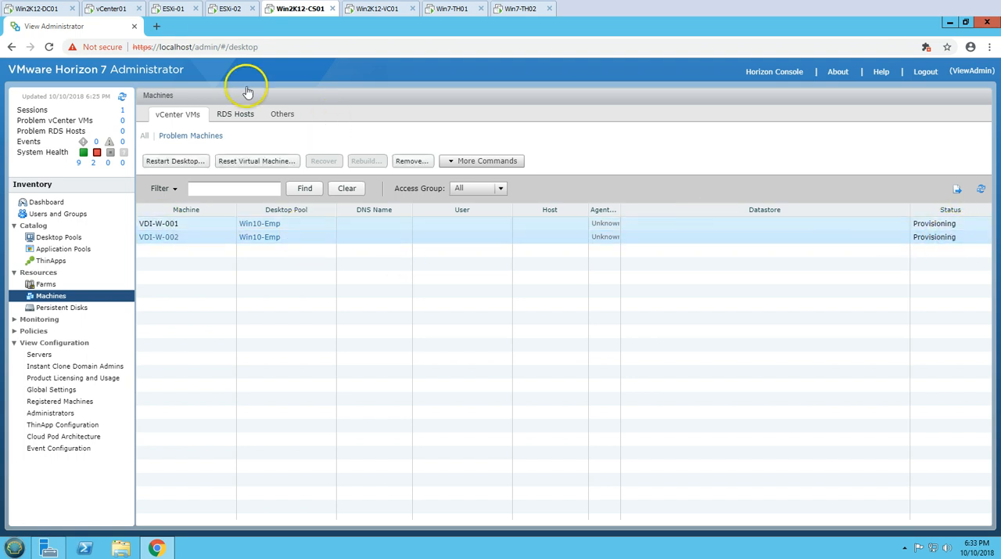
{"action": "left_click", "coordinate": [121, 8]}
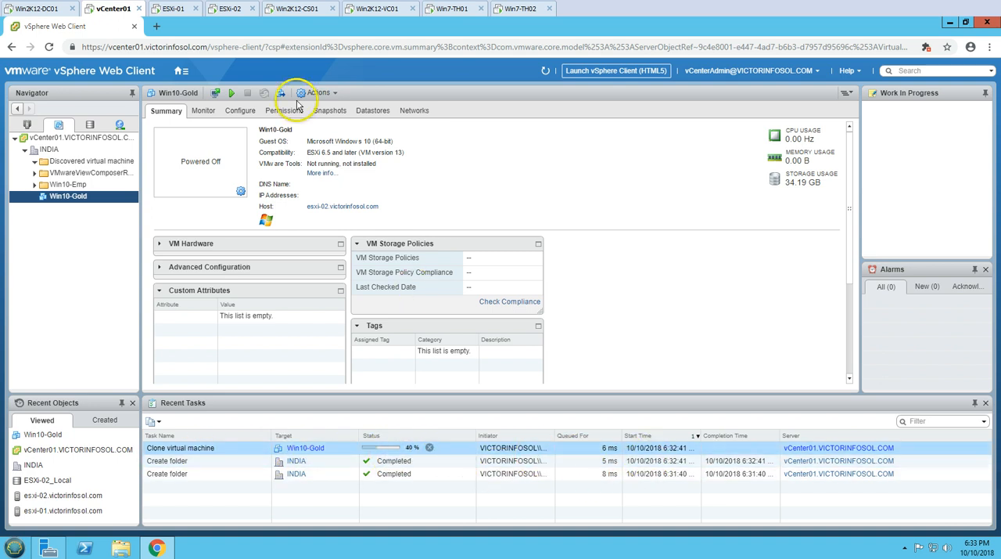
{"action": "left_click", "coordinate": [34, 186]}
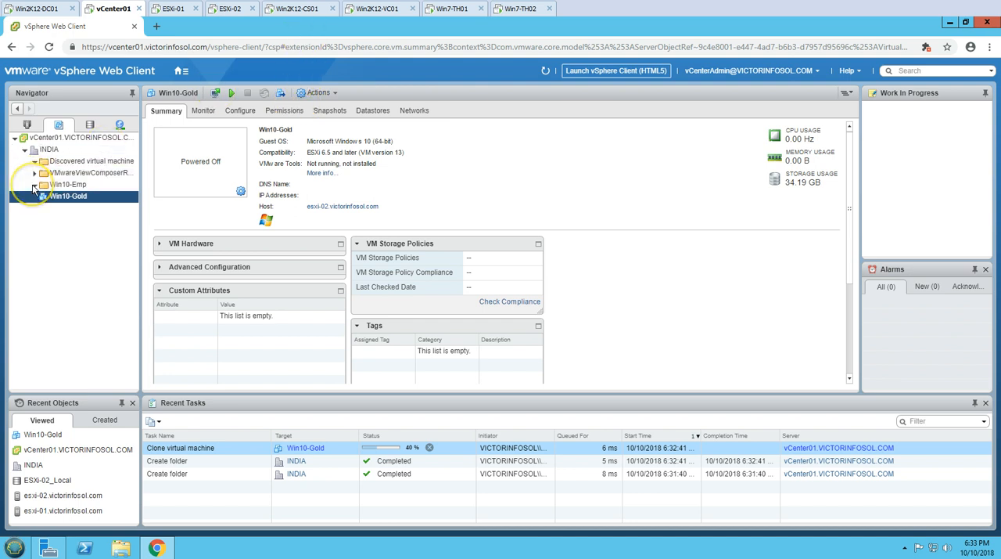
Return to Horizon Administrator on Win2K12-CS01 and open the entitlements of users and groups
{"action": "left_click", "coordinate": [299, 9]}
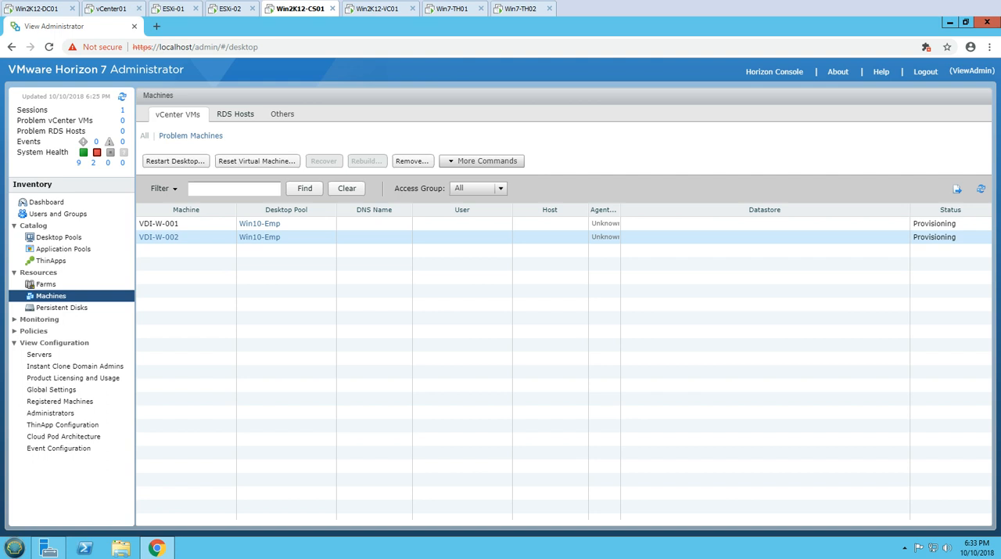
{"action": "left_click", "coordinate": [59, 236]}
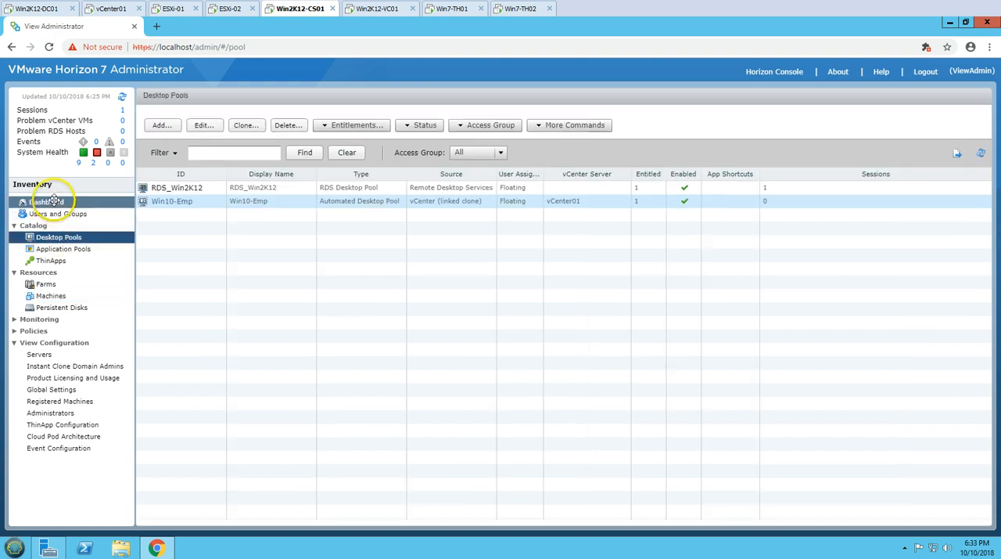
{"action": "left_click", "coordinate": [49, 202]}
{"action": "left_click", "coordinate": [53, 211]}
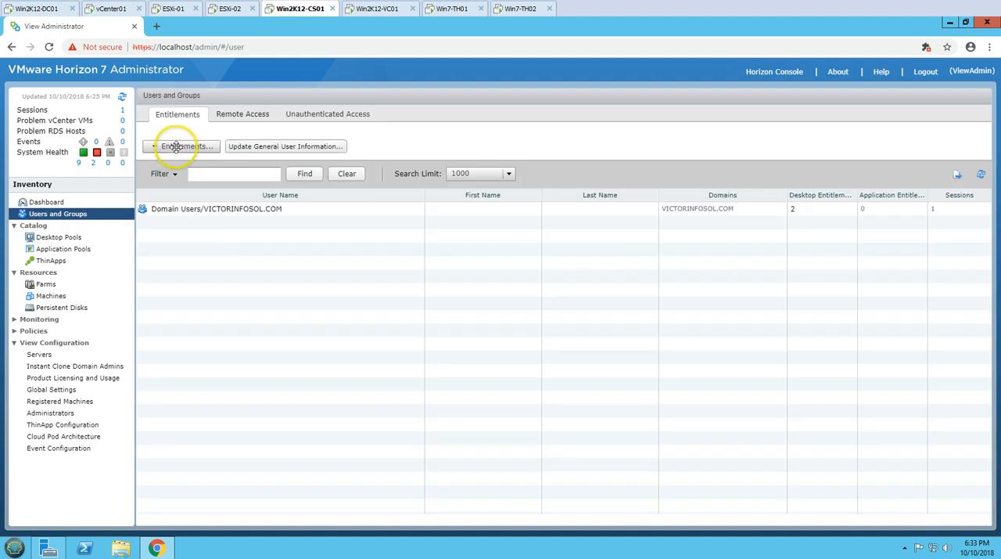
Add a desktop entitlement that gives the Domain Users group access to the Win10-Emp pool
{"action": "left_click", "coordinate": [176, 147]}
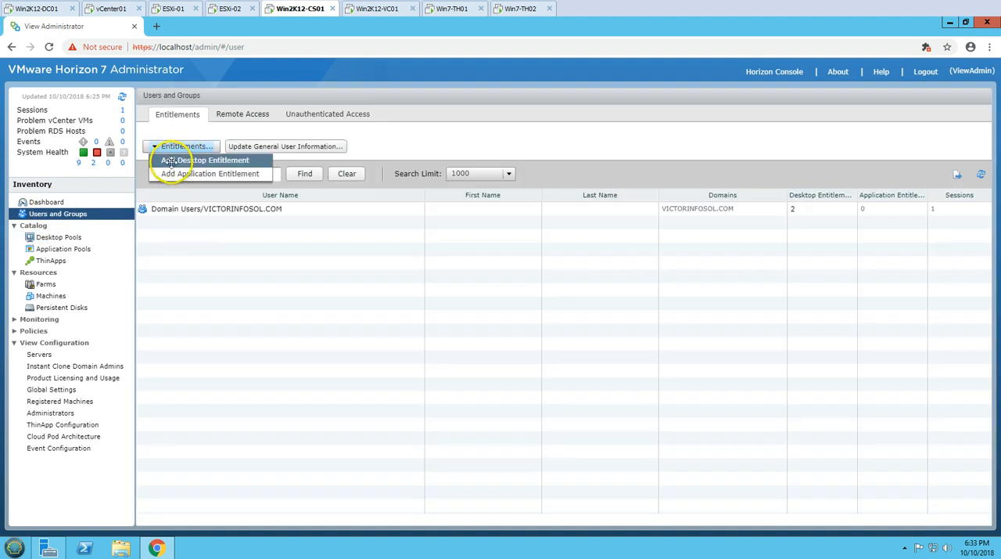
{"action": "left_click", "coordinate": [170, 160]}
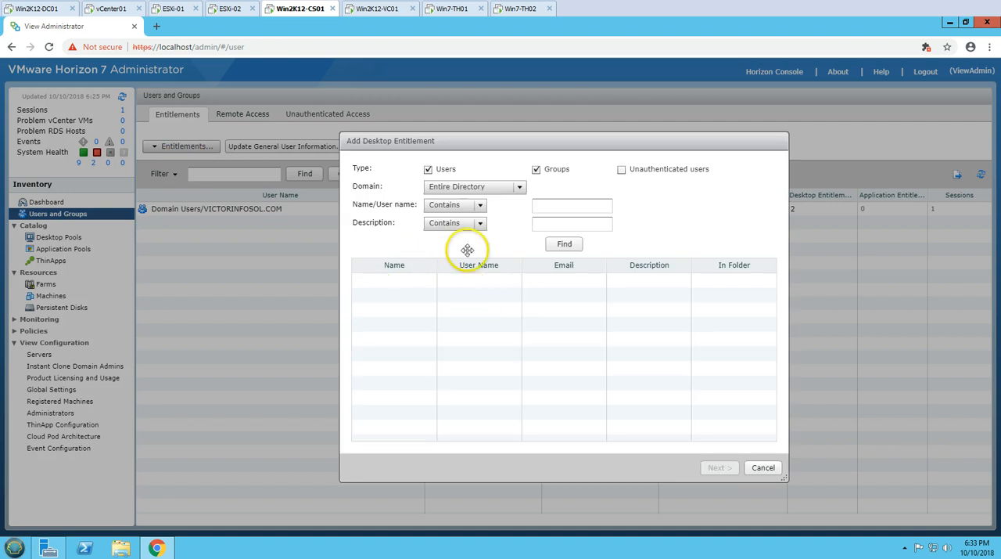
{"action": "left_click", "coordinate": [553, 204]}
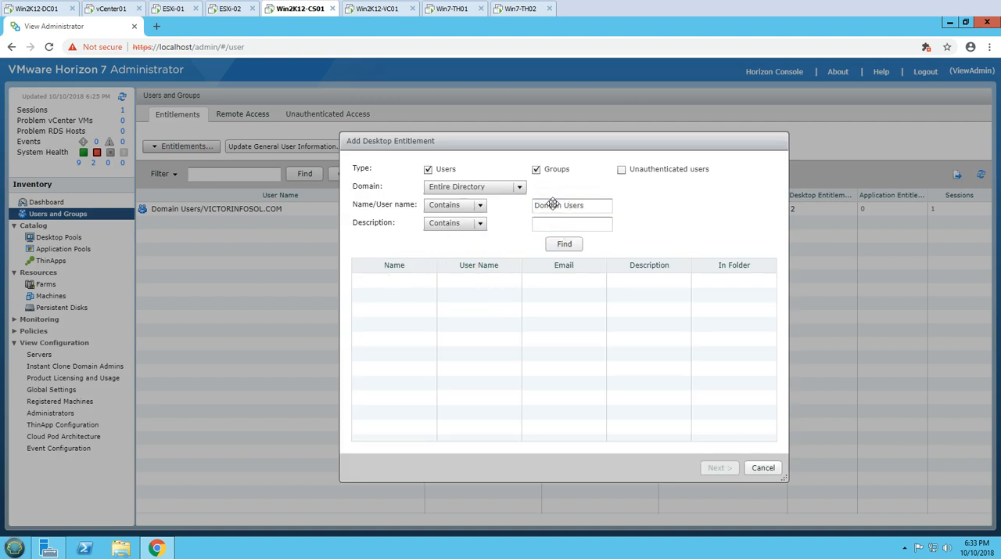
{"action": "type", "text": "Domain Users"}
{"action": "key", "text": "Return"}
{"action": "left_click", "coordinate": [421, 280]}
{"action": "left_click", "coordinate": [717, 467]}
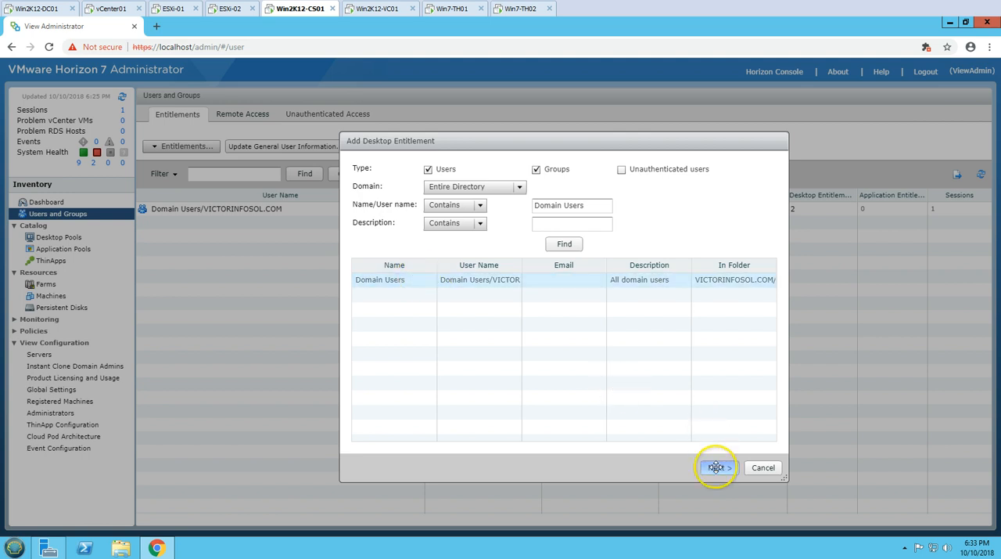
{"action": "left_click", "coordinate": [381, 234]}
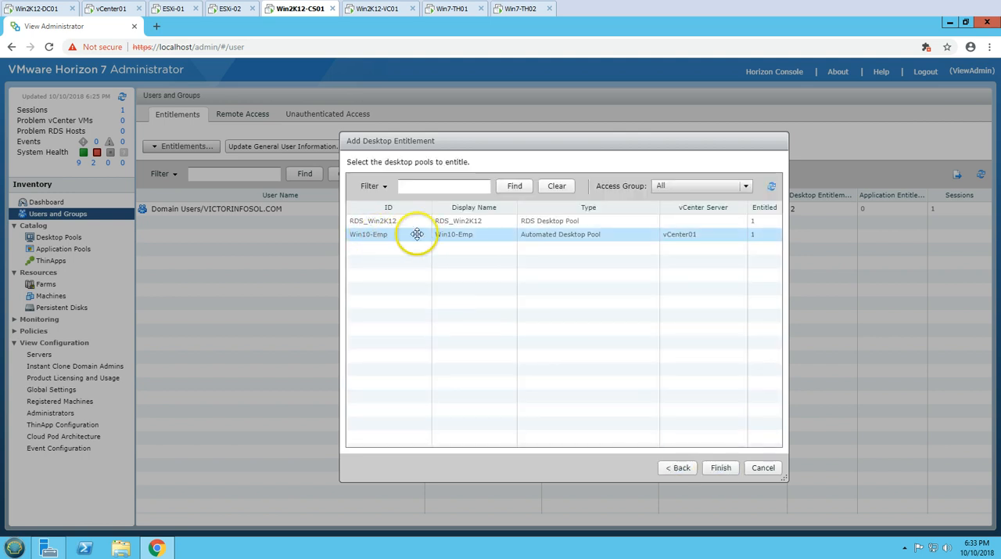
{"action": "left_click", "coordinate": [722, 467]}
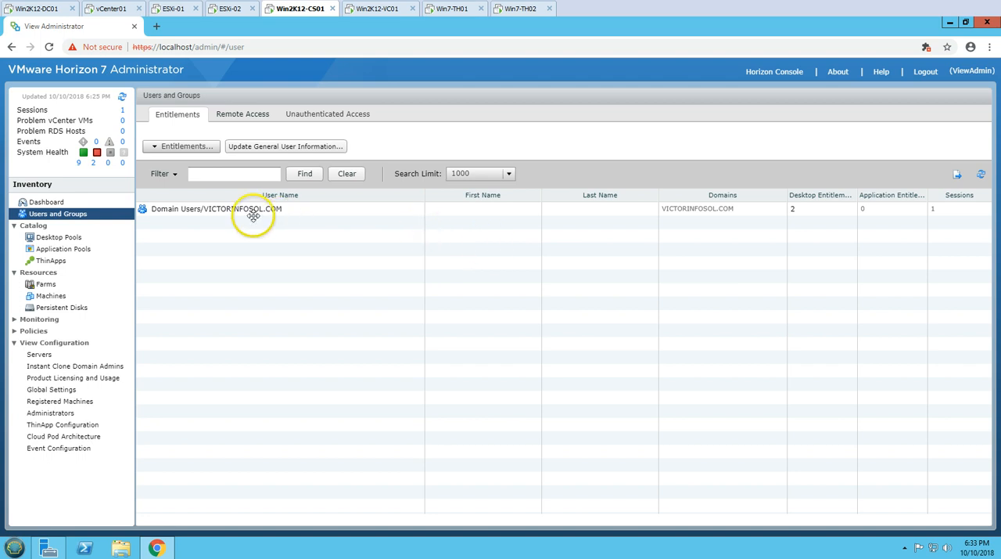
{"action": "left_click", "coordinate": [269, 210]}
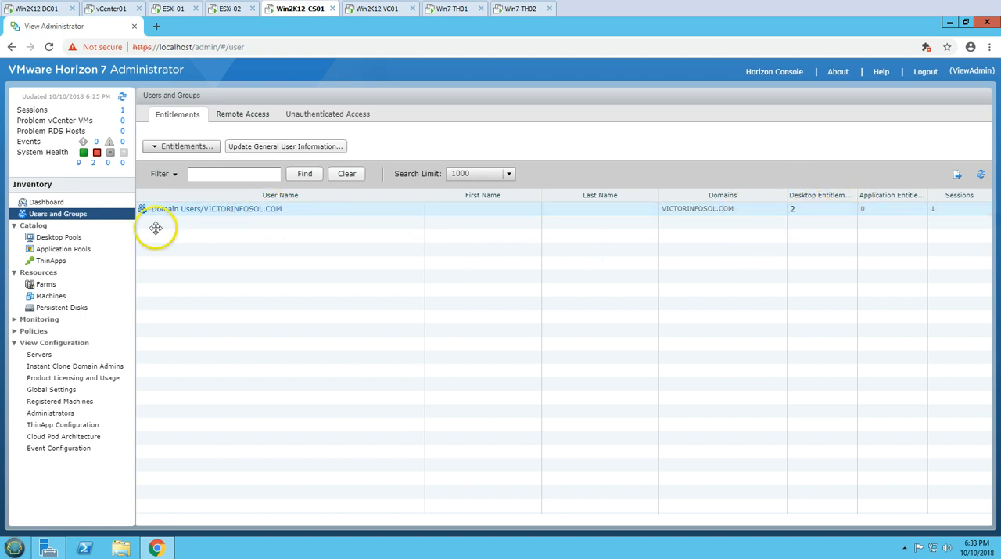
Check the Win10-Emp machines in the Horizon inventory and the Preparing category of the dashboard's vCenter VM status
{"action": "left_click", "coordinate": [69, 237]}
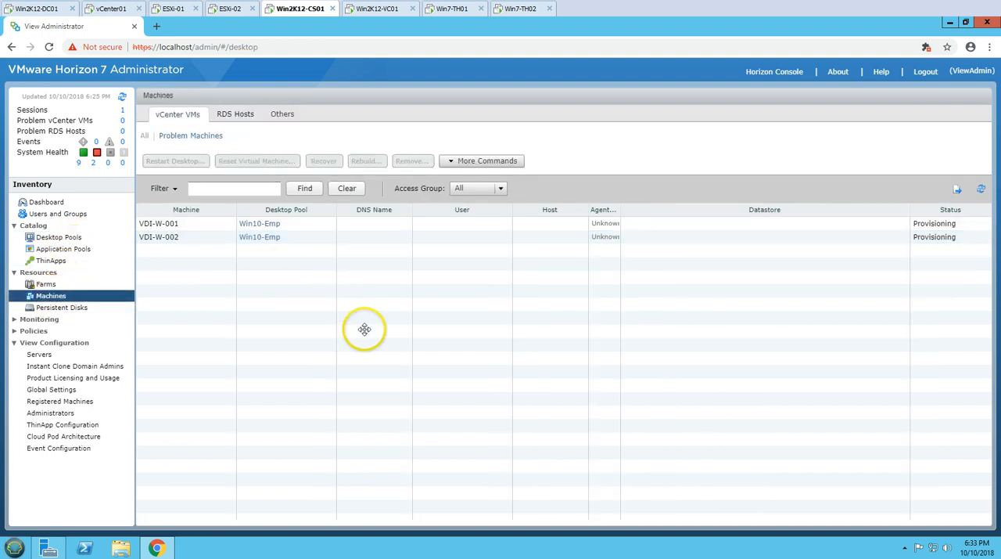
{"action": "left_click", "coordinate": [48, 201]}
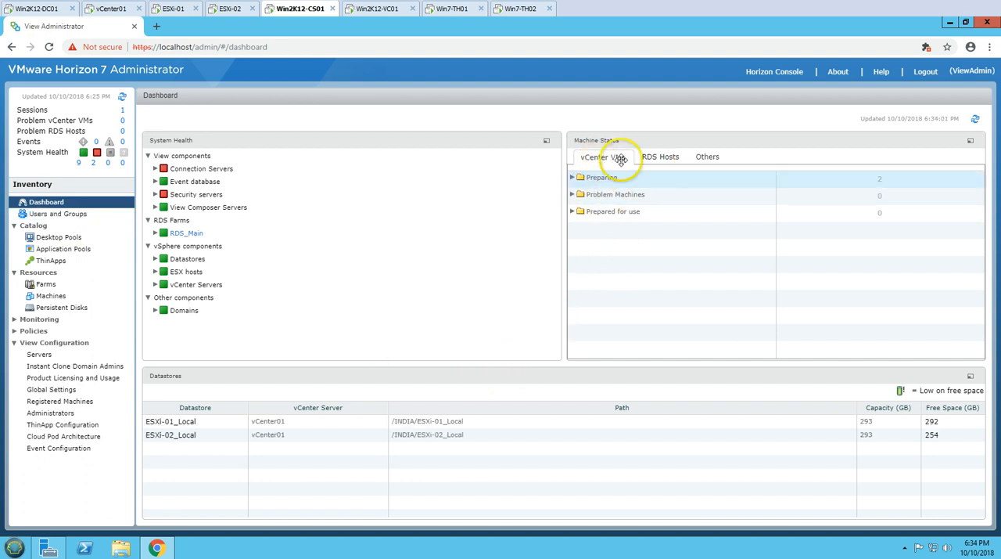
{"action": "left_click", "coordinate": [574, 178]}
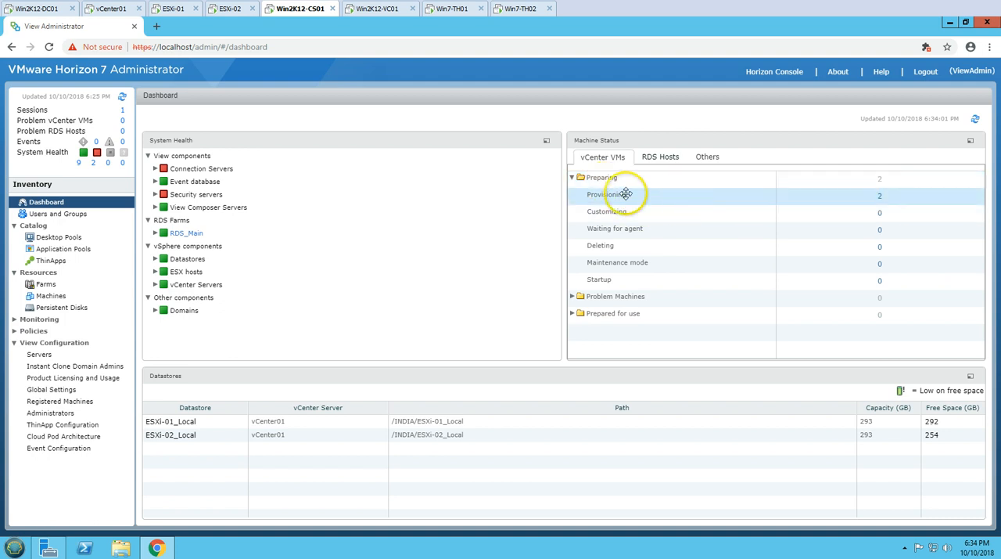
{"action": "left_click", "coordinate": [572, 178]}
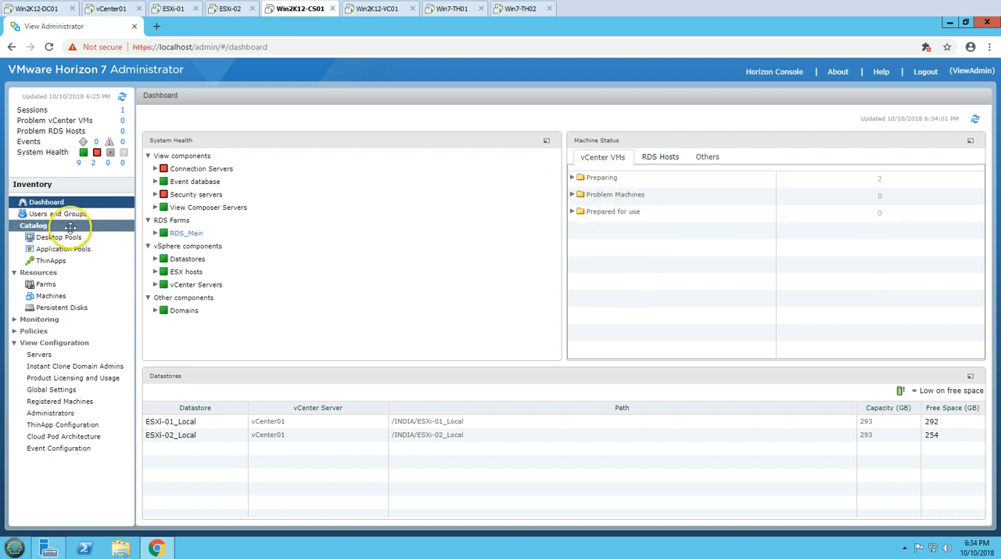
Switch to Win7-TH01, close the System window, connect VMware Horizon Client to Win2K12-CS01 despite the certificate warning, and select the Win10-Emp desktop
{"action": "left_click", "coordinate": [462, 9]}
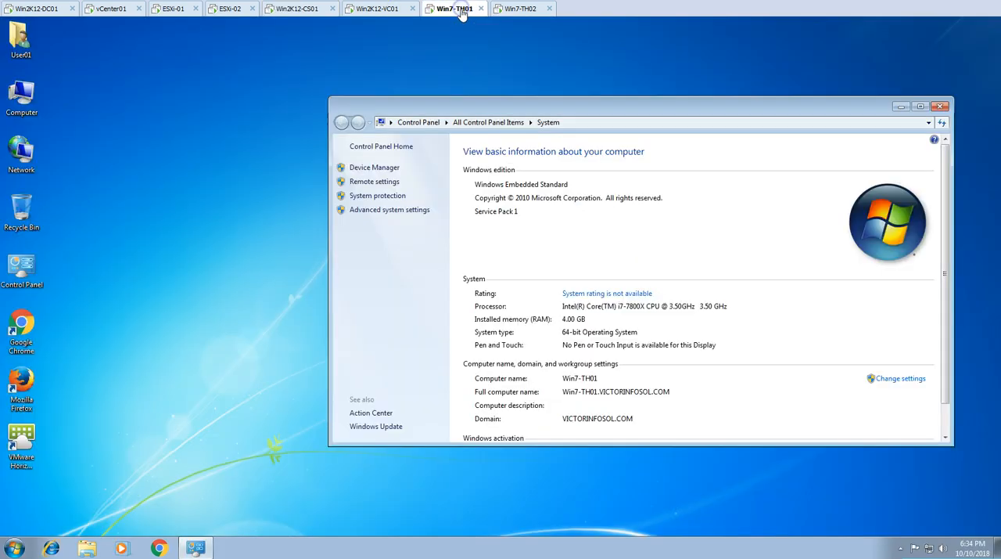
{"action": "left_click", "coordinate": [940, 106]}
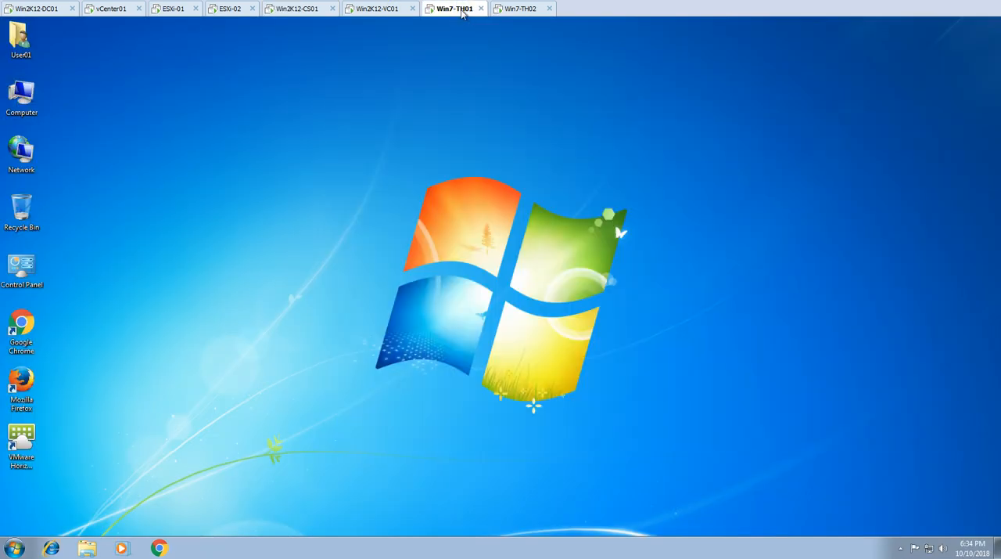
{"action": "double_click", "coordinate": [21, 444]}
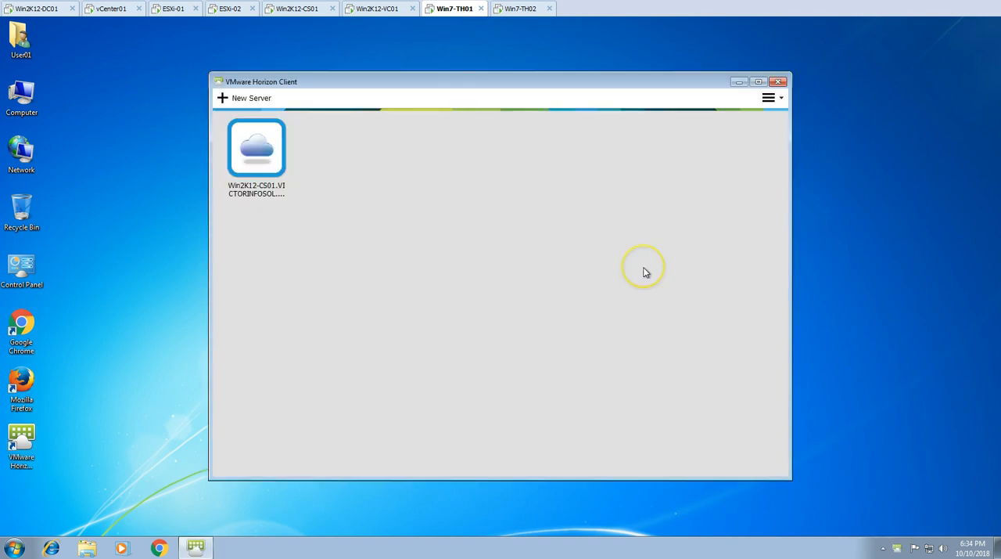
{"action": "double_click", "coordinate": [256, 157]}
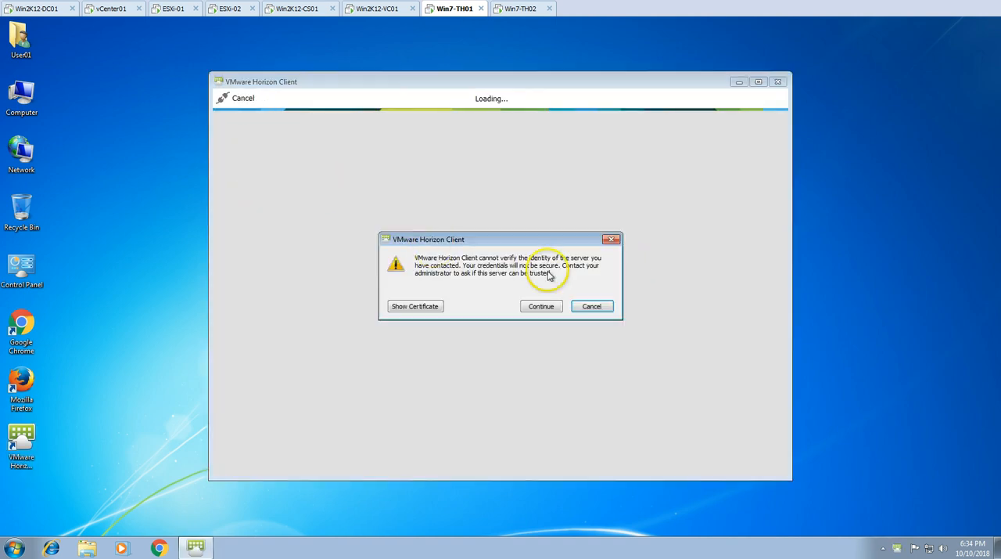
{"action": "left_click", "coordinate": [541, 306]}
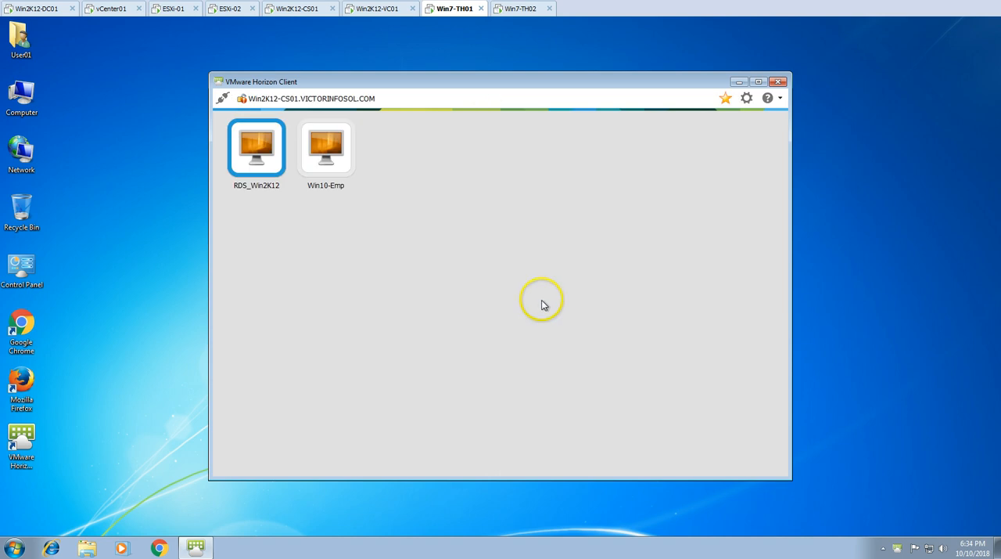
{"action": "left_click", "coordinate": [326, 148]}
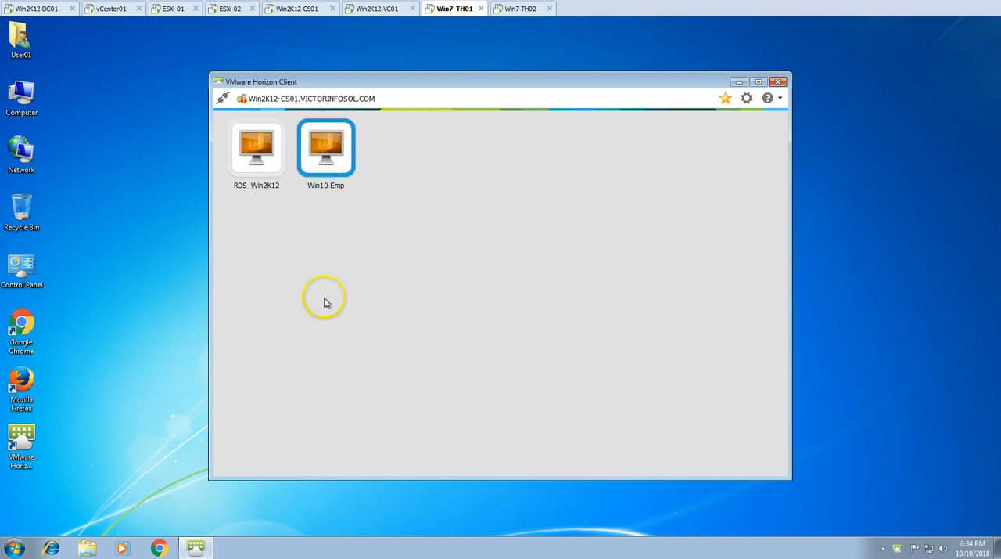
Check the Win10-Gold clone task on vCenter01, and the desktop pools and machine status on Win2K12-CS01
{"action": "left_click", "coordinate": [109, 9]}
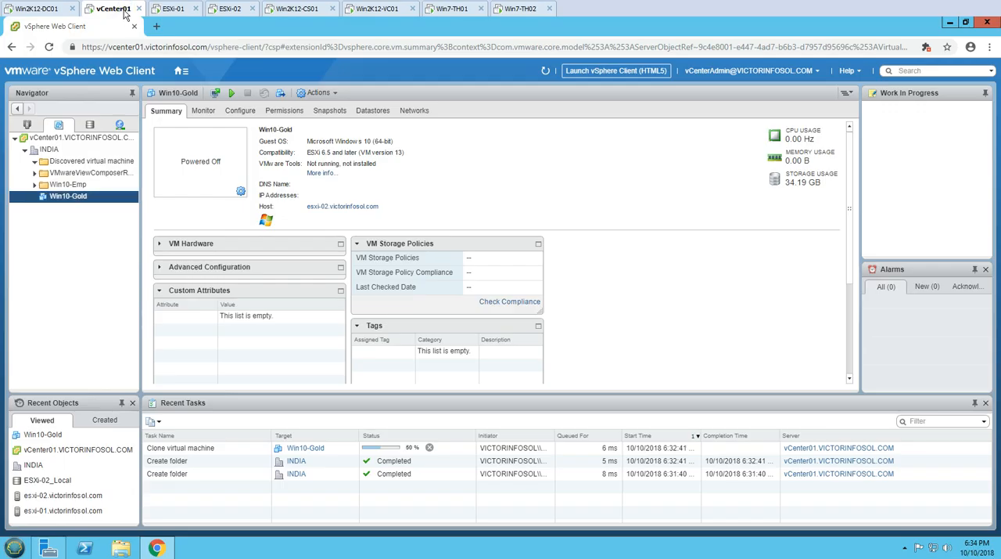
{"action": "left_click", "coordinate": [300, 10]}
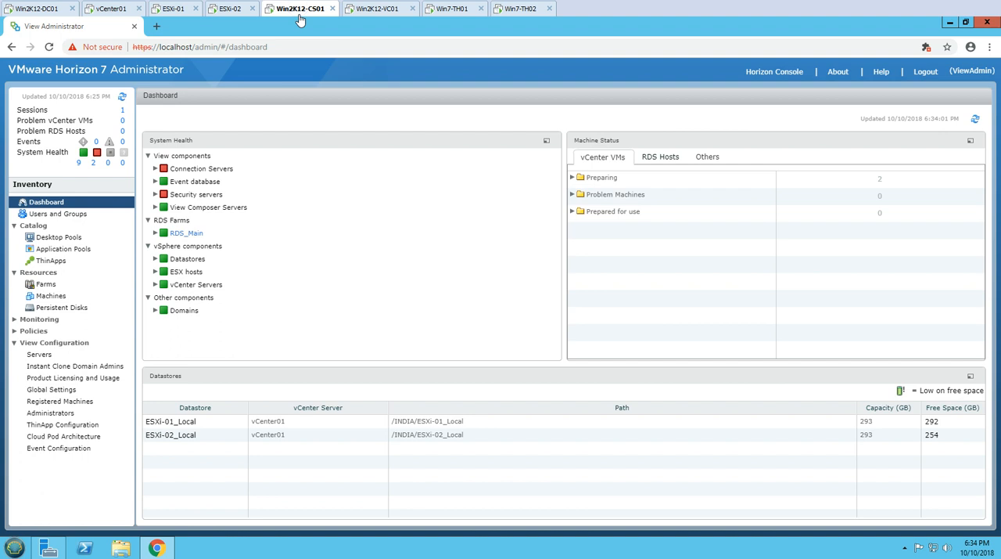
{"action": "left_click", "coordinate": [58, 237]}
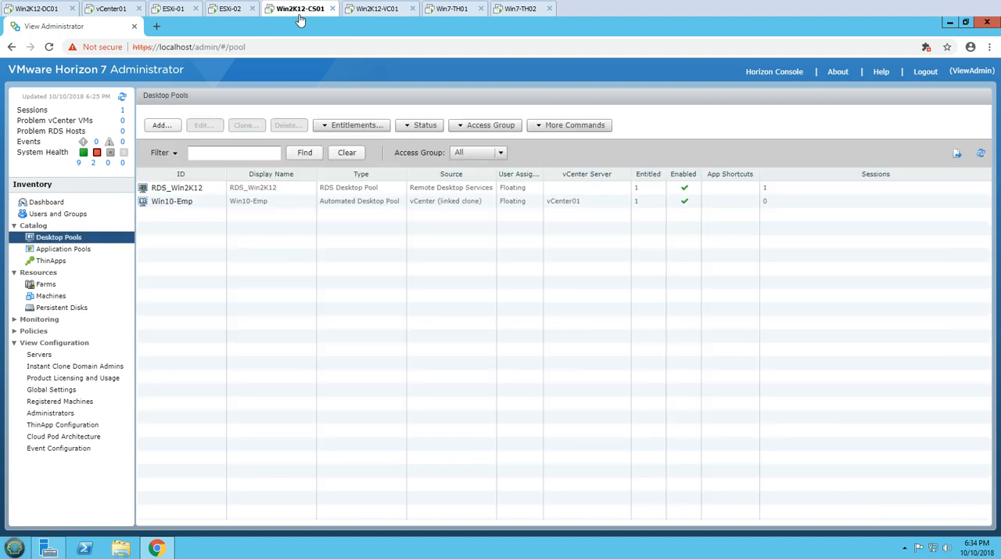
{"action": "left_click", "coordinate": [51, 296]}
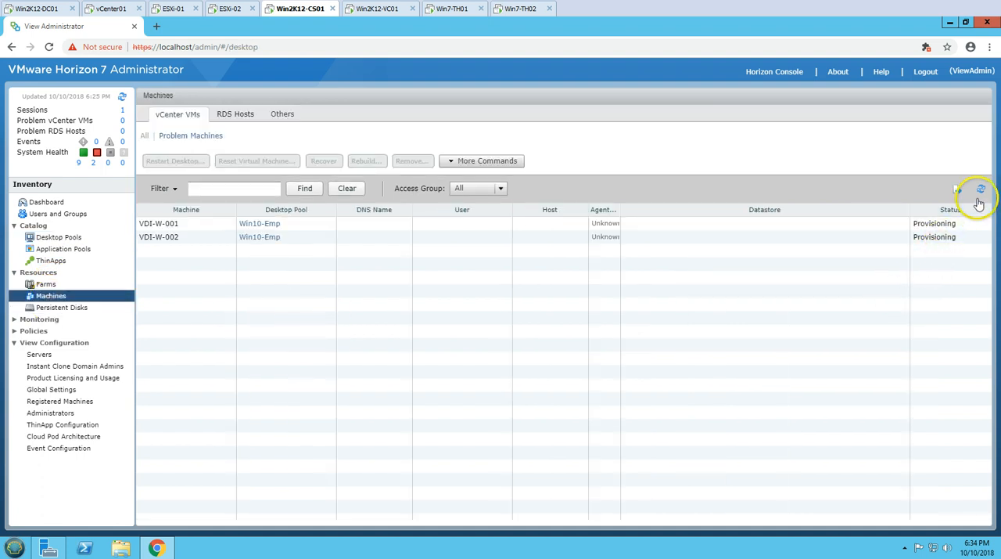
{"action": "left_click", "coordinate": [674, 227]}
{"action": "left_click", "coordinate": [666, 239]}
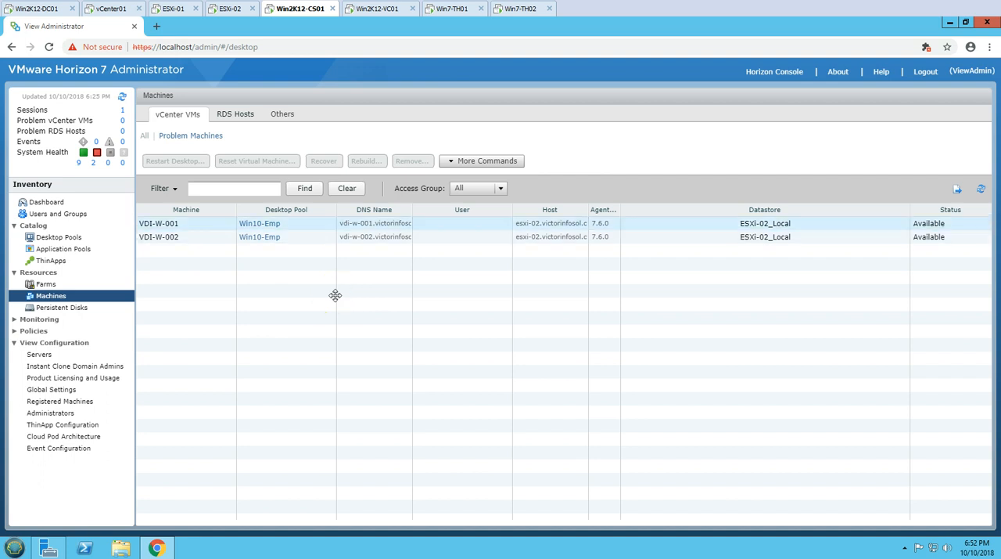
Widen the agent version column, refresh the Win10-Emp machine list, and examine the Prepared for use machines on the dashboard
{"action": "left_click", "coordinate": [302, 227]}
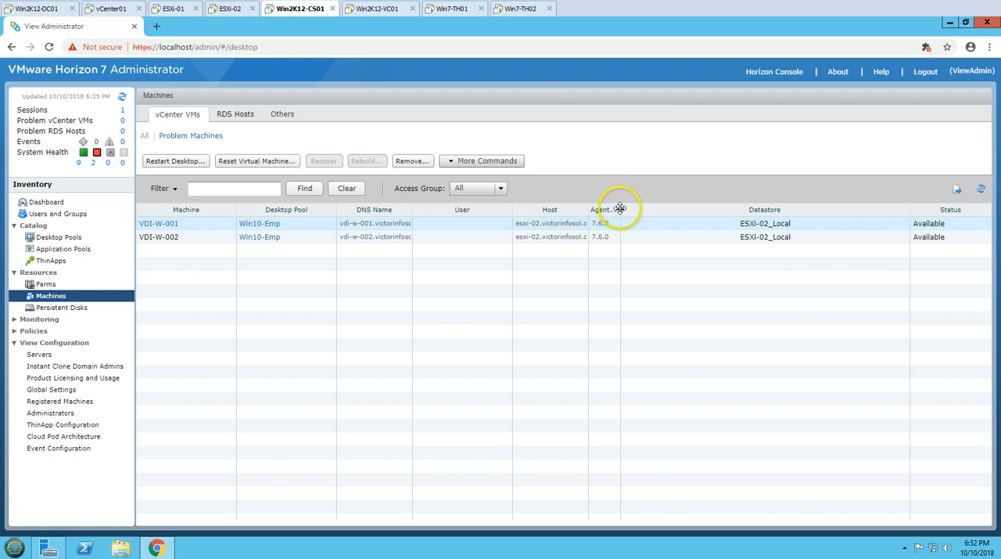
{"action": "left_click_drag", "start_coordinate": [621, 208], "coordinate": [633, 210]}
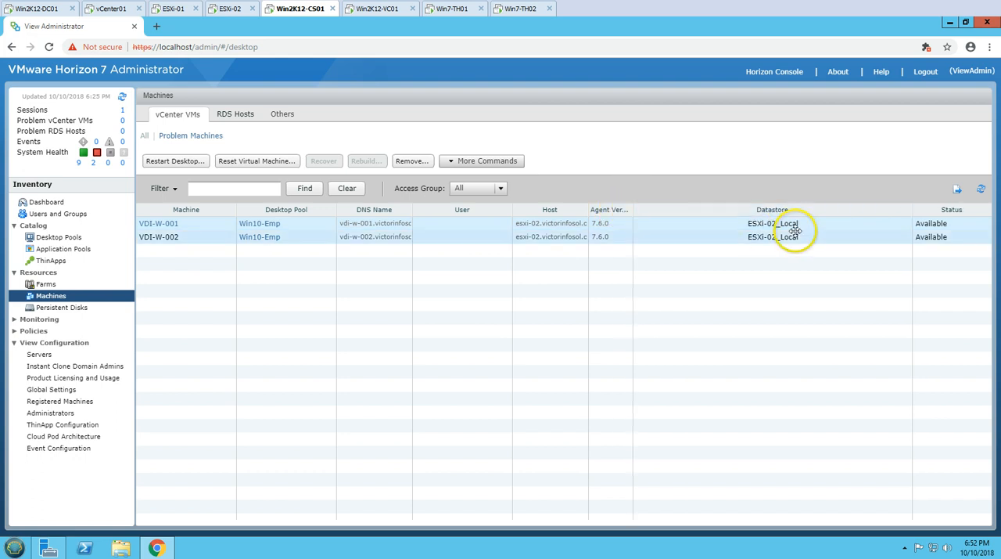
{"action": "left_click", "coordinate": [982, 191]}
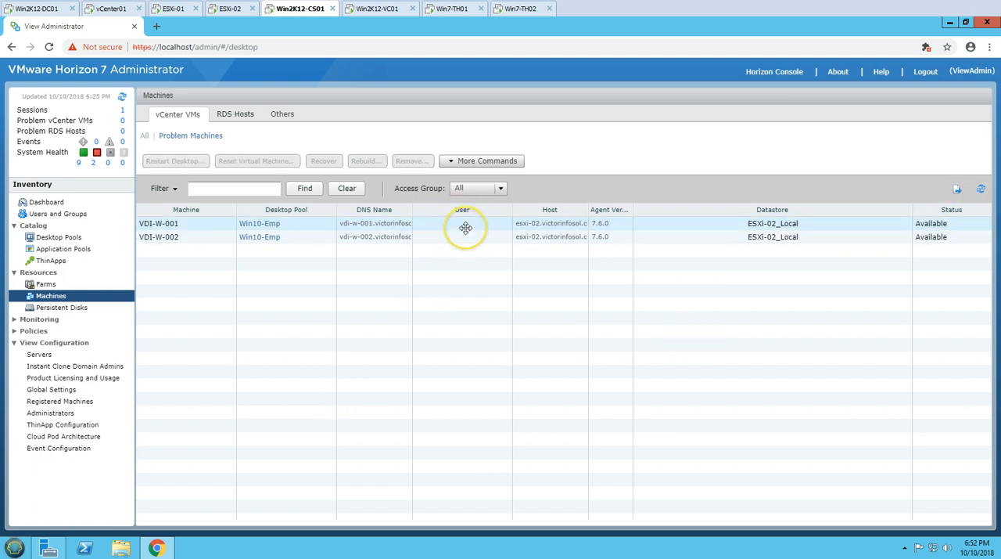
{"action": "left_click", "coordinate": [62, 202]}
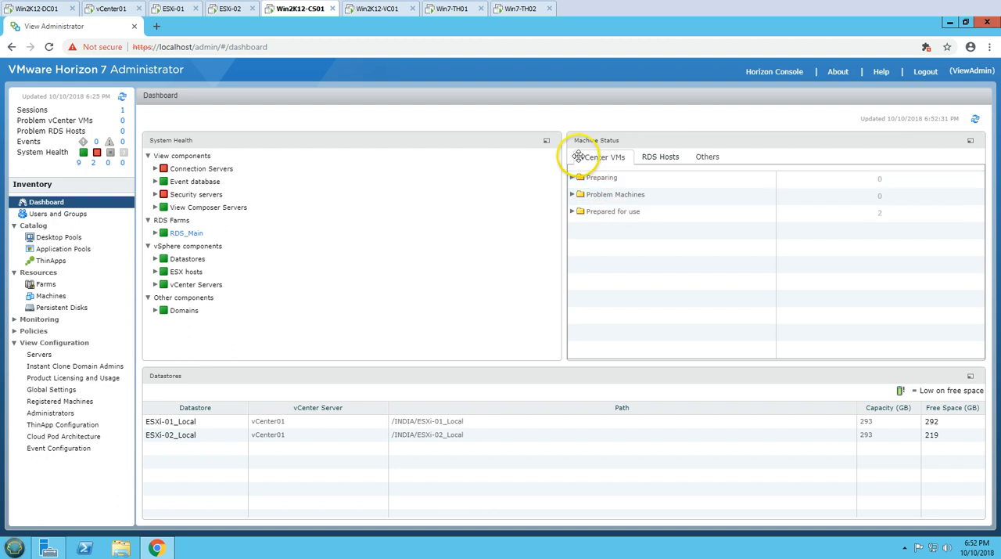
{"action": "left_click", "coordinate": [624, 213]}
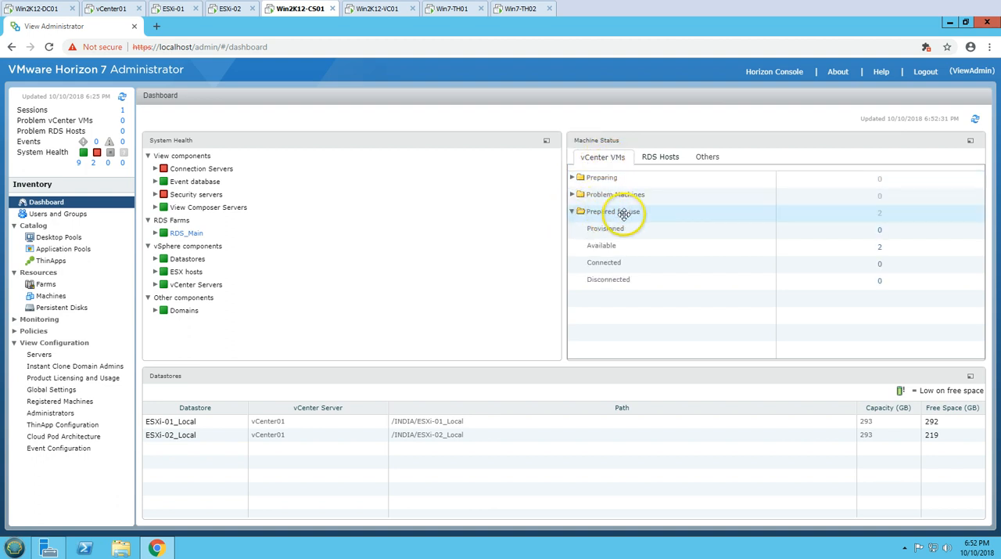
{"action": "left_click", "coordinate": [623, 247]}
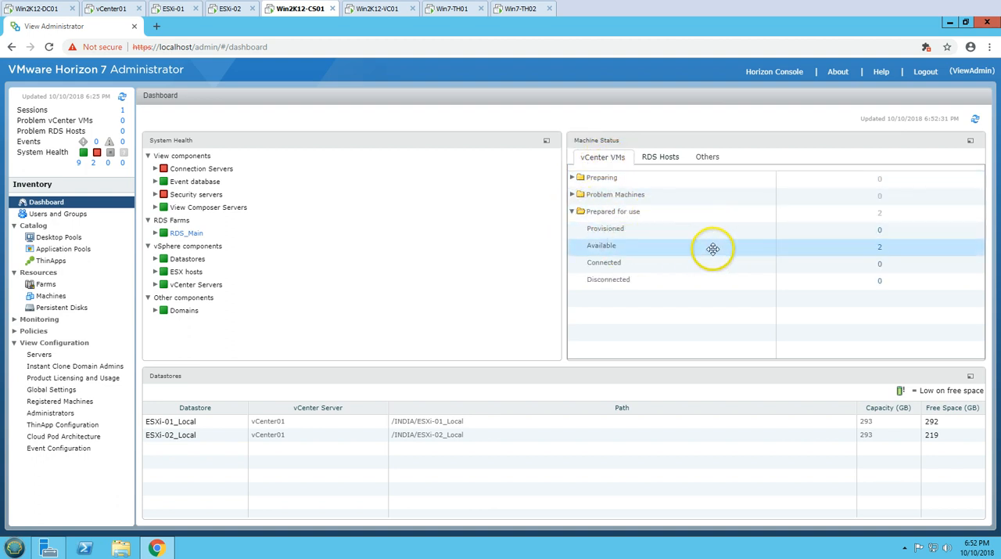
Switch to Win7-TH01 and launch the selected Win10-Emp desktop in Horizon Client
{"action": "left_click", "coordinate": [462, 9]}
{"action": "key", "text": "Return"}
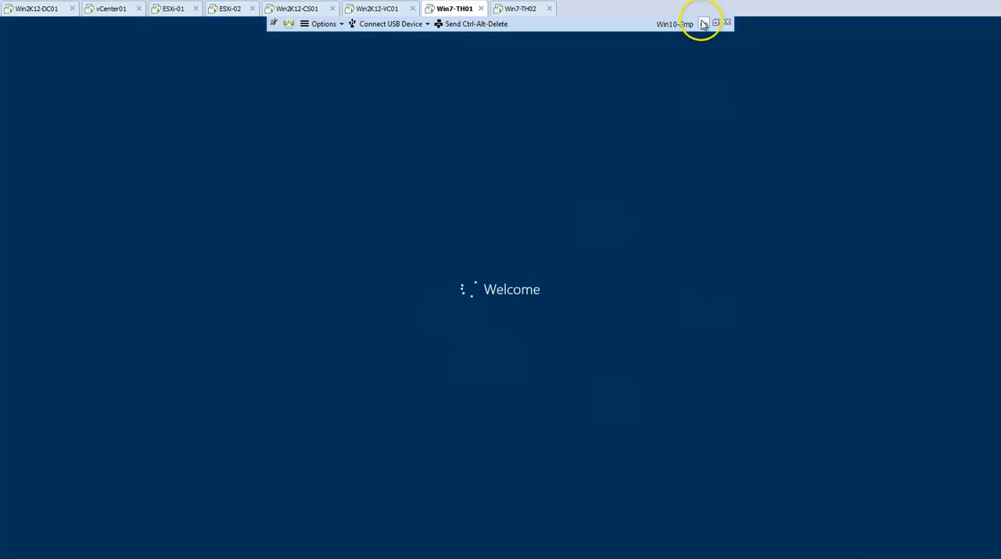
On Win7-TH02, connect Horizon Client to Win2K12-CS01 and launch the Win10-Emp desktop, checking the sign-in progress on both thin clients
{"action": "left_click", "coordinate": [522, 10]}
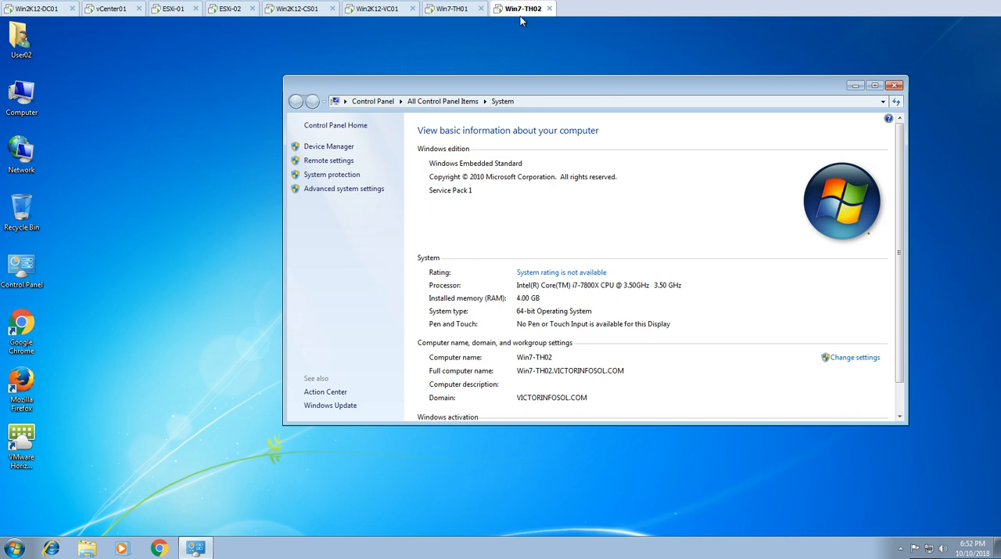
{"action": "left_click", "coordinate": [894, 85]}
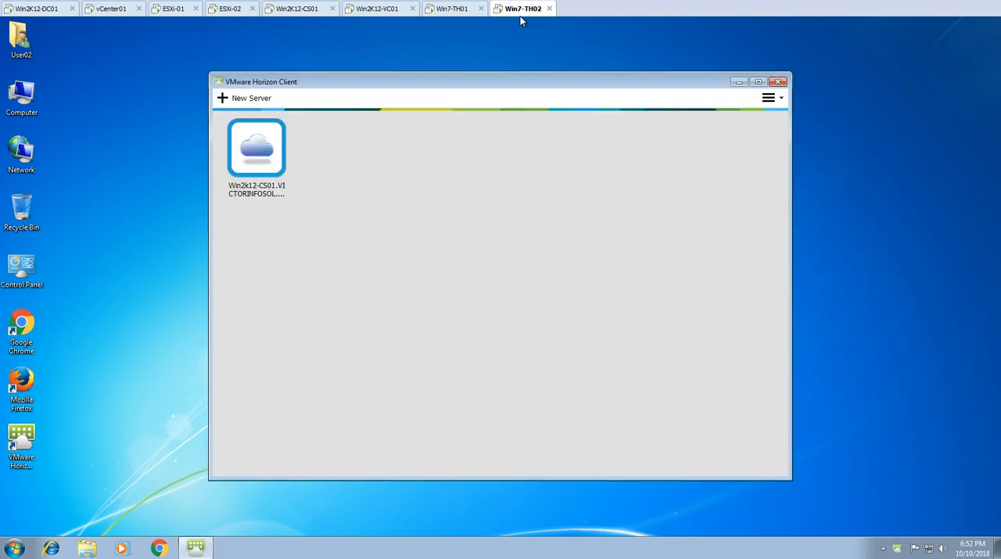
{"action": "double_click", "coordinate": [264, 149]}
{"action": "left_click", "coordinate": [529, 306]}
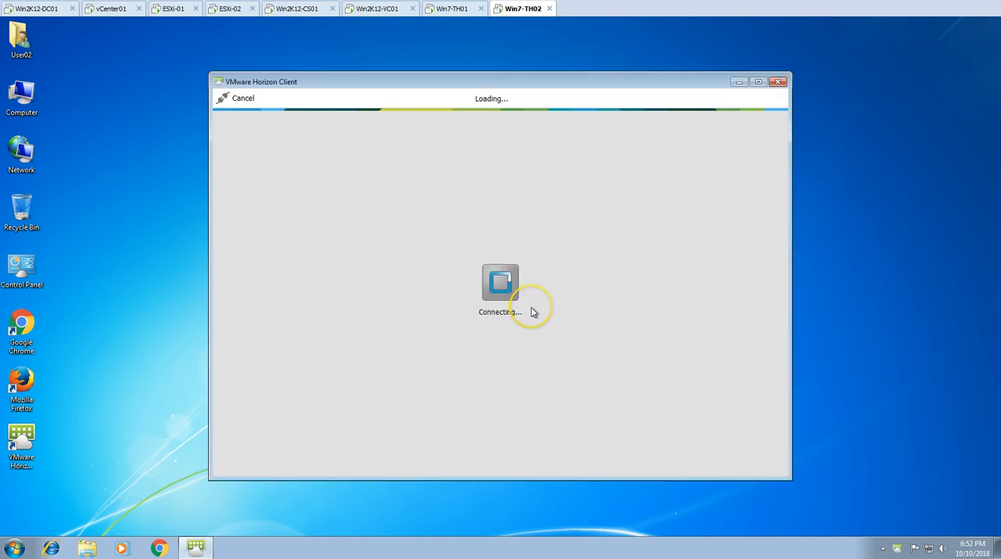
{"action": "double_click", "coordinate": [326, 149]}
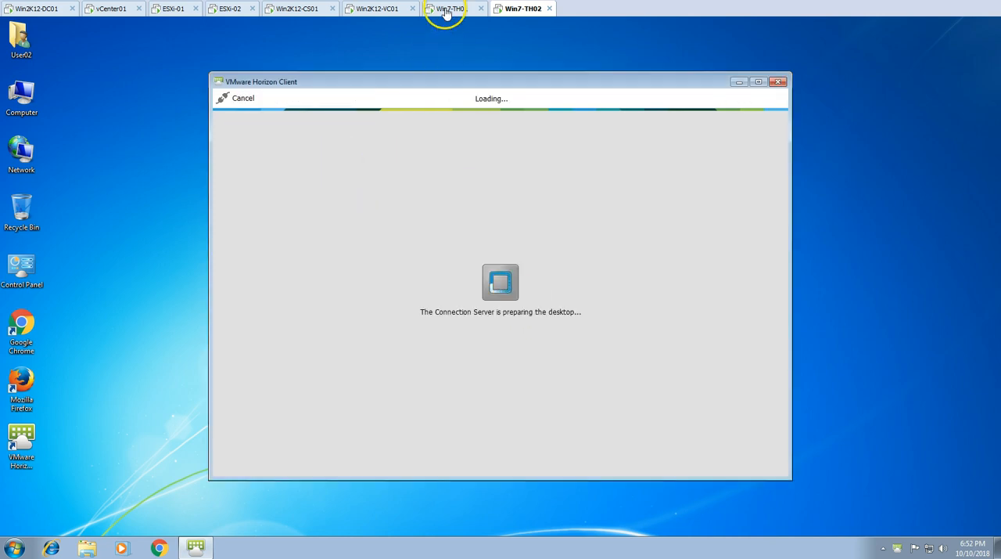
{"action": "left_click", "coordinate": [446, 11]}
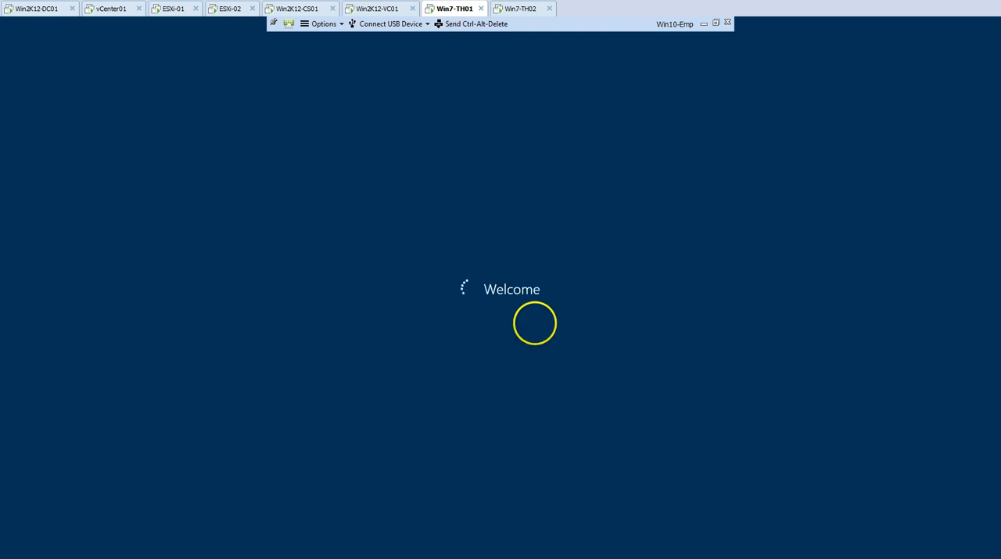
{"action": "left_click", "coordinate": [523, 11]}
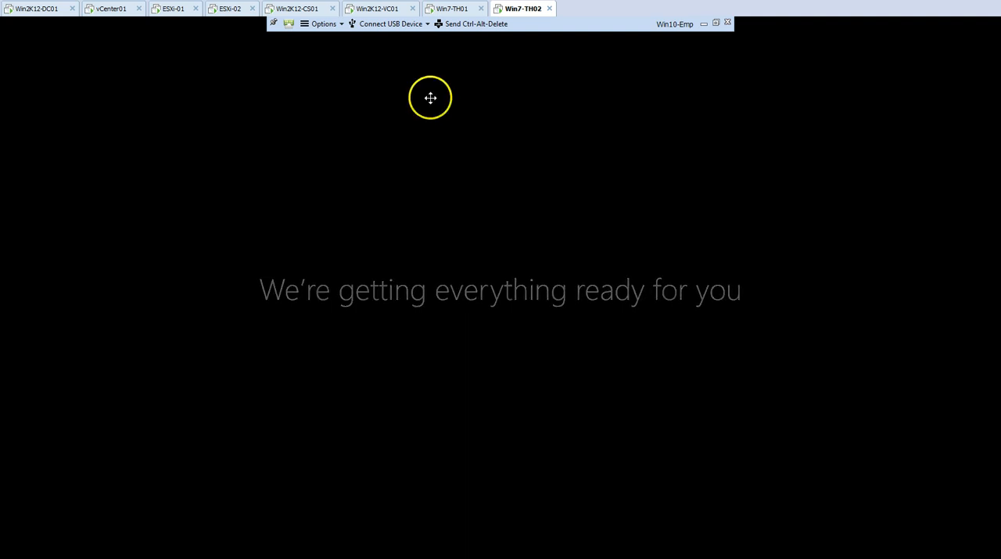
Switch to the Win10-Emp desktop on Win7-TH01 and view This PC's system properties to check the computer name and domain
{"action": "left_click", "coordinate": [453, 9]}
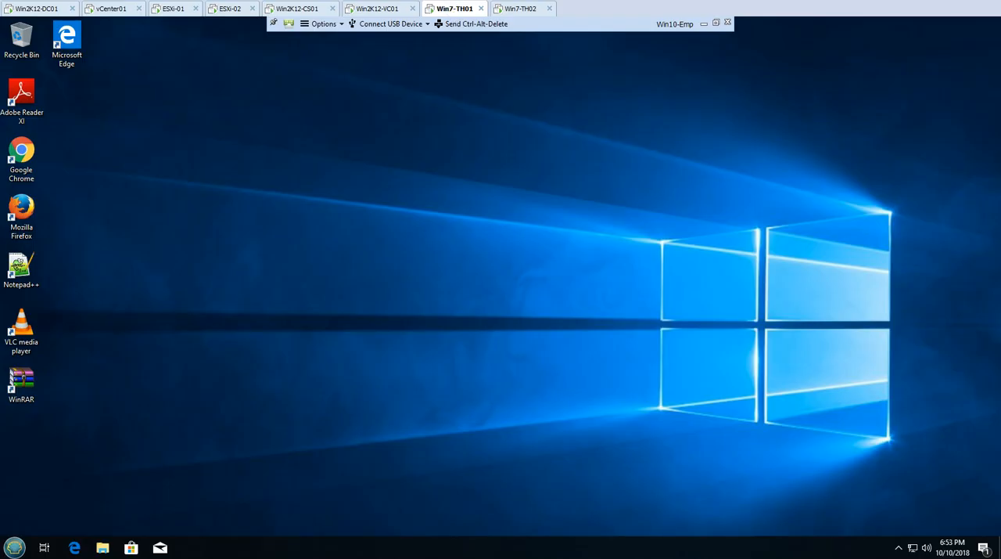
{"action": "left_click", "coordinate": [14, 547]}
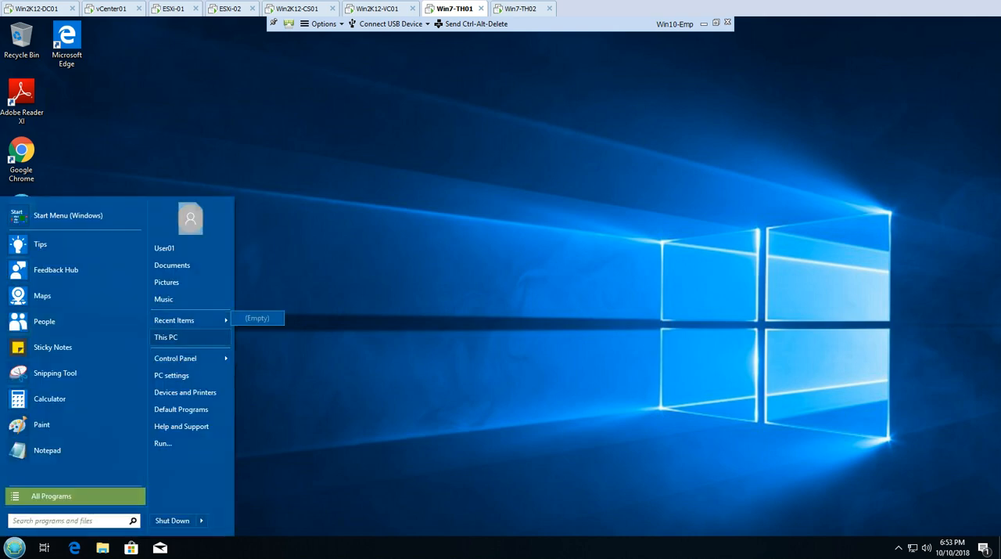
{"action": "right_click", "coordinate": [176, 337]}
{"action": "left_click", "coordinate": [235, 447]}
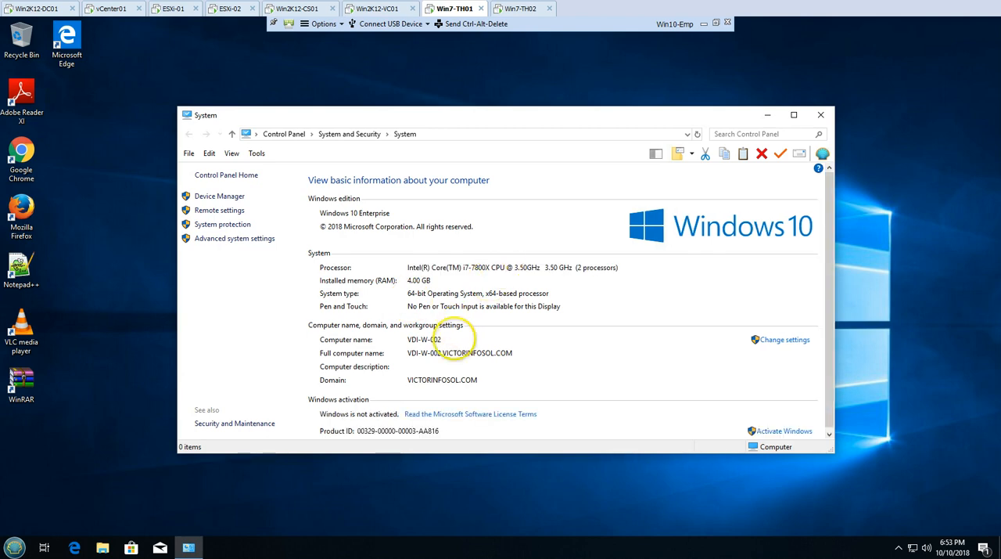
{"action": "left_click_drag", "start_coordinate": [511, 117], "coordinate": [505, 73]}
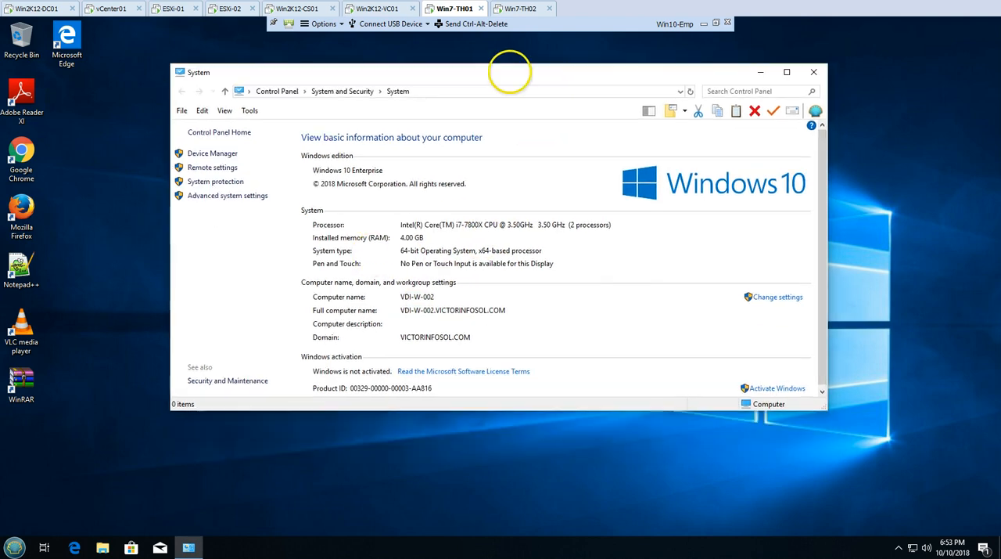
Review the full list of installed programs in Programs and Features, then close it and the System window
{"action": "left_click", "coordinate": [35, 522]}
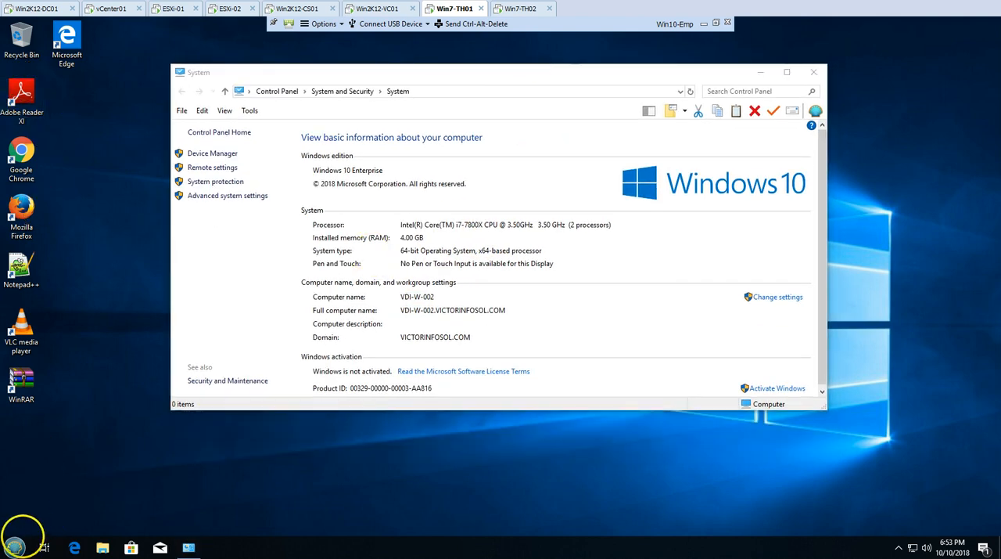
{"action": "left_click", "coordinate": [17, 544]}
{"action": "mouse_move", "coordinate": [200, 358]}
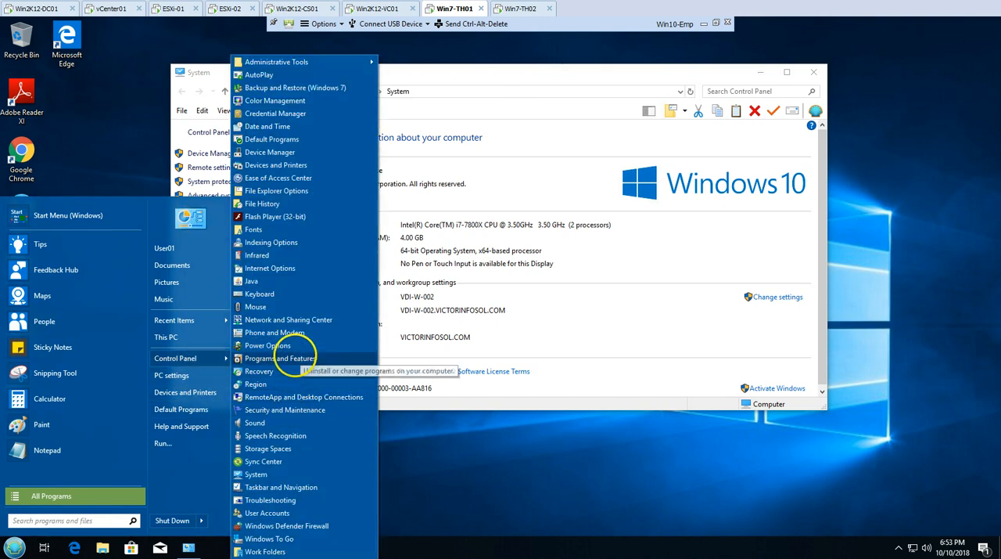
{"action": "left_click", "coordinate": [270, 358]}
{"action": "left_click_drag", "start_coordinate": [443, 87], "coordinate": [351, 101]}
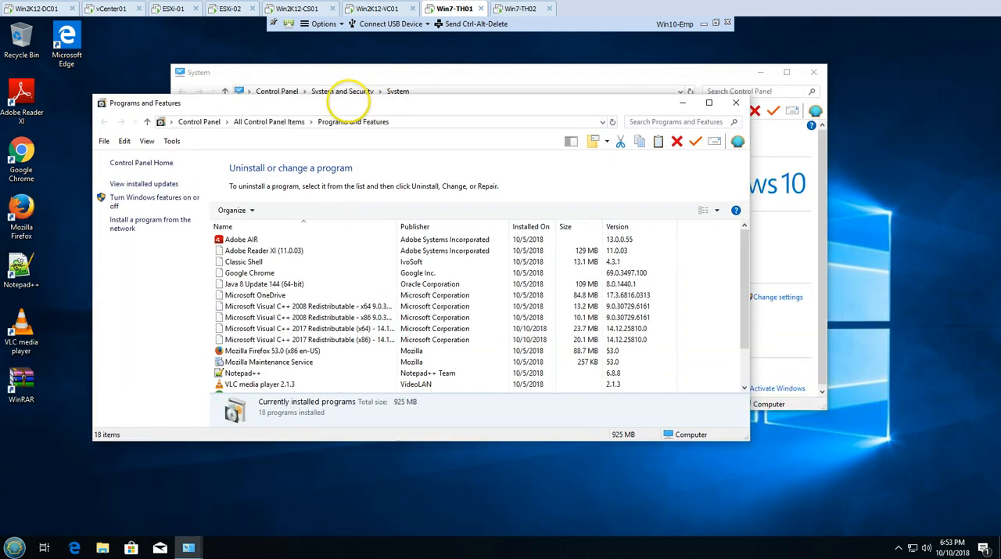
{"action": "double_click", "coordinate": [351, 100]}
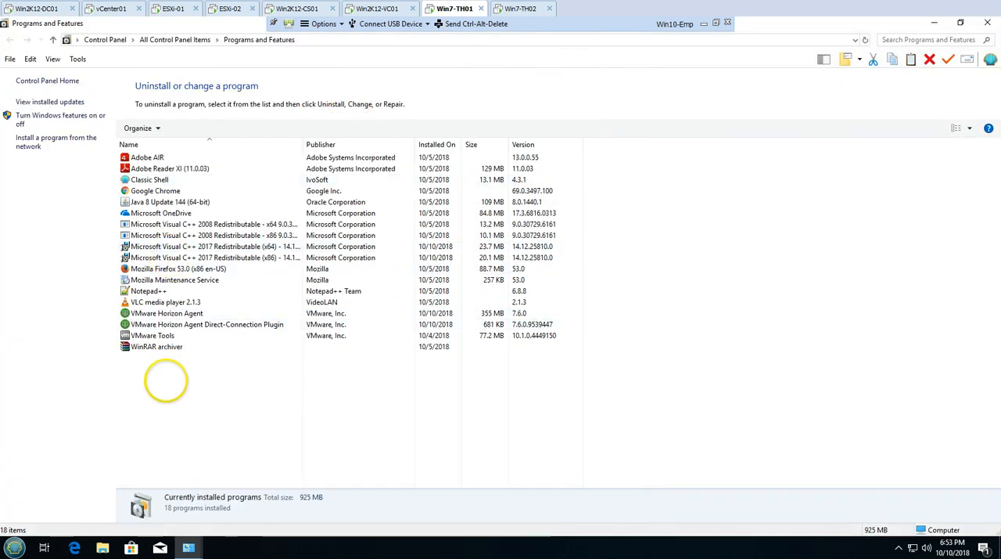
{"action": "left_click", "coordinate": [987, 22]}
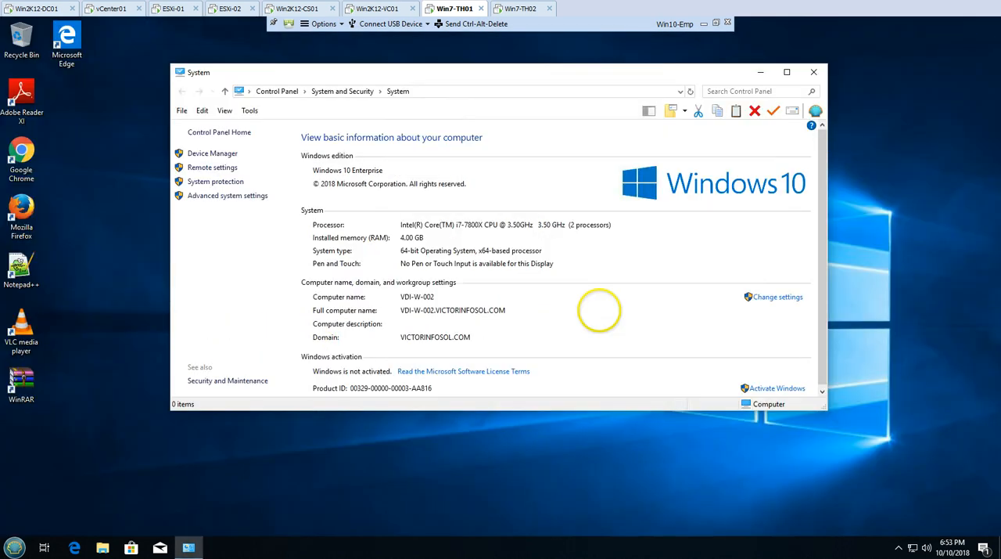
{"action": "left_click", "coordinate": [816, 69]}
Switch to the Win10-Emp desktop on Win7-TH02 and view its system properties to check the computer name and domain
{"action": "left_click", "coordinate": [532, 8]}
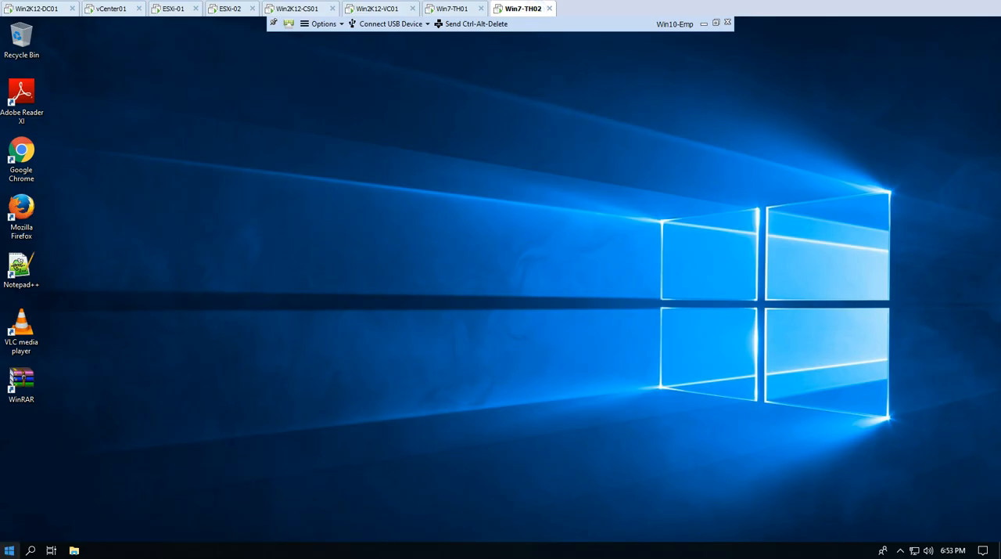
{"action": "key", "text": "Return"}
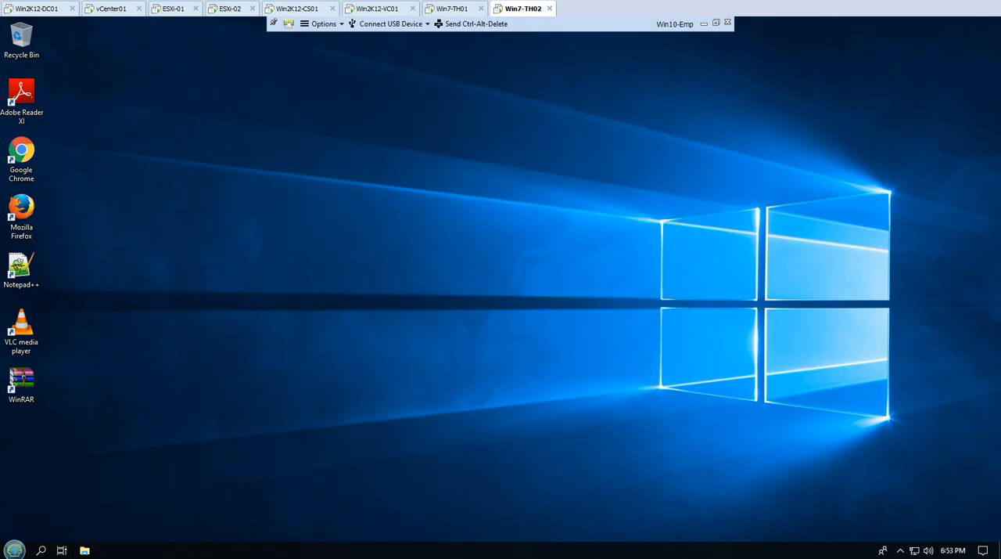
{"action": "key", "text": "super"}
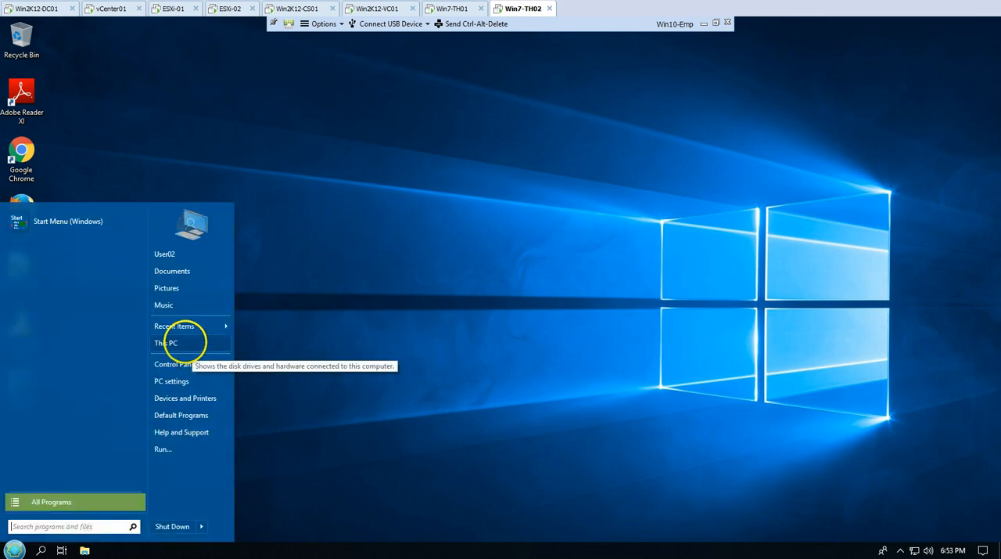
{"action": "right_click", "coordinate": [224, 432]}
{"action": "left_click", "coordinate": [226, 454]}
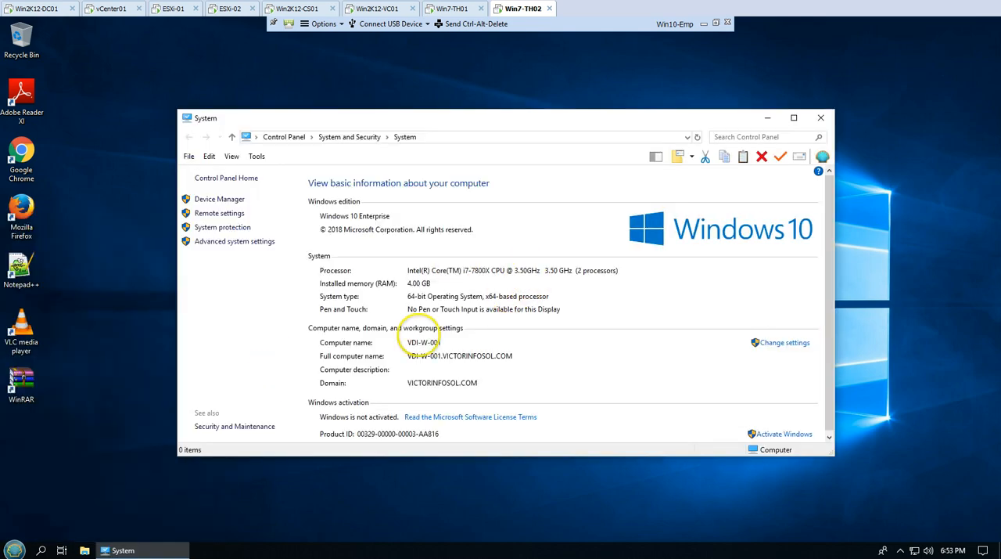
{"action": "left_click", "coordinate": [89, 337]}
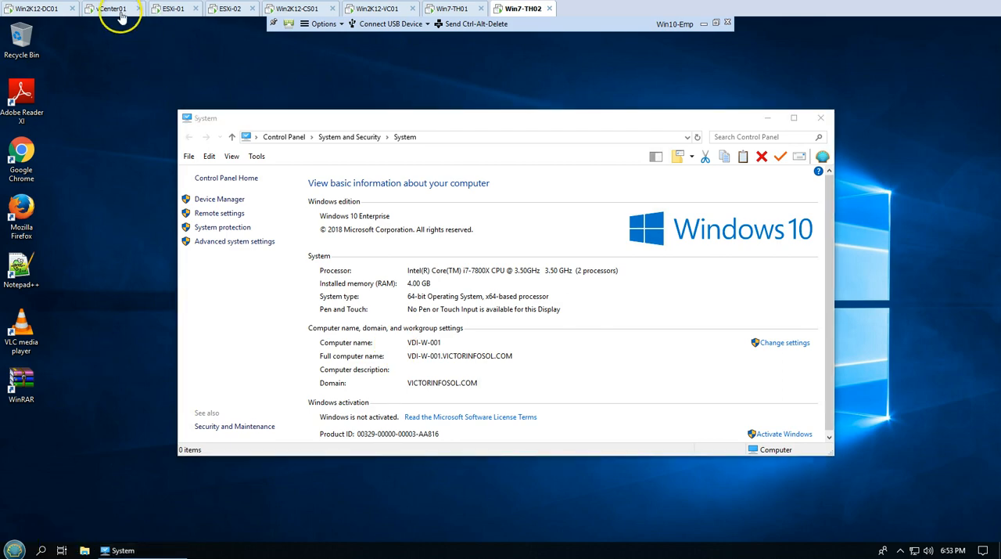
Return to Win2K12-CS01 and expand the Prepared for use machines on the Horizon dashboard to check their connection status
{"action": "left_click", "coordinate": [230, 8]}
{"action": "left_click", "coordinate": [305, 9]}
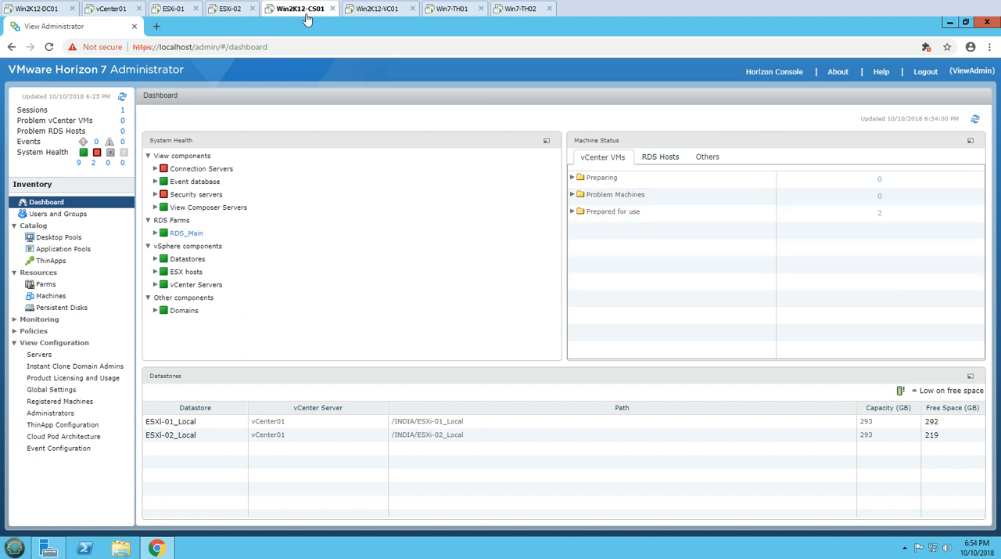
{"action": "left_click", "coordinate": [576, 214]}
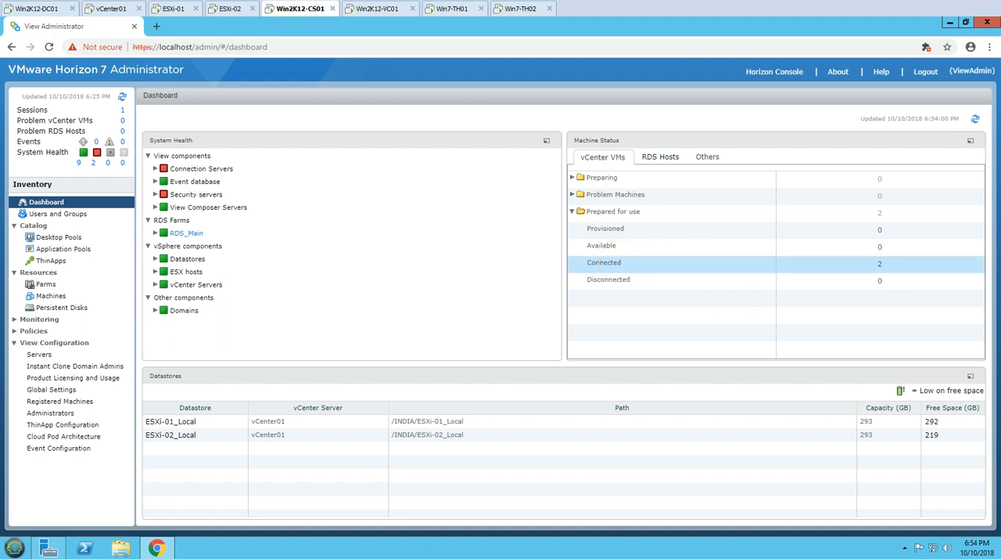
Check the users and status of the two Win10-Emp machines, review the desktop pools' sessions, and return to the dashboard
{"action": "left_click", "coordinate": [51, 296]}
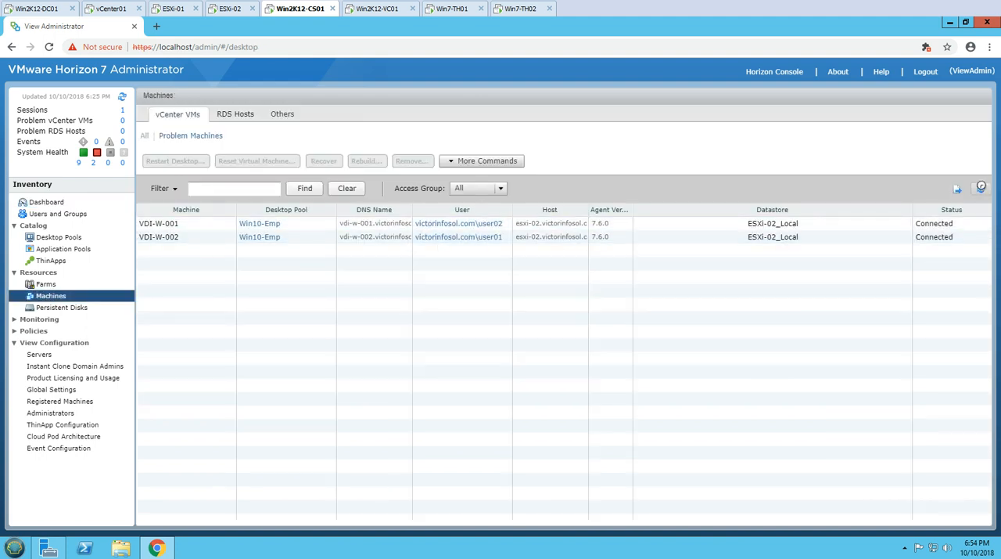
{"action": "left_click", "coordinate": [212, 226]}
{"action": "left_click", "coordinate": [623, 237]}
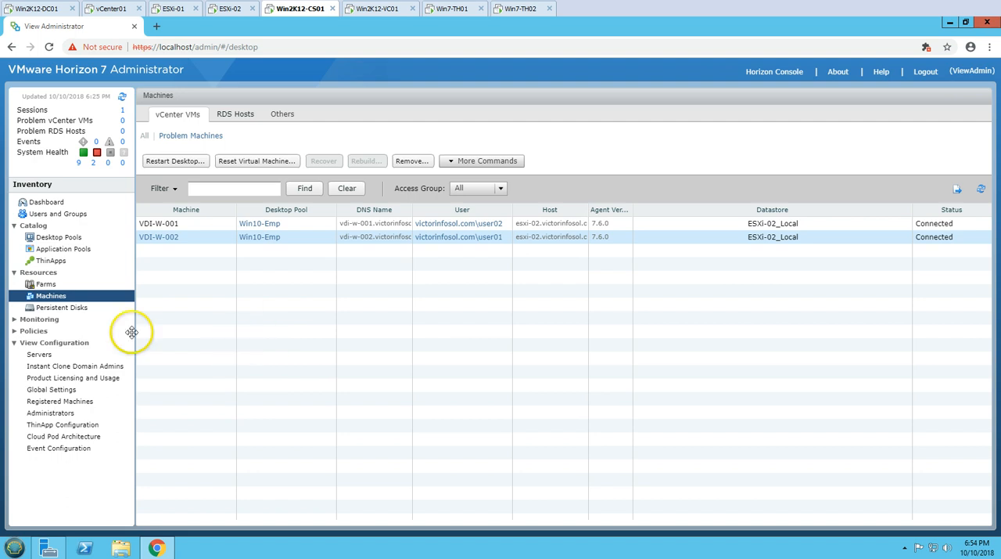
{"action": "left_click", "coordinate": [56, 237]}
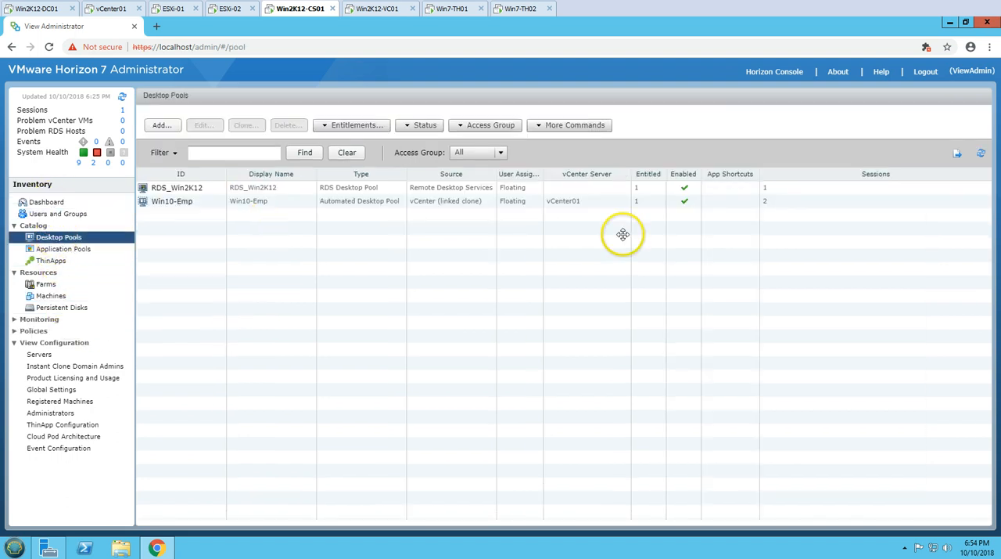
{"action": "left_click", "coordinate": [74, 202]}
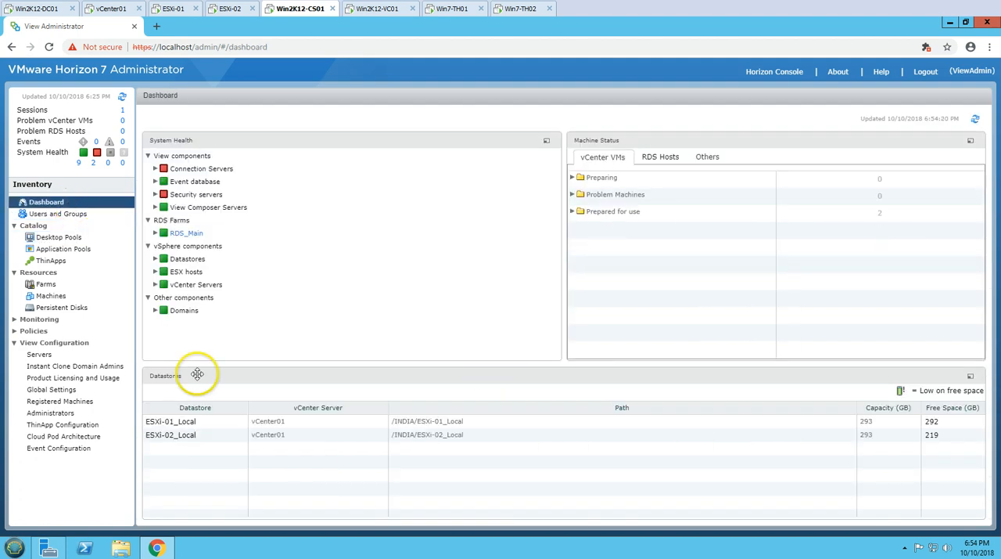